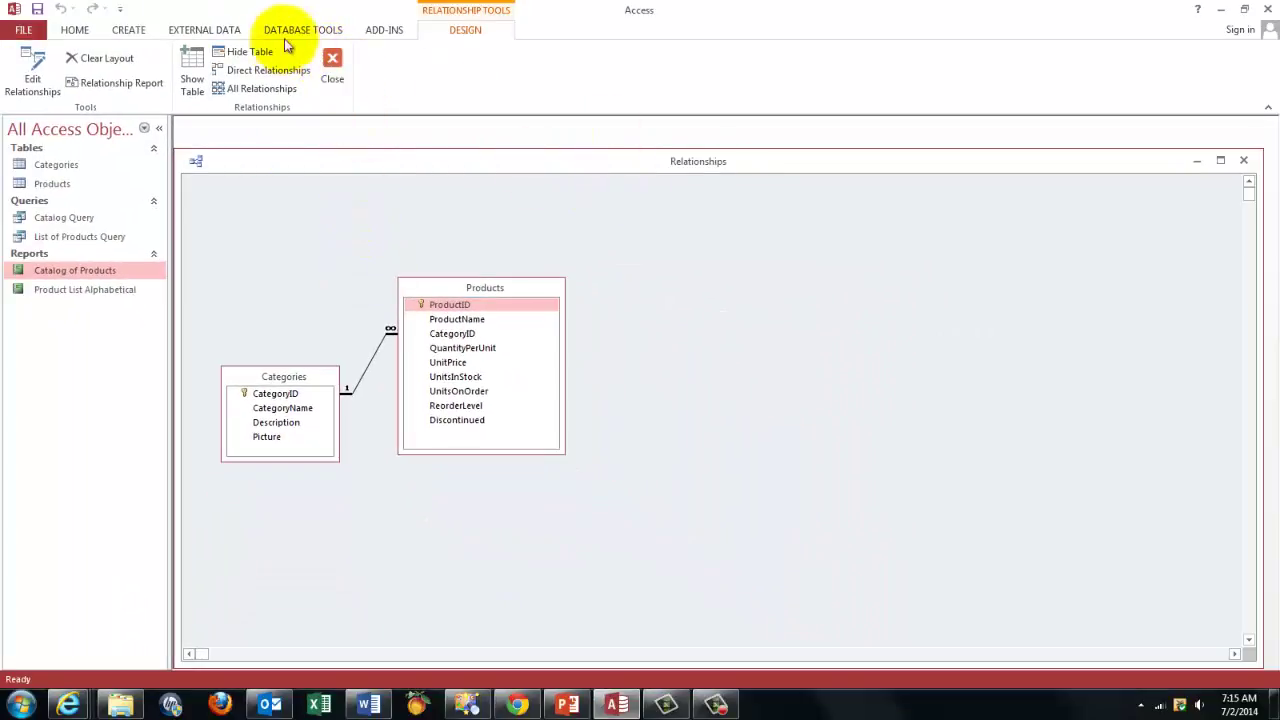
Close the Relationships window, preview the Catalog of Products report, and close the preview.
{"action": "left_click", "coordinate": [331, 65]}
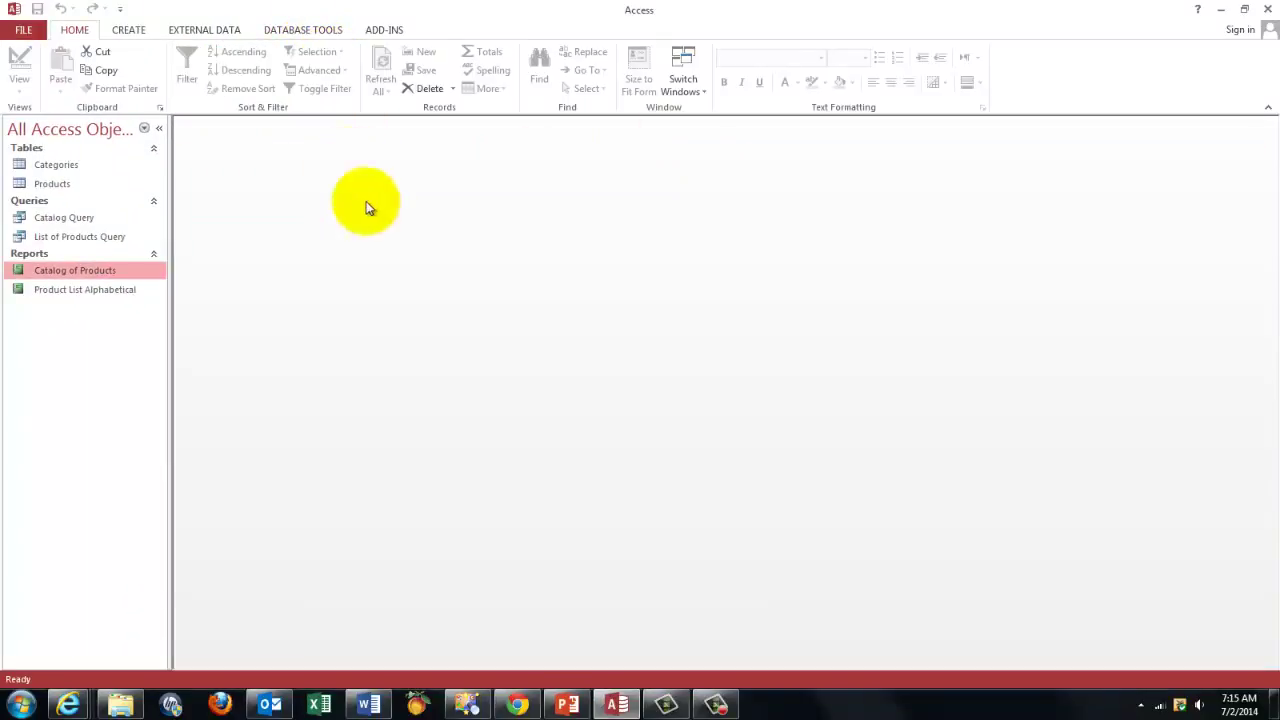
{"action": "double_click", "coordinate": [81, 269]}
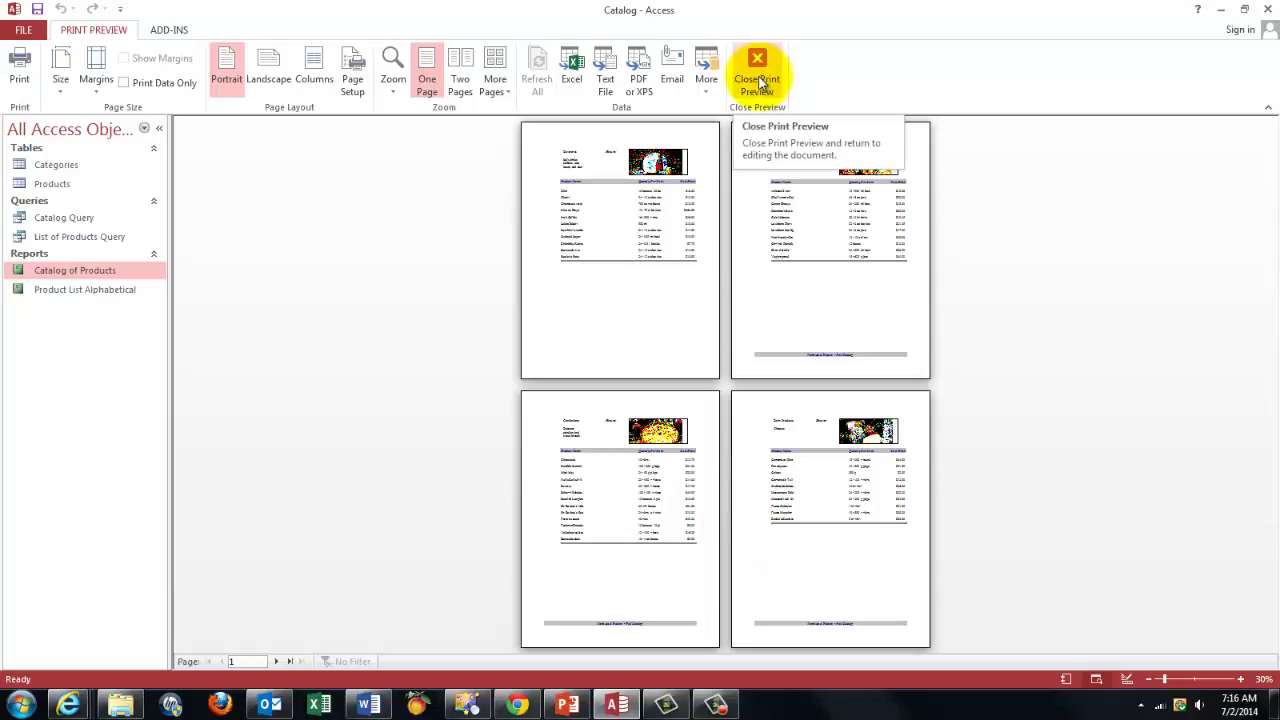
{"action": "left_click", "coordinate": [755, 85]}
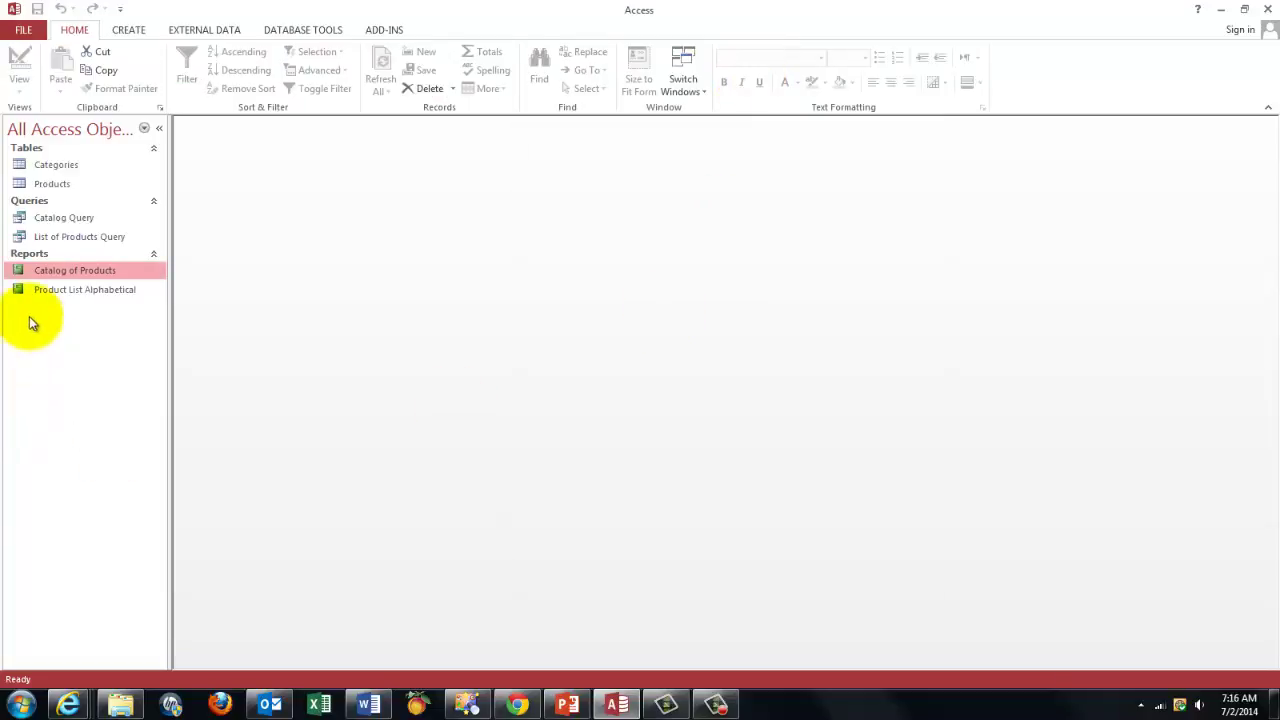
Preview the Product List Alphabetical report, examine its letter groups and product columns up close, and close it.
{"action": "double_click", "coordinate": [69, 289]}
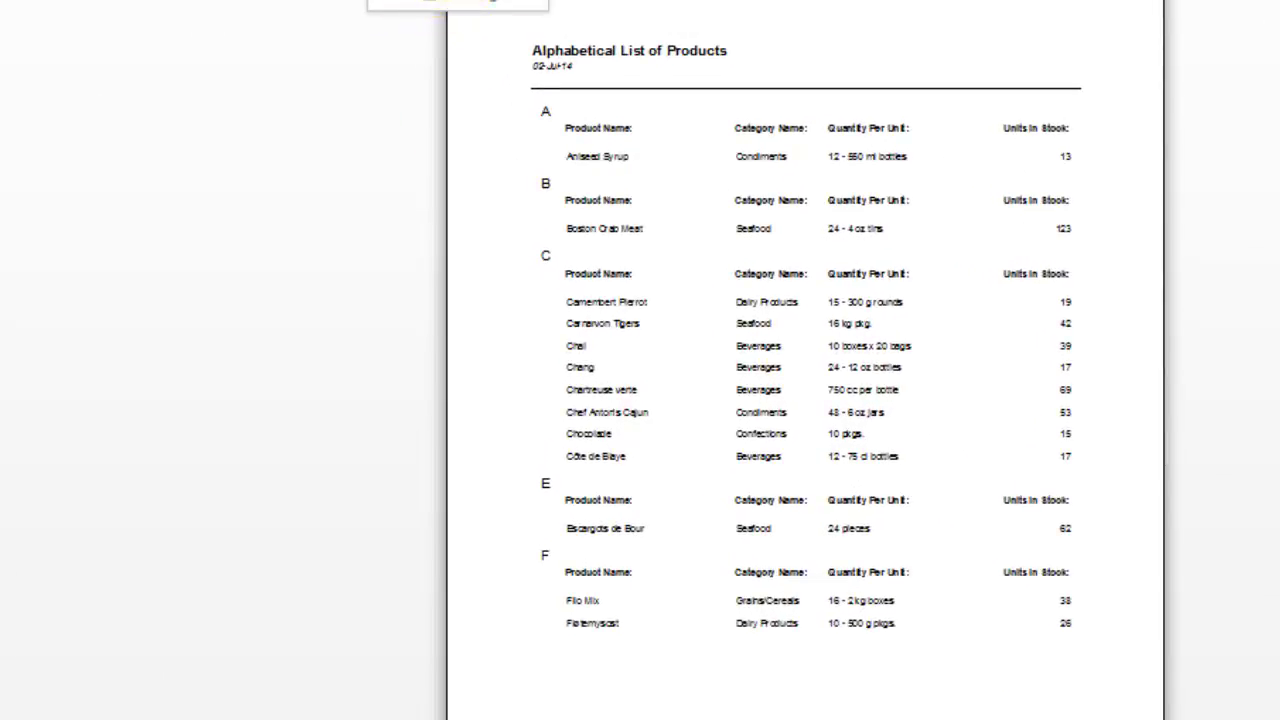
{"action": "left_click", "coordinate": [700, 523]}
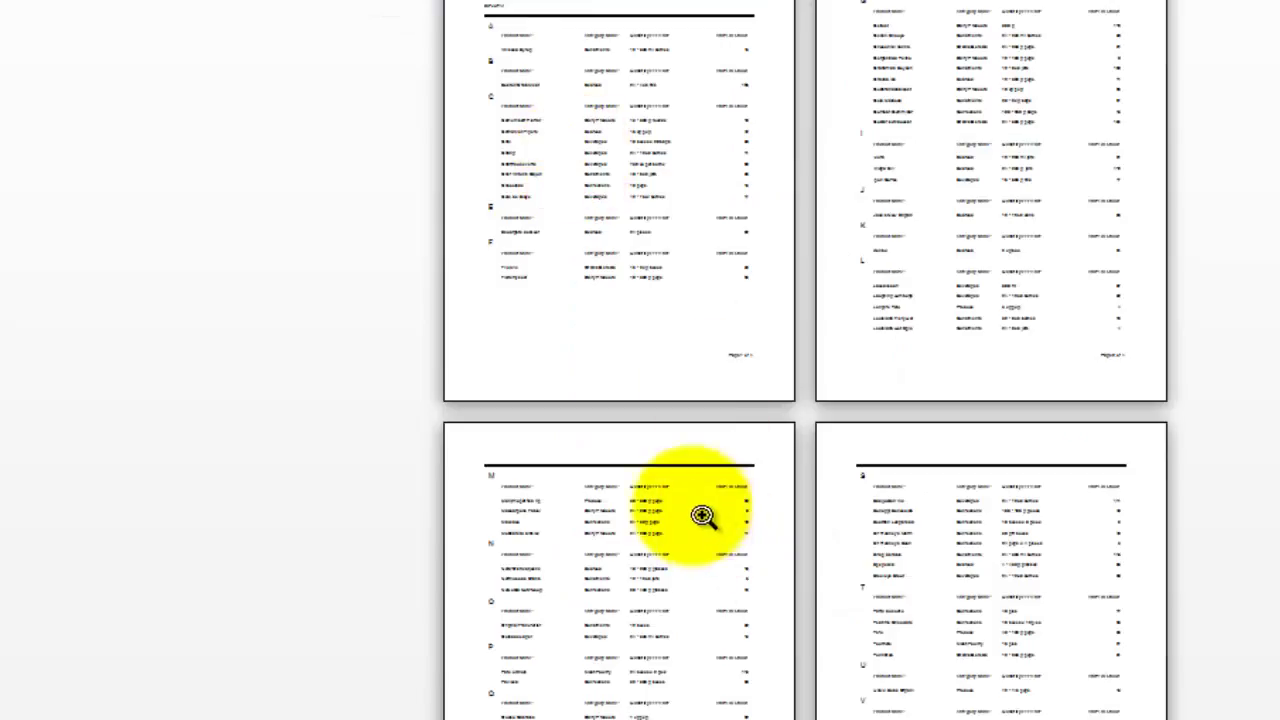
{"action": "left_click", "coordinate": [597, 172]}
{"action": "scroll", "coordinate": [723, 457], "scroll_direction": "up", "scroll_amount": 5}
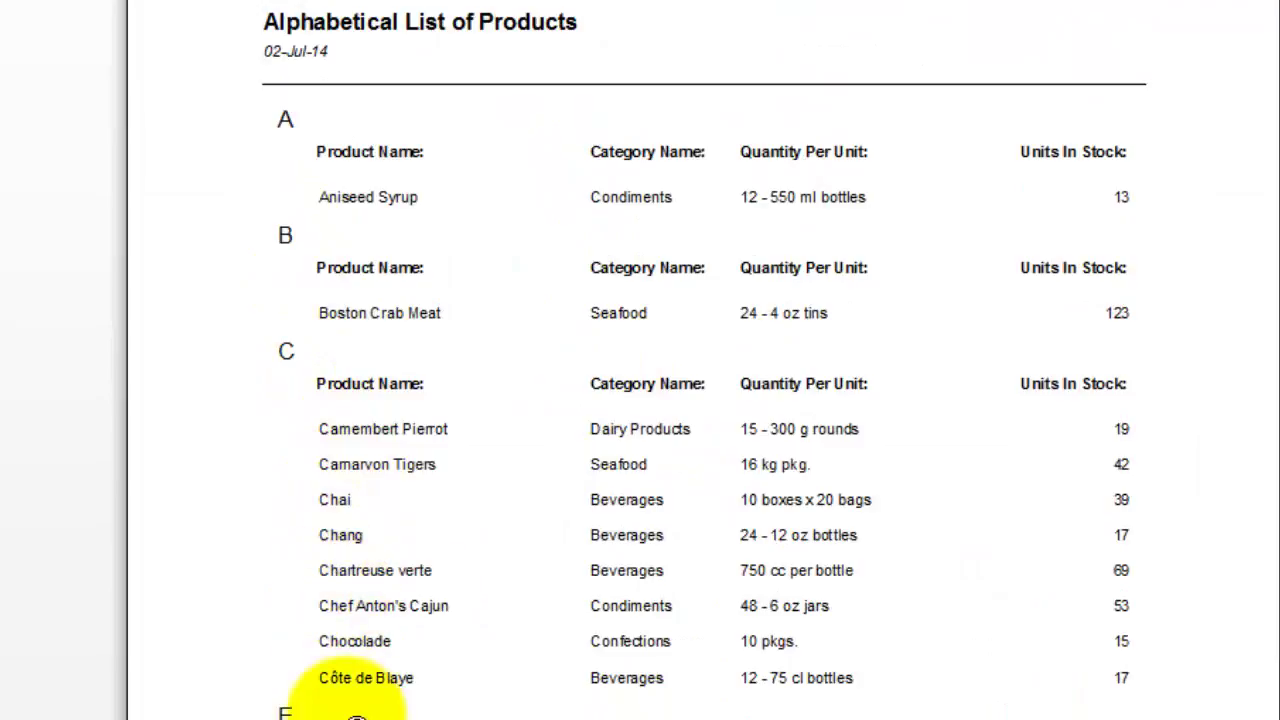
{"action": "scroll", "coordinate": [525, 630], "scroll_direction": "down", "scroll_amount": 3}
{"action": "scroll", "coordinate": [544, 568], "scroll_direction": "down", "scroll_amount": 5}
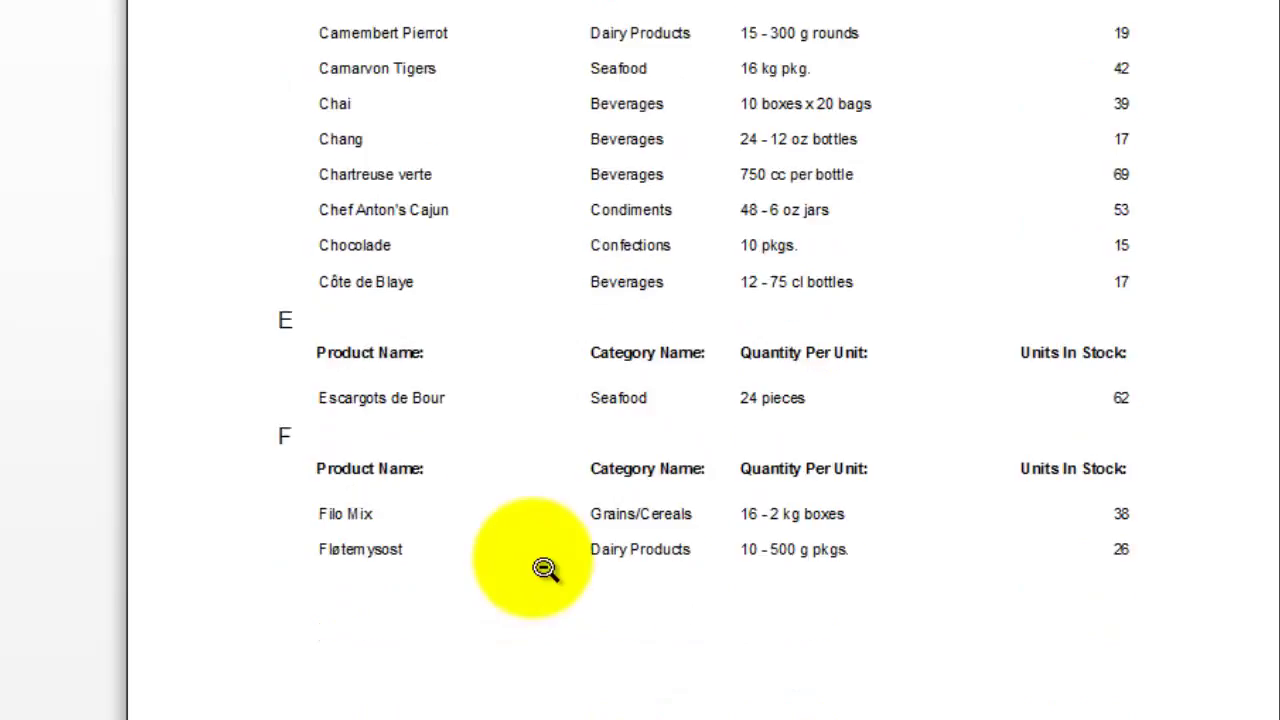
{"action": "scroll", "coordinate": [544, 568], "scroll_direction": "down", "scroll_amount": 1}
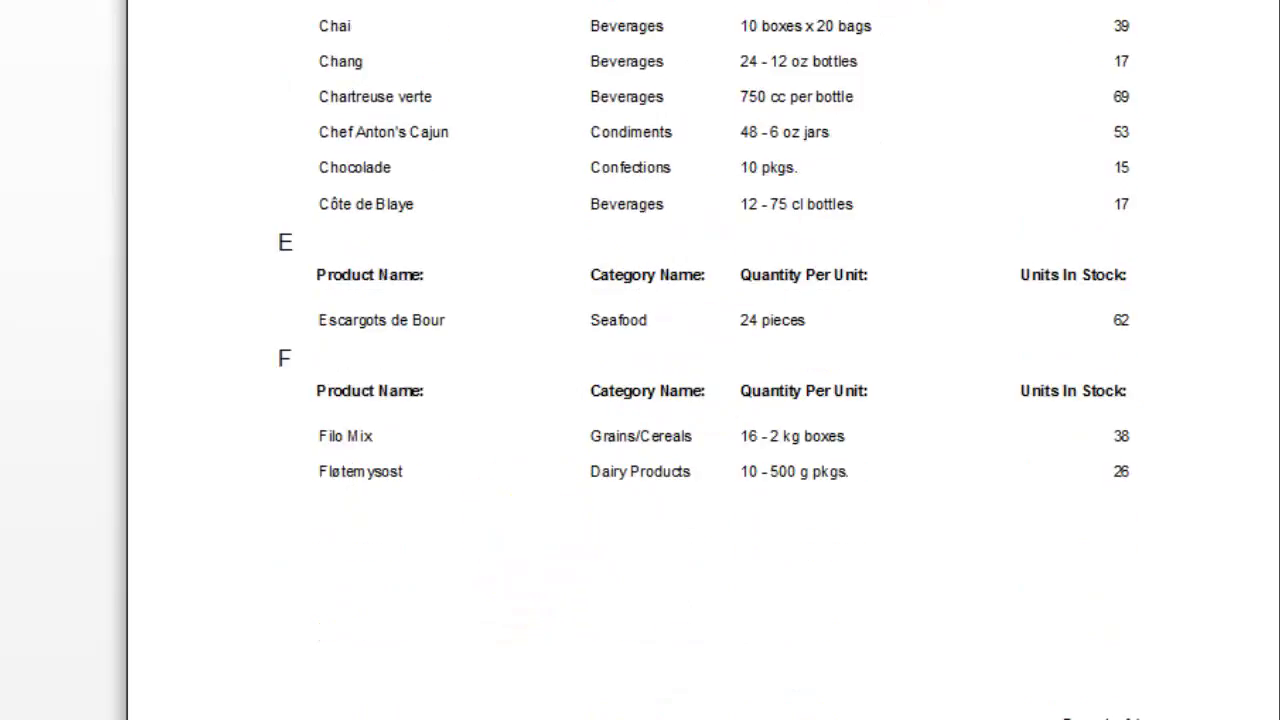
{"action": "left_click", "coordinate": [758, 72]}
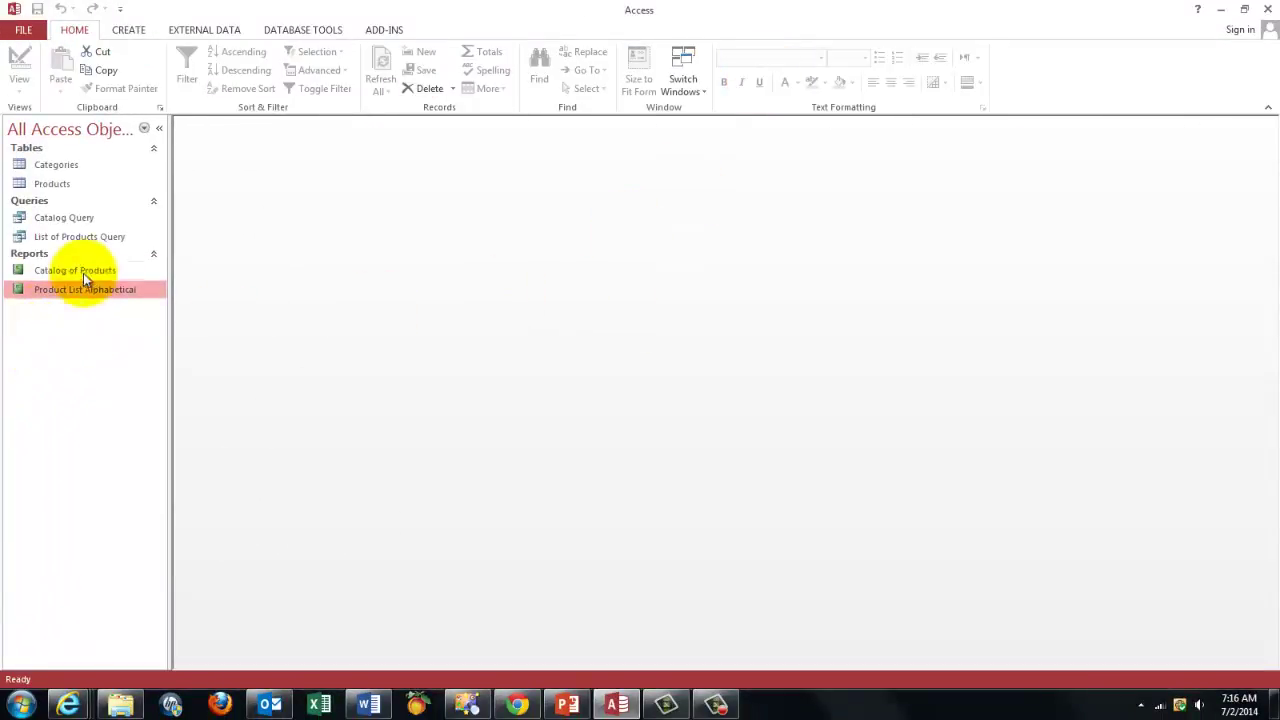
Open Catalog Query in Design view, examine its output fields and the Discontinued criterion, and close it.
{"action": "double_click", "coordinate": [60, 220]}
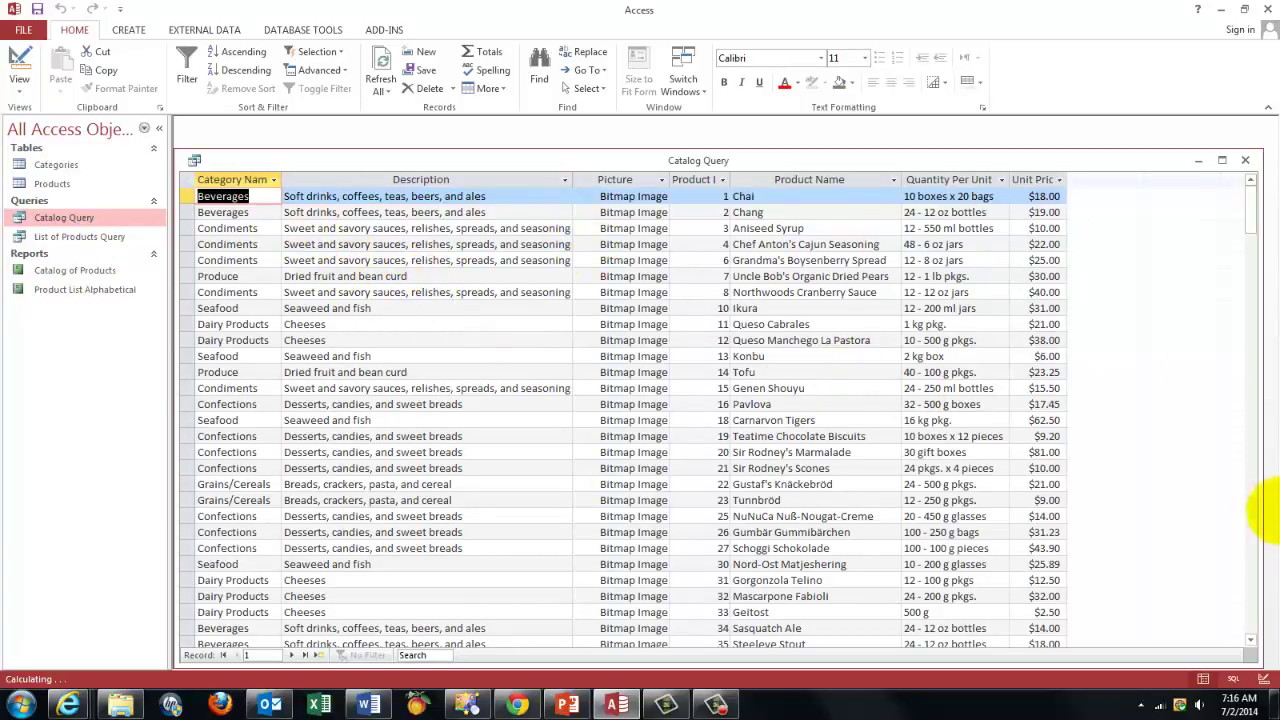
{"action": "left_click", "coordinate": [1264, 680]}
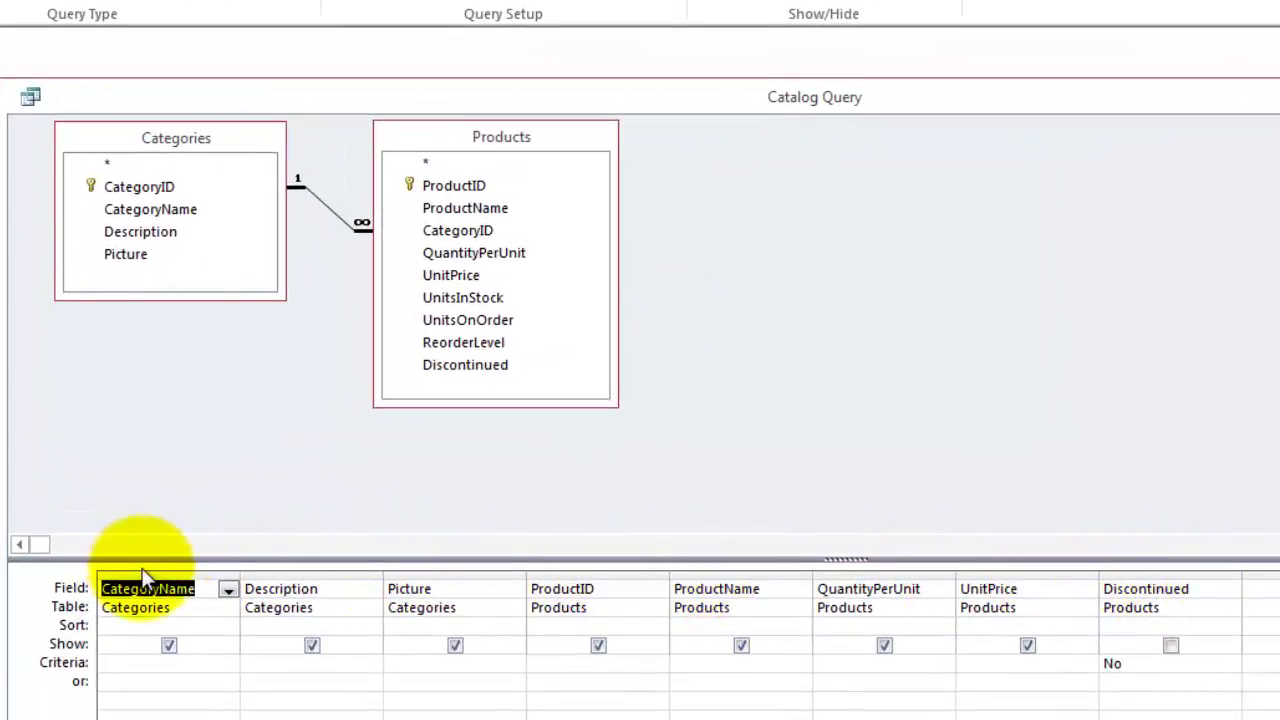
{"action": "left_click_drag", "start_coordinate": [143, 570], "coordinate": [972, 567]}
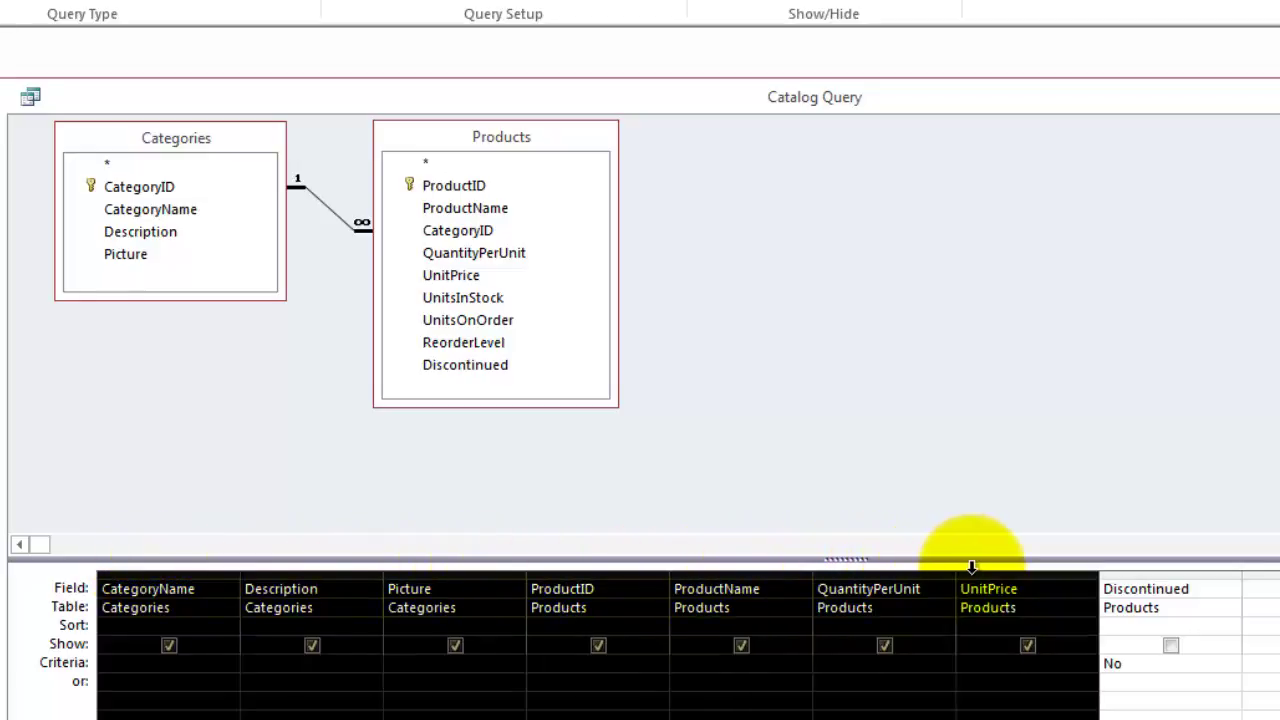
{"action": "left_click", "coordinate": [1165, 572]}
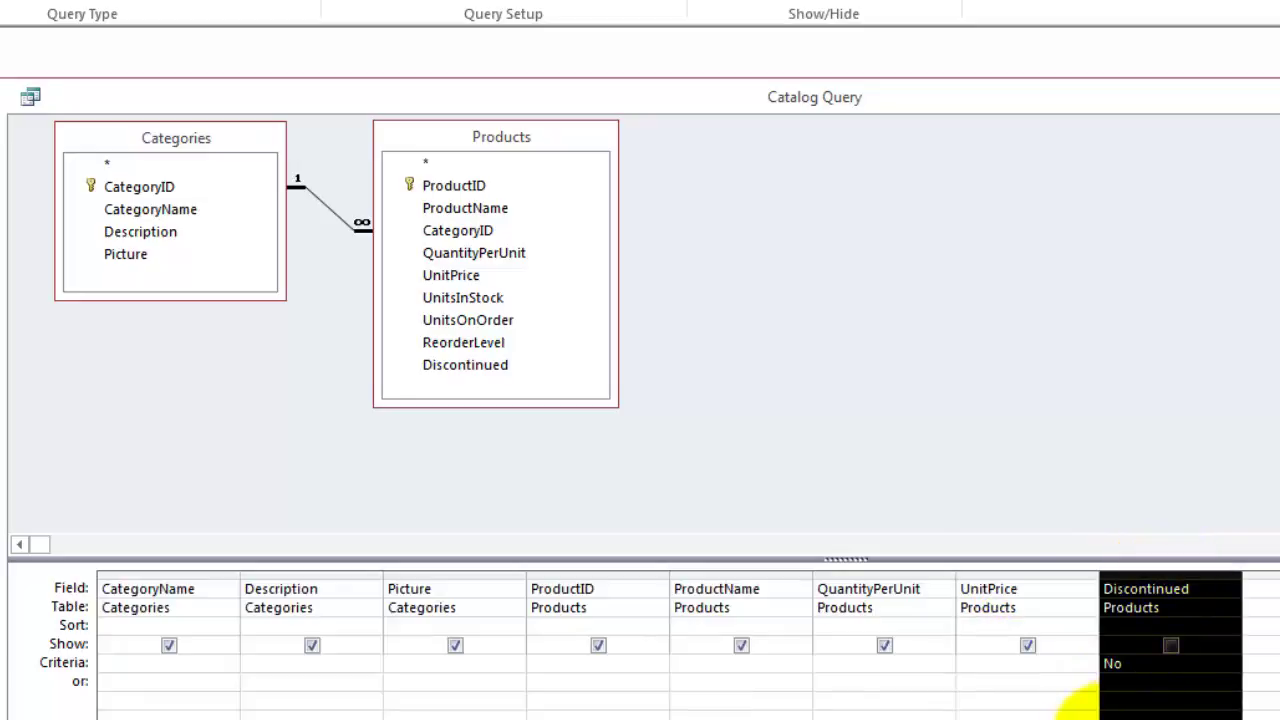
{"action": "left_click", "coordinate": [1039, 716]}
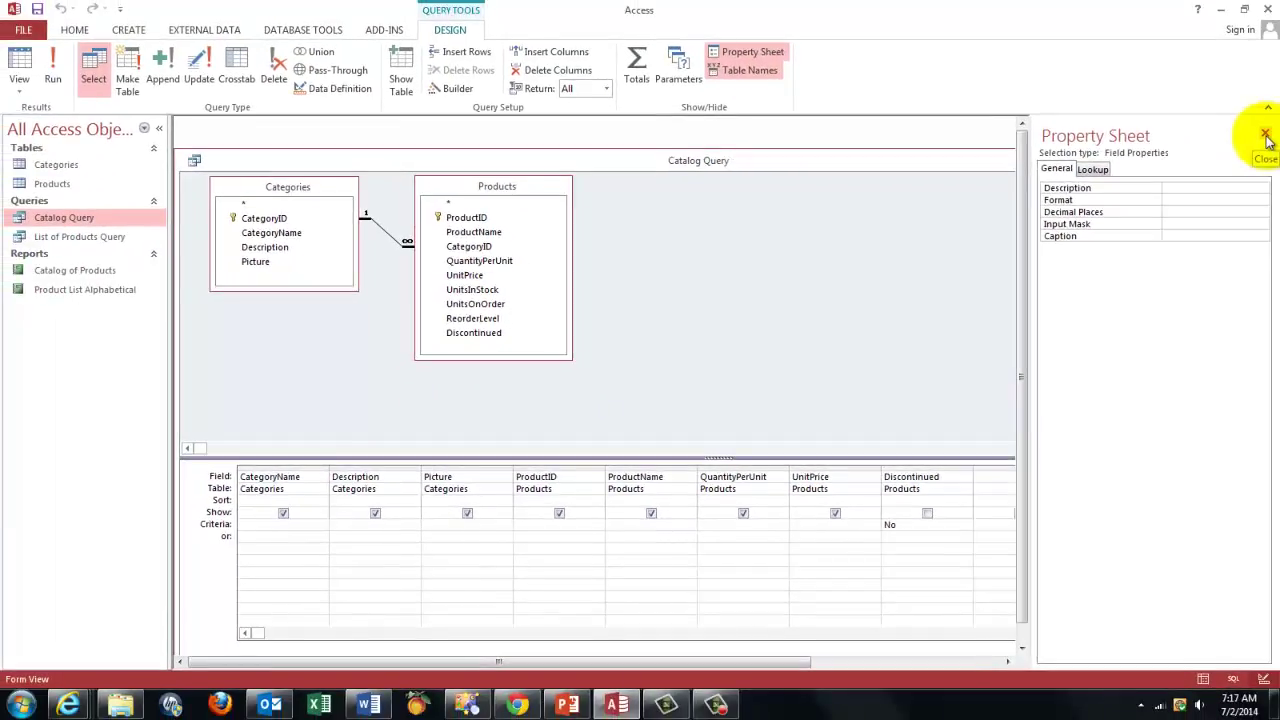
{"action": "left_click", "coordinate": [1265, 135]}
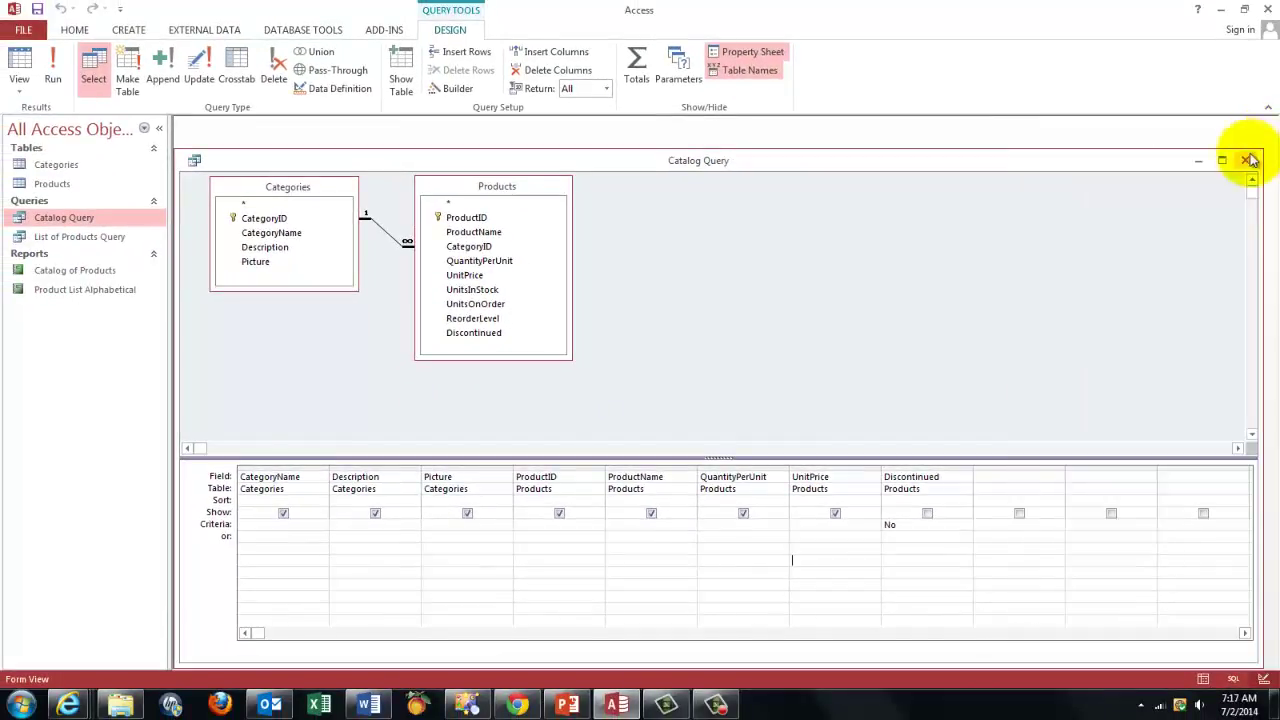
{"action": "left_click", "coordinate": [1245, 162]}
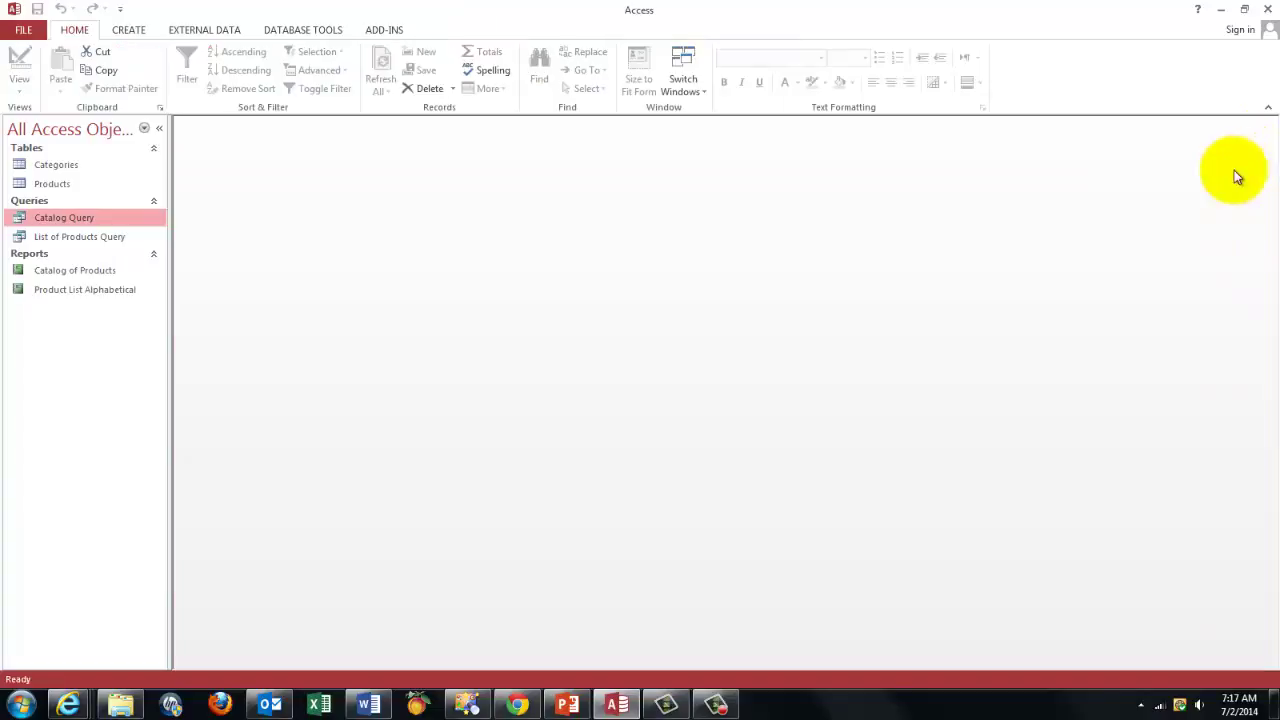
Open List of Products Query in Design view, examine its fields and Discontinued criterion, and close it.
{"action": "double_click", "coordinate": [67, 236]}
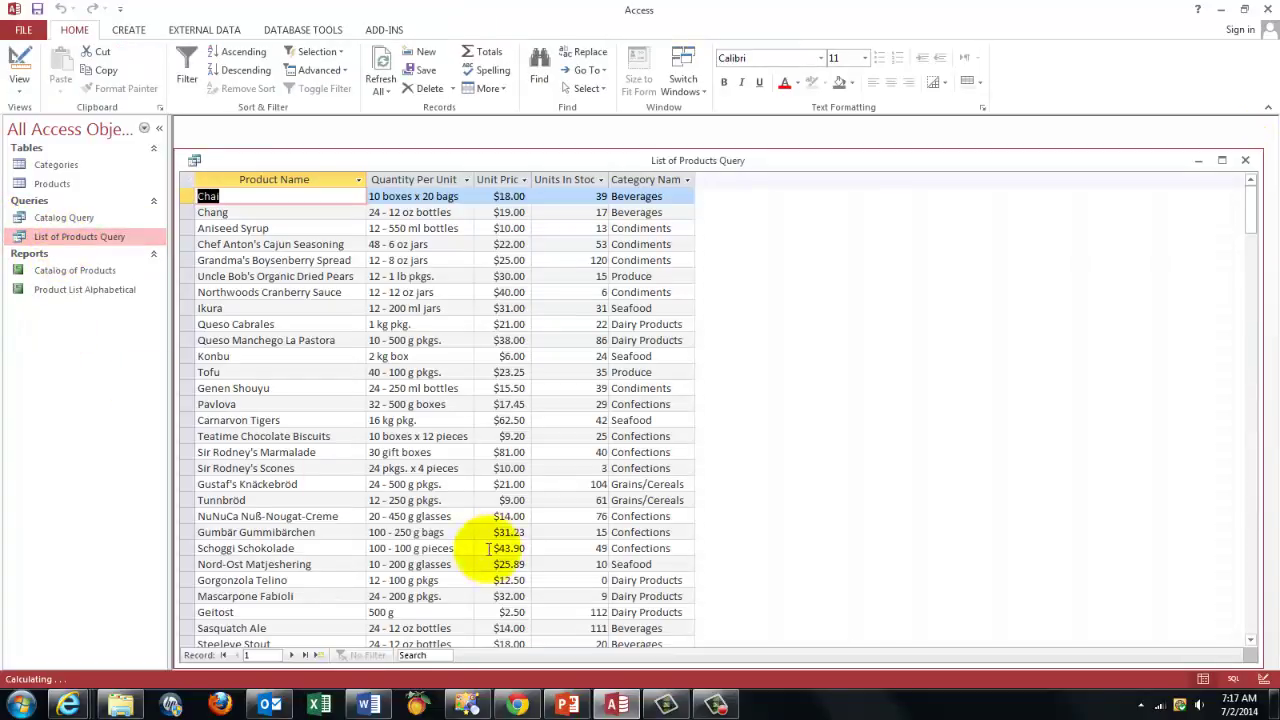
{"action": "left_click", "coordinate": [1268, 680]}
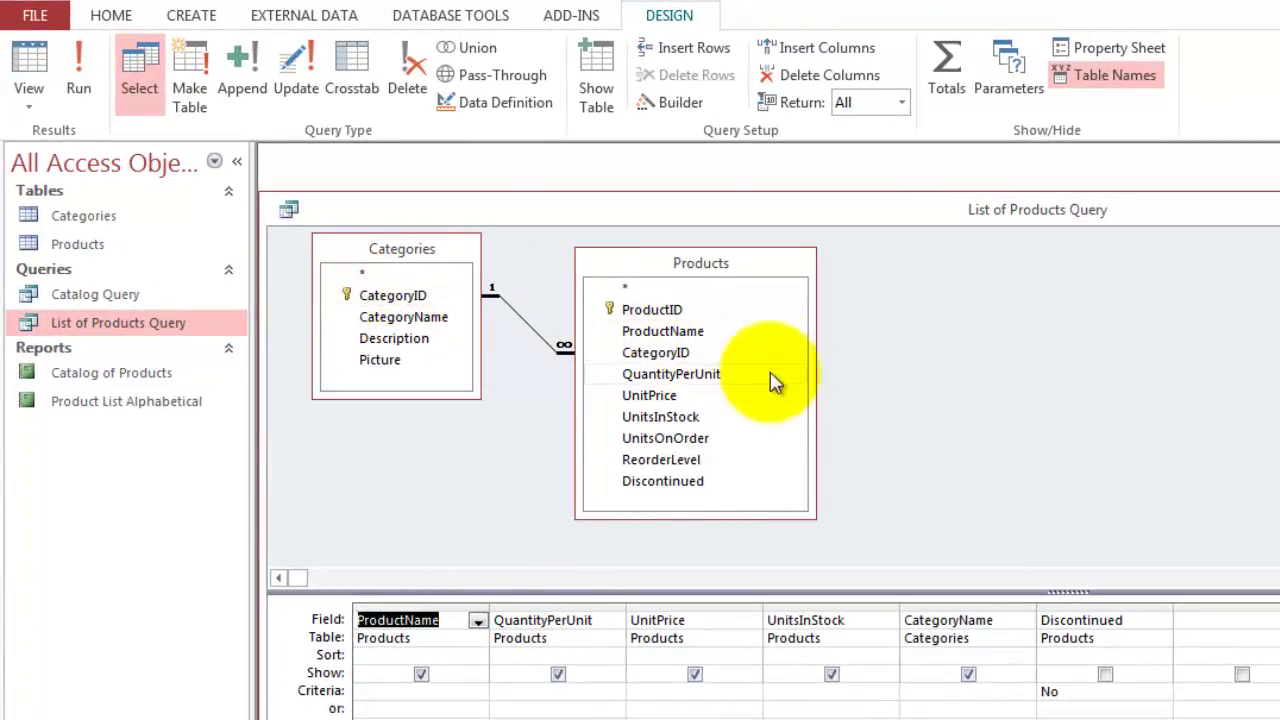
{"action": "left_click", "coordinate": [1112, 607]}
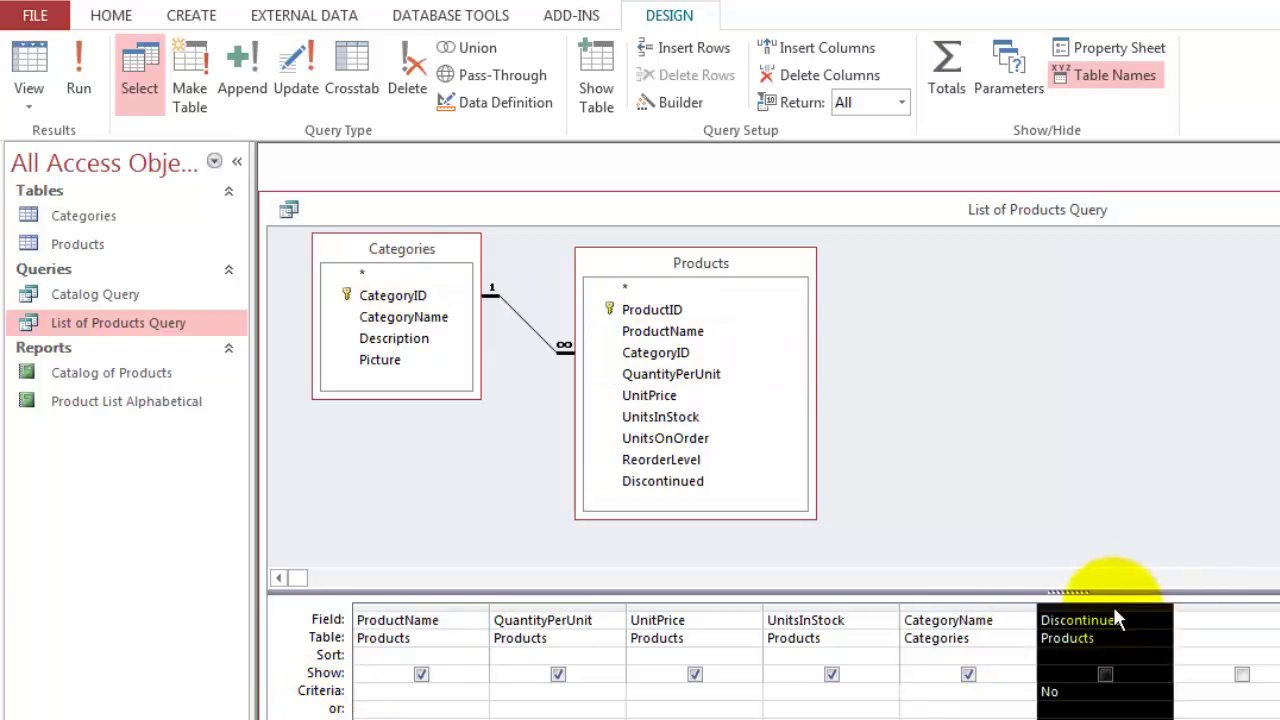
{"action": "key", "text": "ctrl+w"}
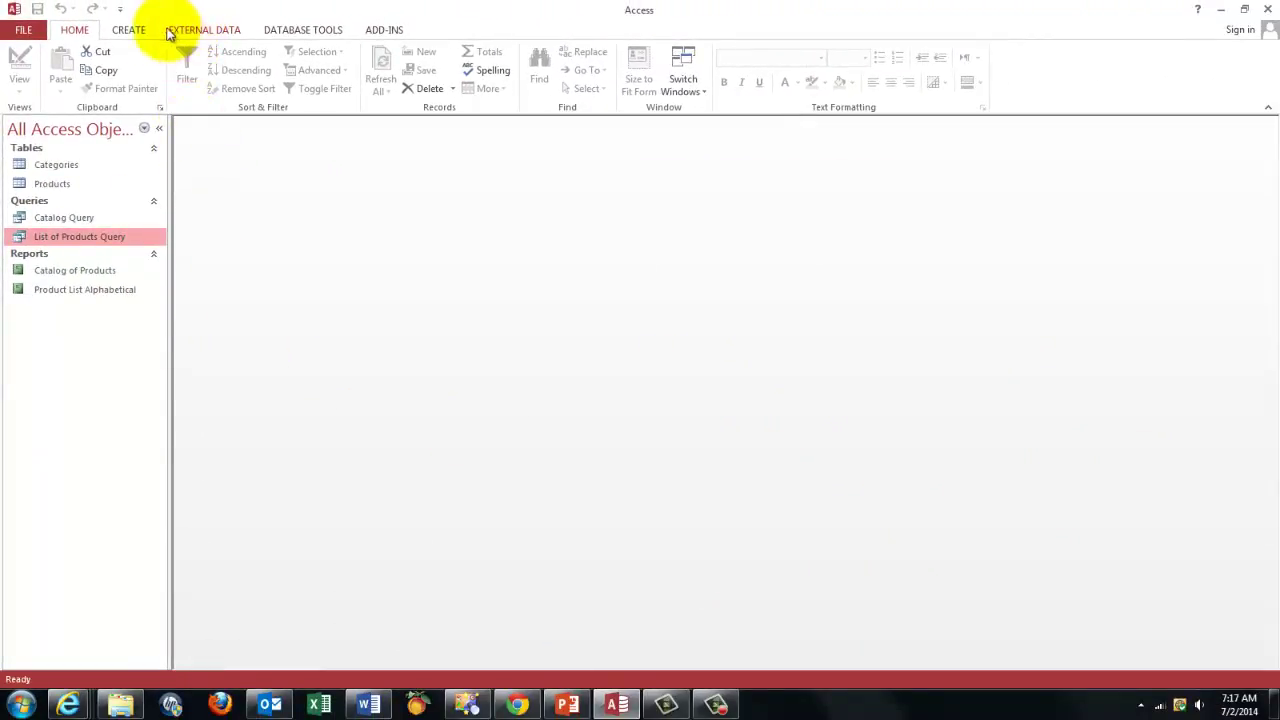
Start a Report Wizard report based on Catalog Query, including all its fields except ProductID.
{"action": "left_click", "coordinate": [130, 30]}
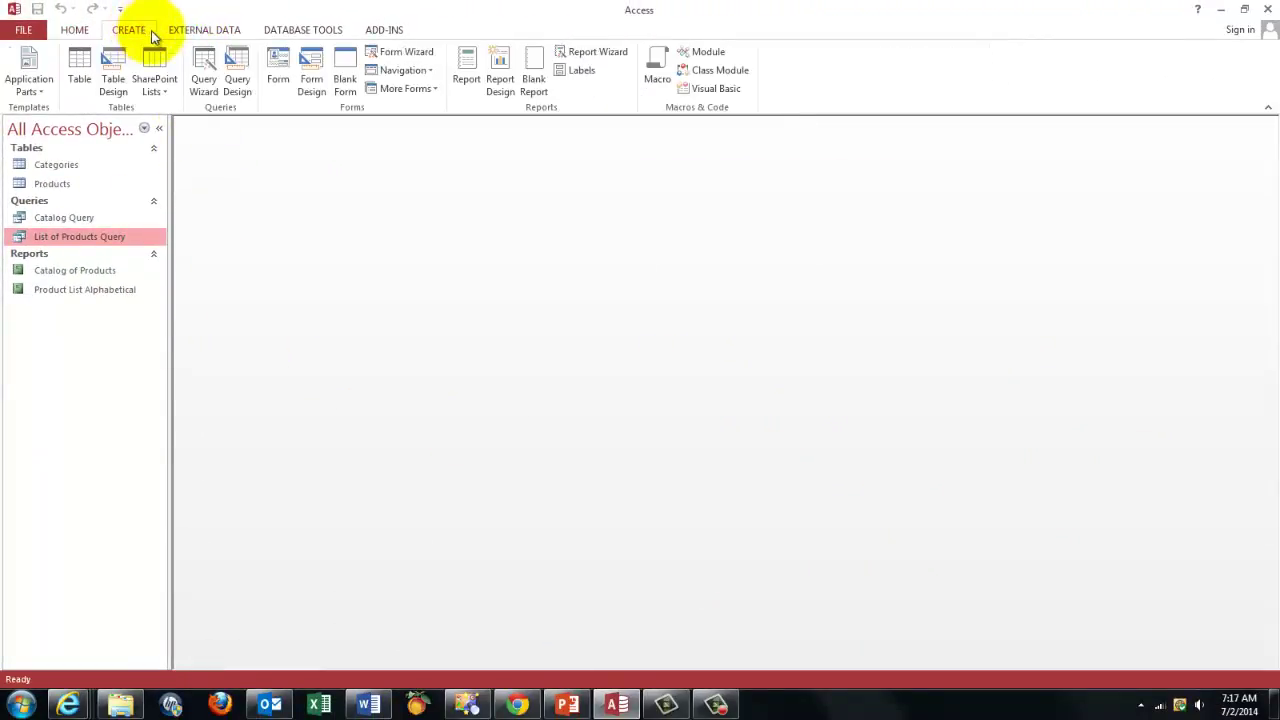
{"action": "left_click", "coordinate": [600, 52]}
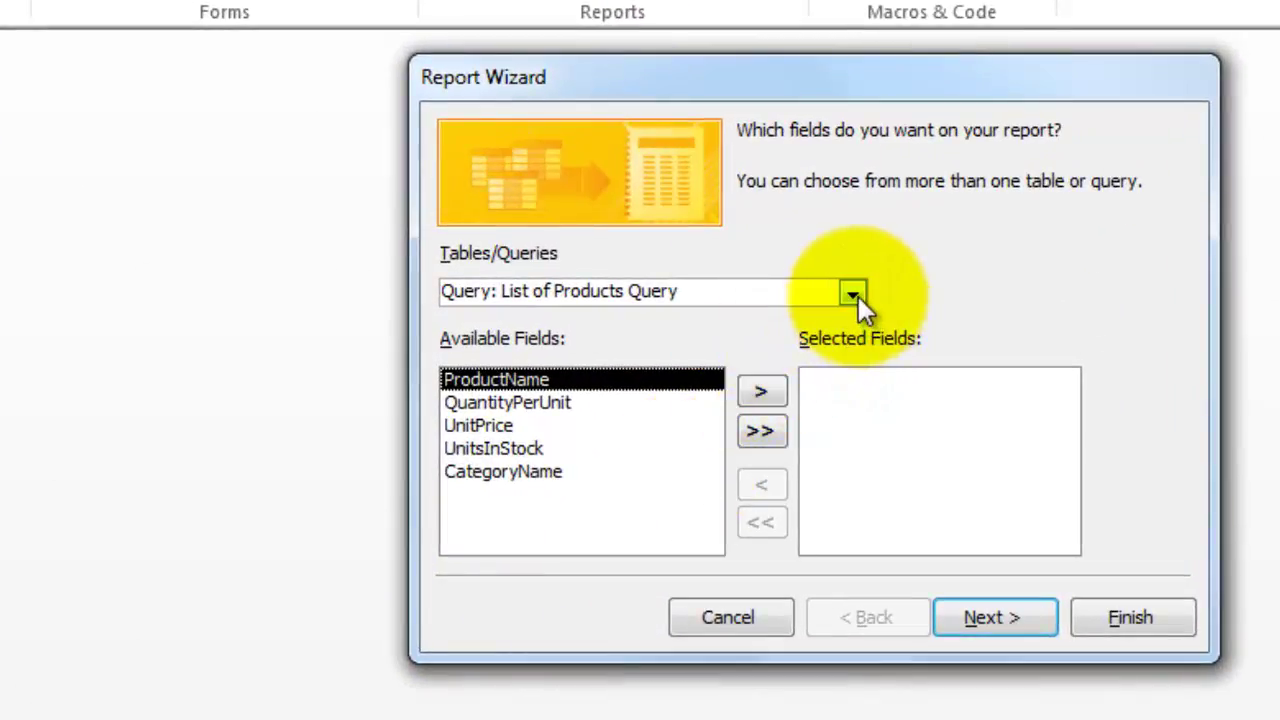
{"action": "left_click", "coordinate": [853, 294]}
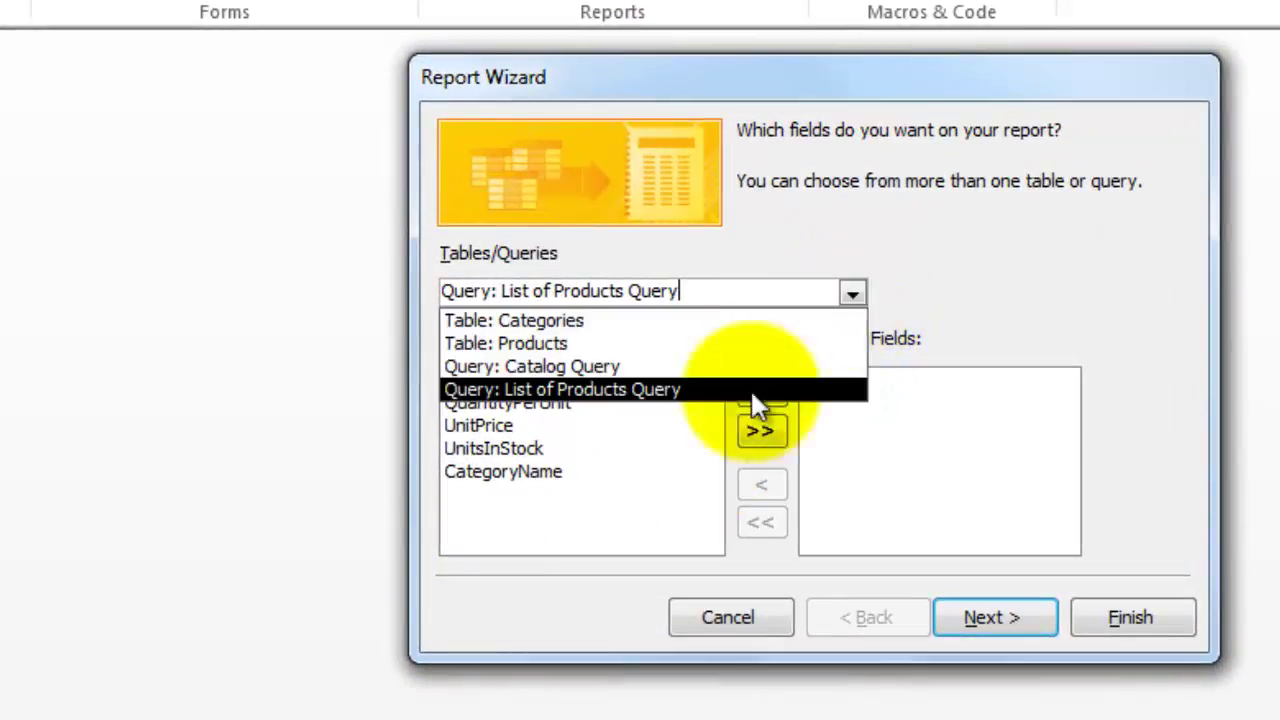
{"action": "left_click", "coordinate": [560, 367]}
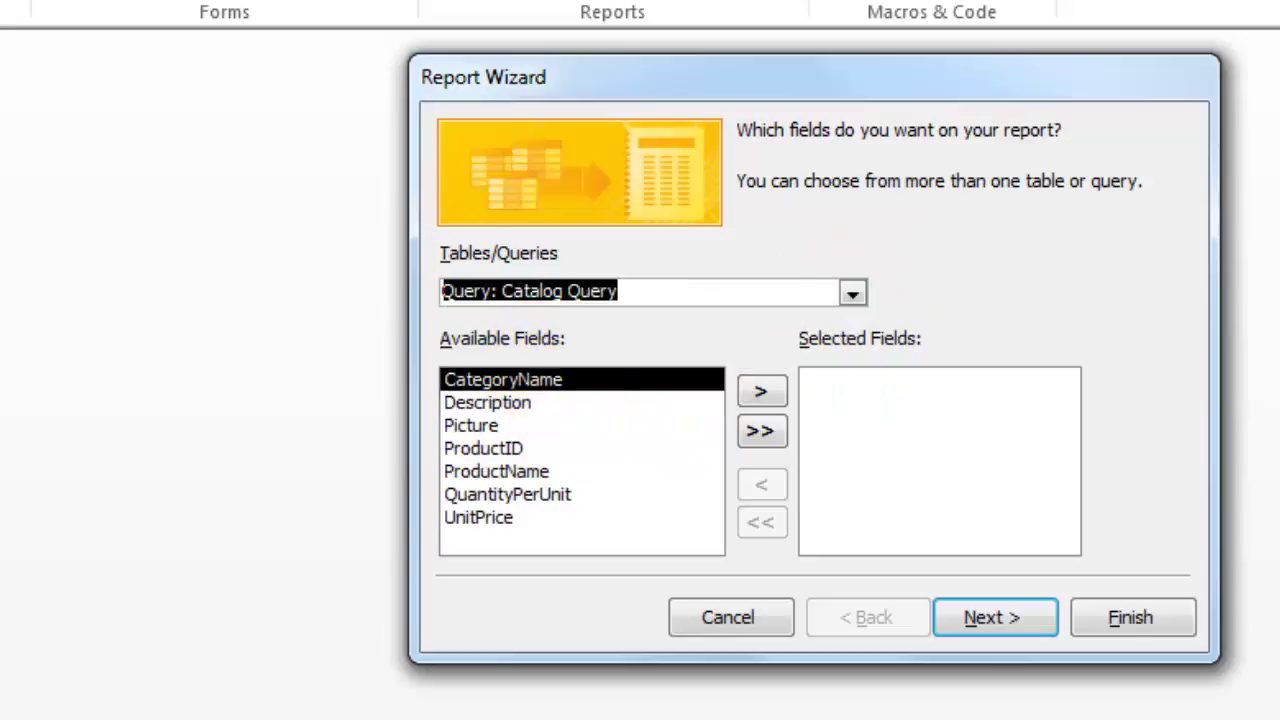
{"action": "left_click", "coordinate": [757, 440]}
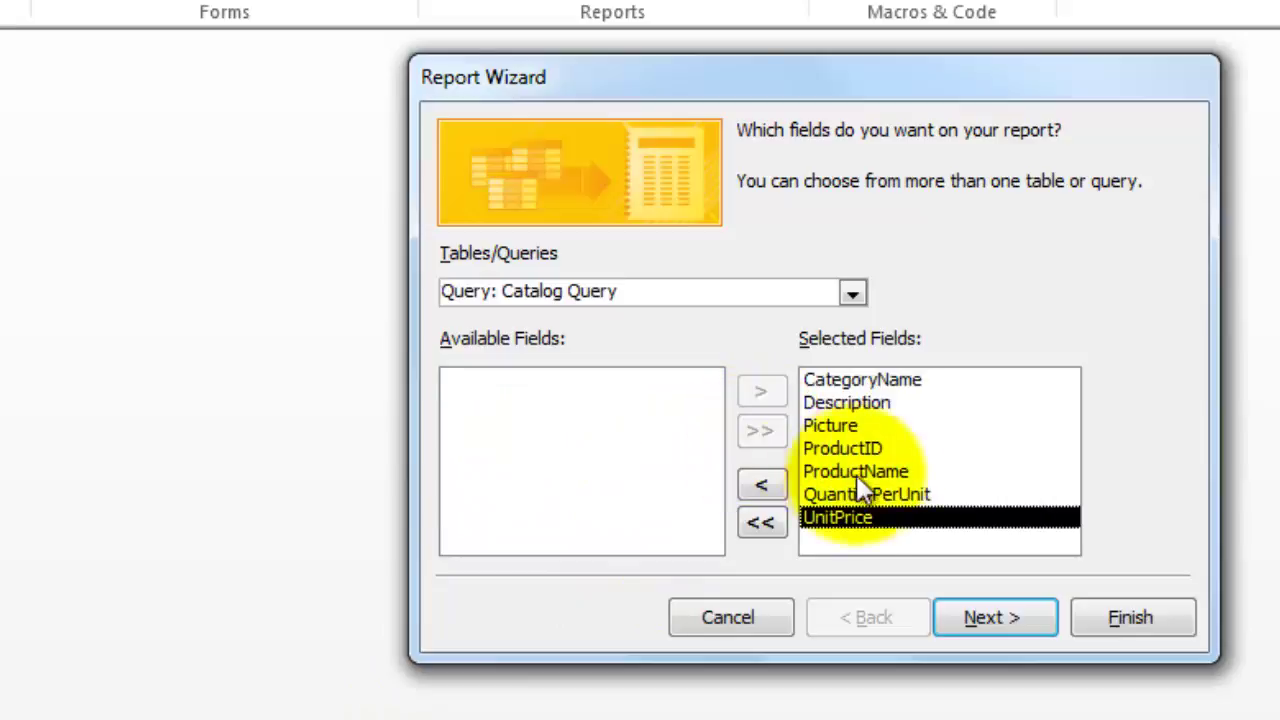
{"action": "double_click", "coordinate": [861, 448]}
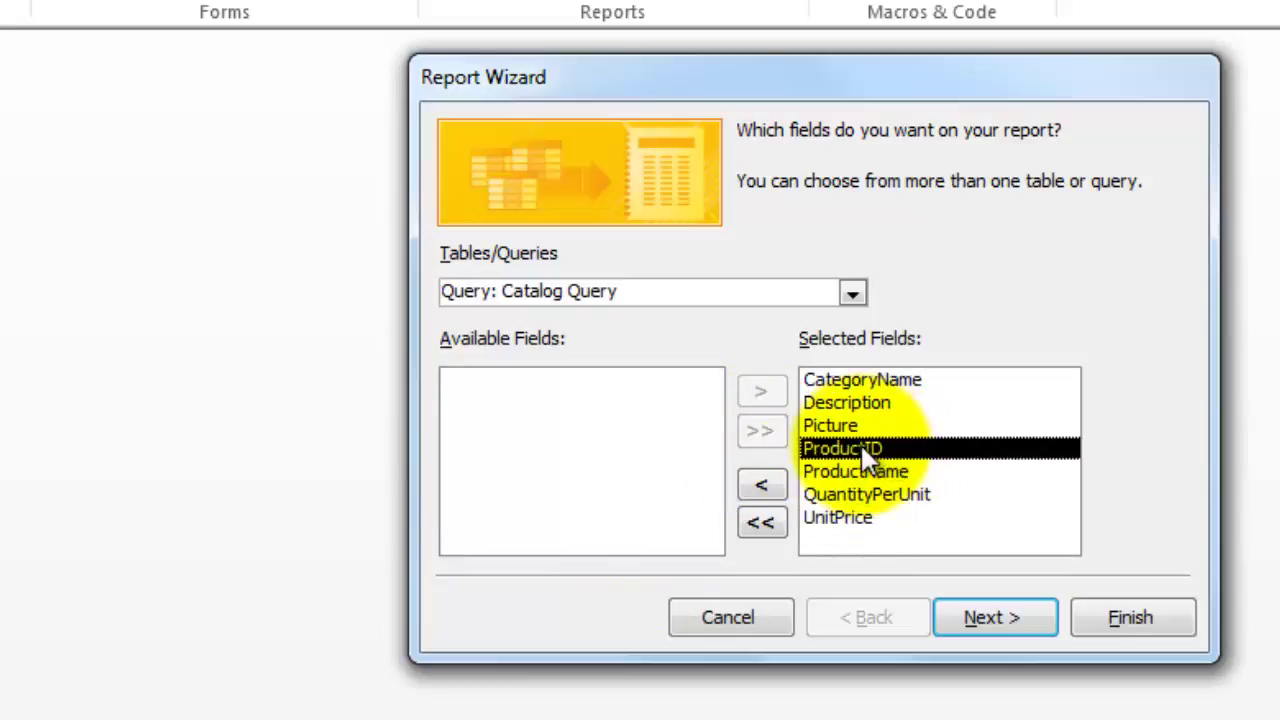
{"action": "left_click", "coordinate": [996, 618]}
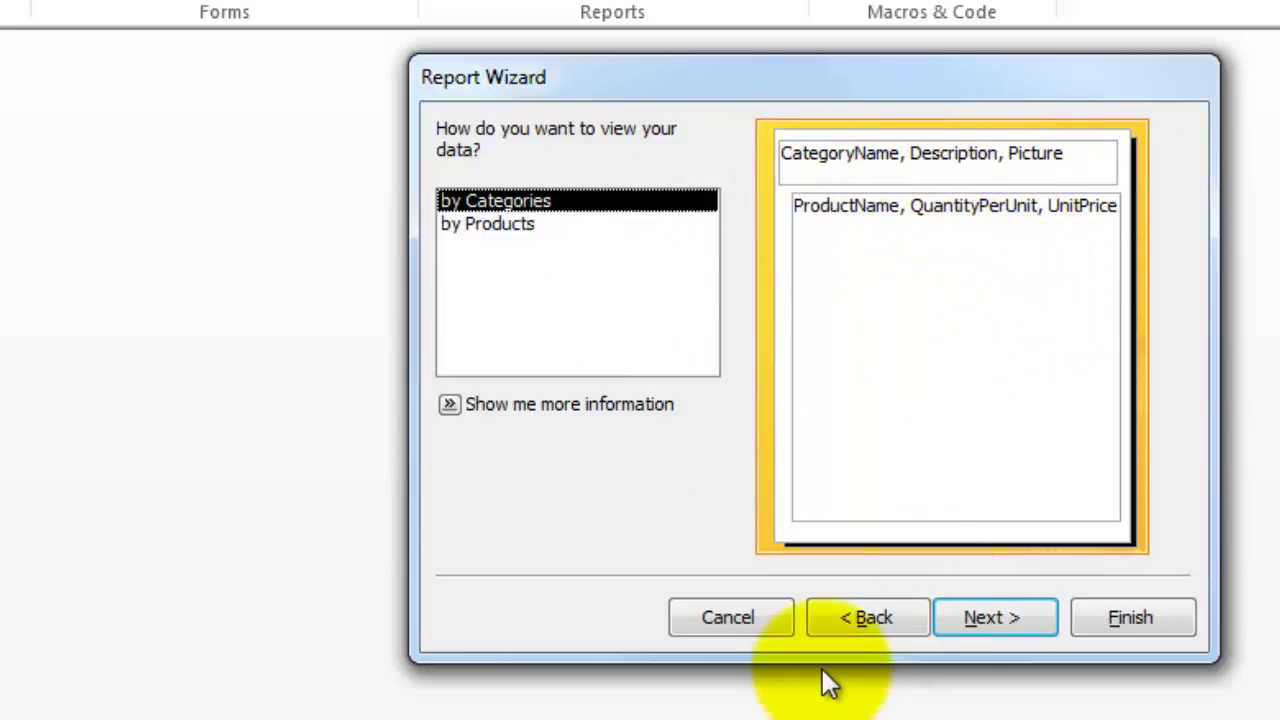
View the report data by Categories without extra grouping, sorted ascending by ProductName, in a Stepped portrait layout.
{"action": "left_click", "coordinate": [983, 619]}
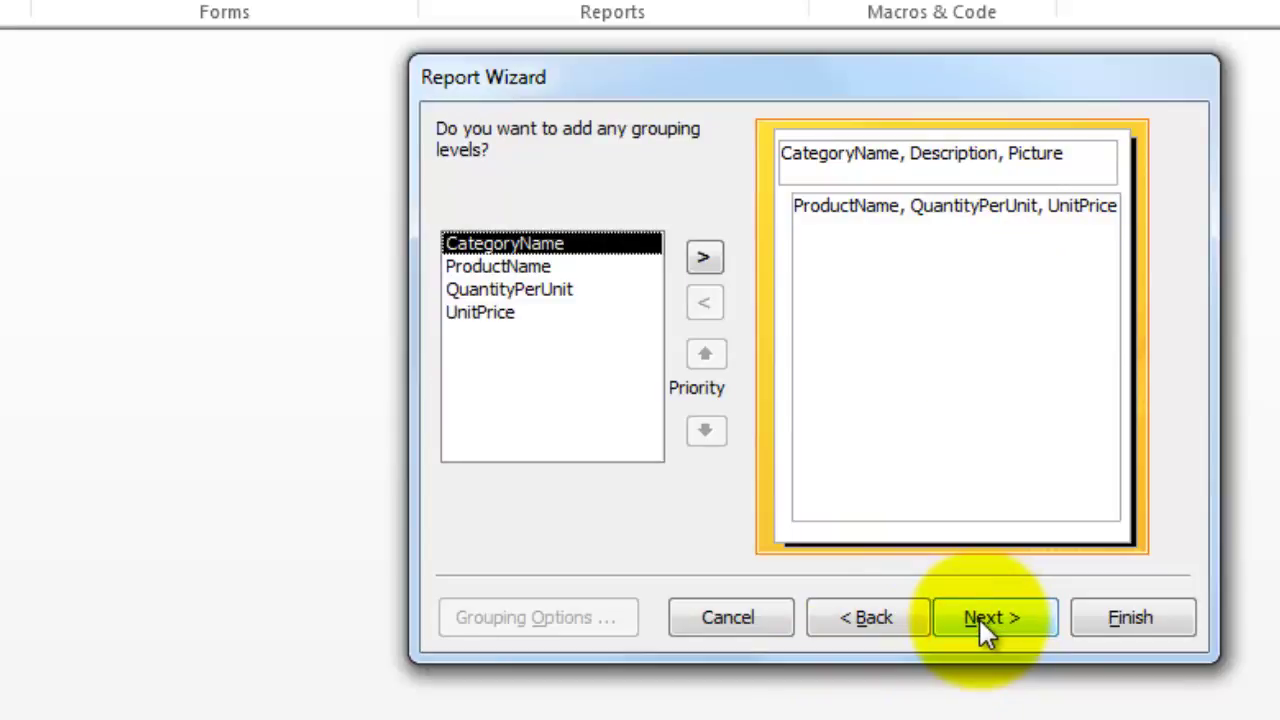
{"action": "left_click", "coordinate": [975, 617]}
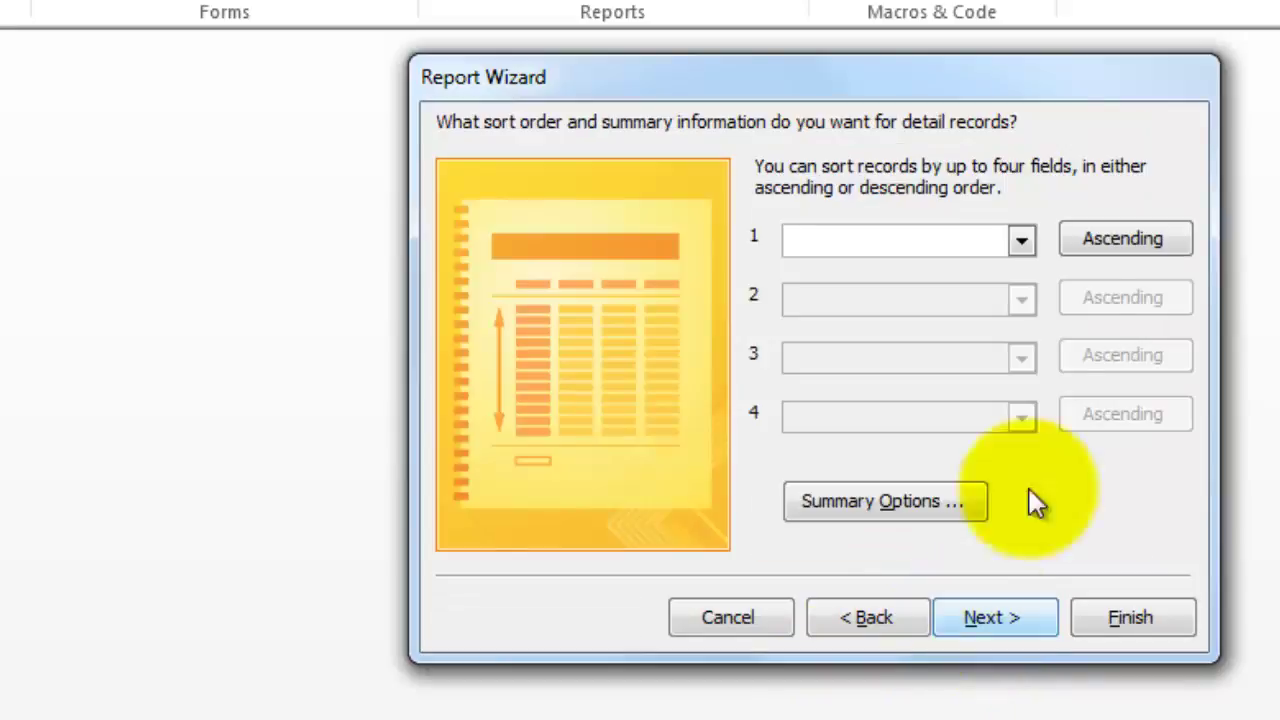
{"action": "left_click", "coordinate": [1021, 240]}
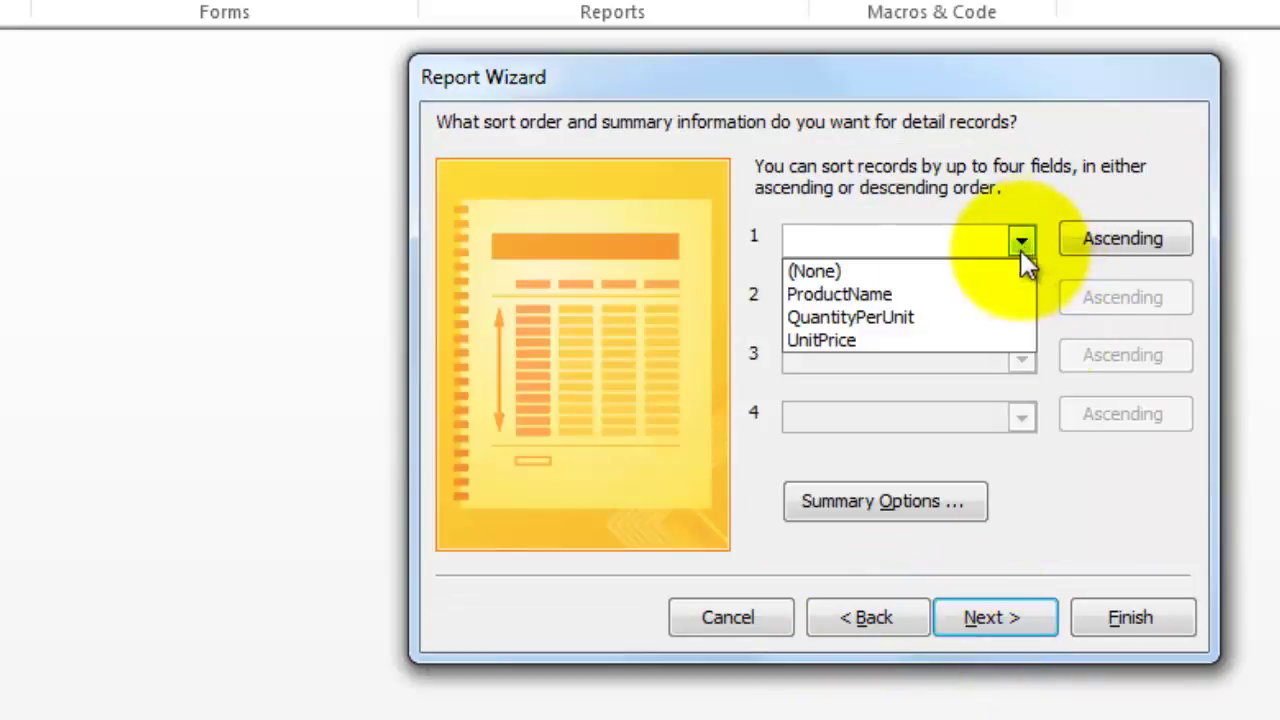
{"action": "left_click", "coordinate": [857, 301]}
{"action": "left_click", "coordinate": [984, 617]}
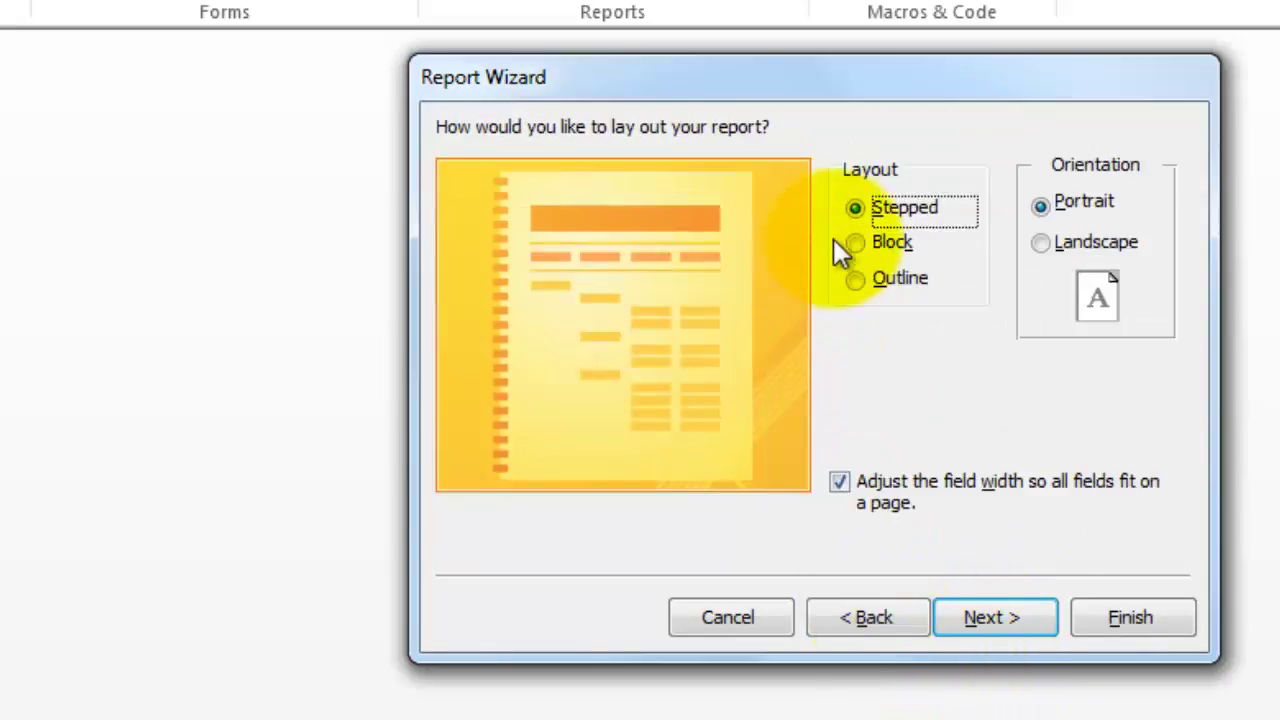
{"action": "left_click", "coordinate": [1000, 620]}
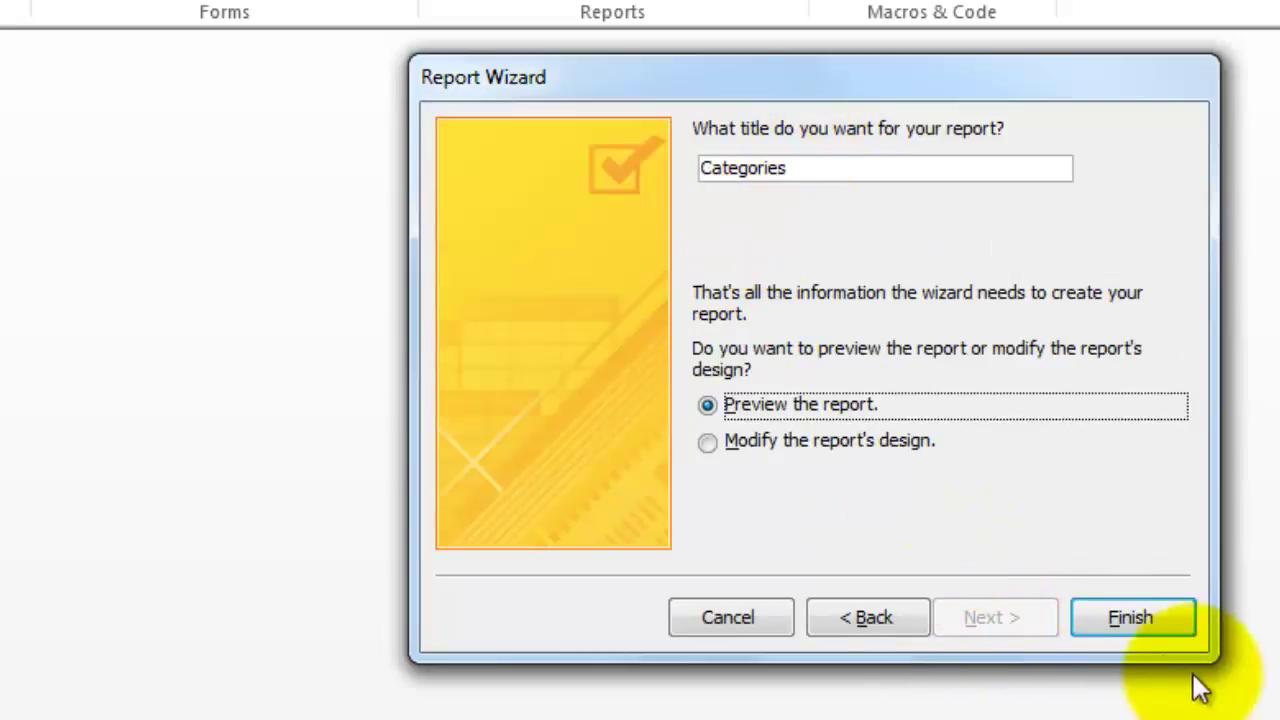
Finish the report with the title Categories and review its layout in a maximized print preview.
{"action": "left_click", "coordinate": [1107, 617]}
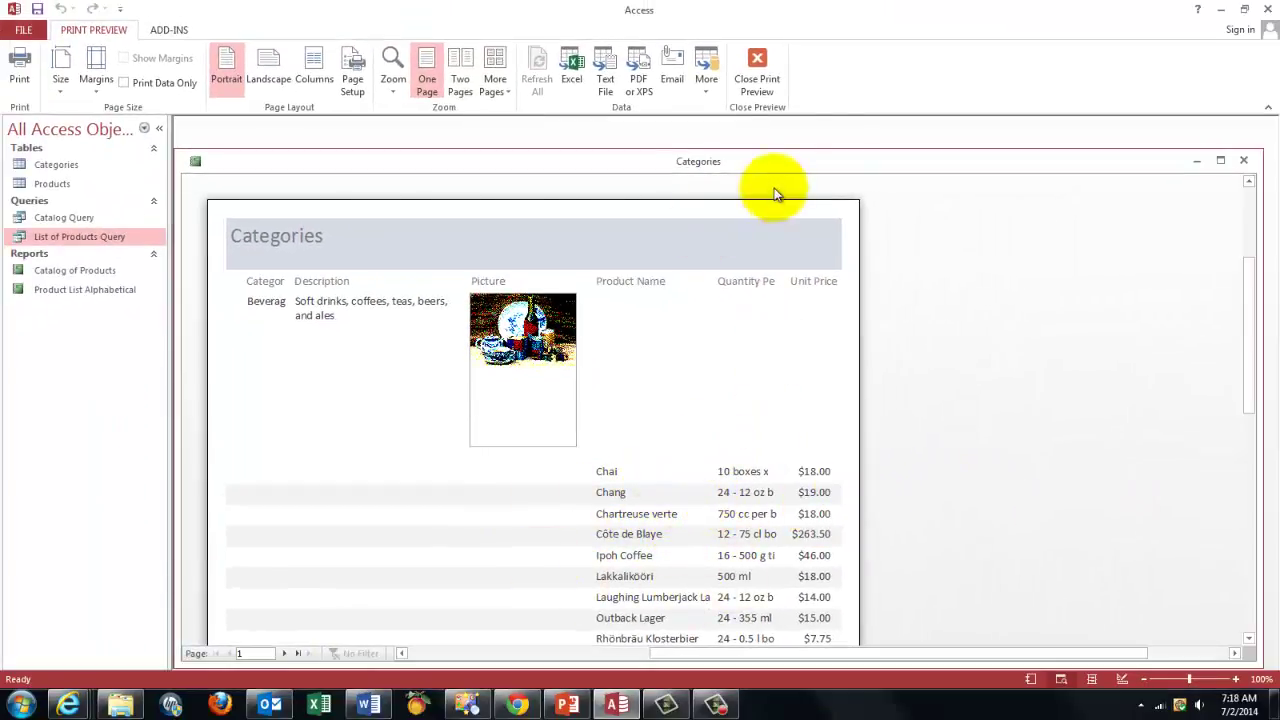
{"action": "left_click", "coordinate": [1220, 160]}
{"action": "scroll", "coordinate": [693, 471], "scroll_direction": "down", "scroll_amount": 1}
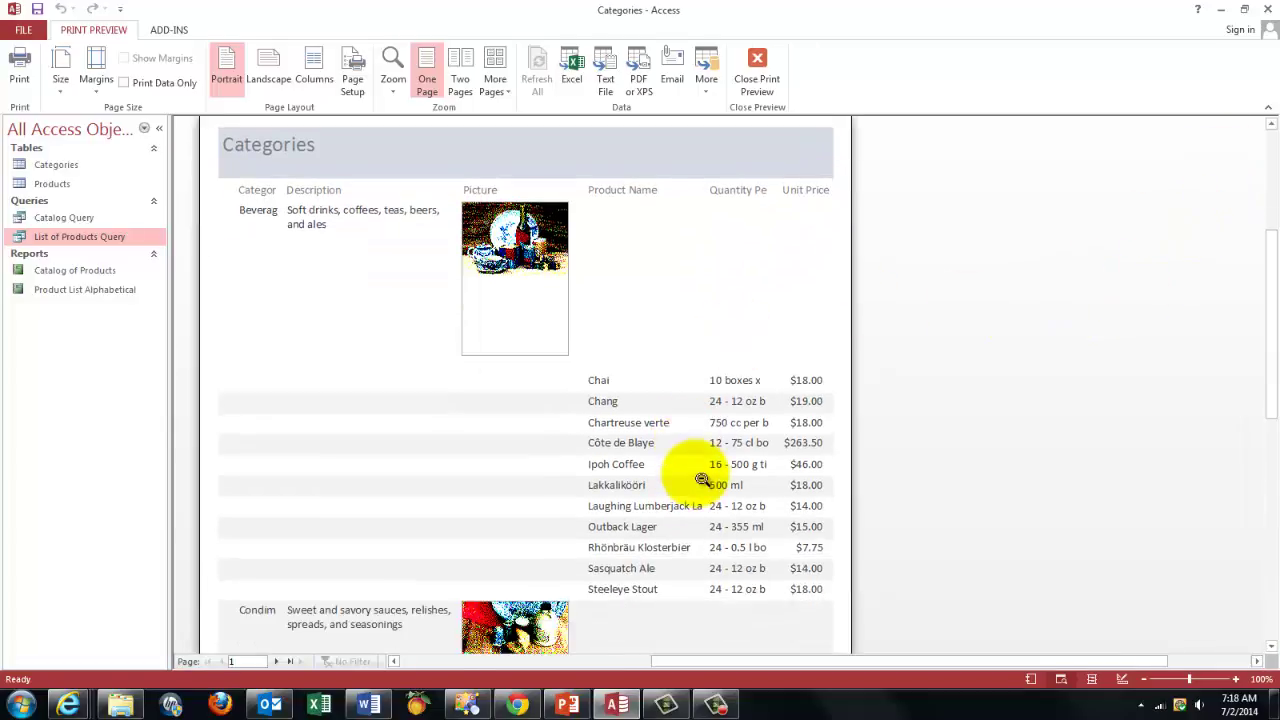
{"action": "scroll", "coordinate": [699, 464], "scroll_direction": "down", "scroll_amount": 3}
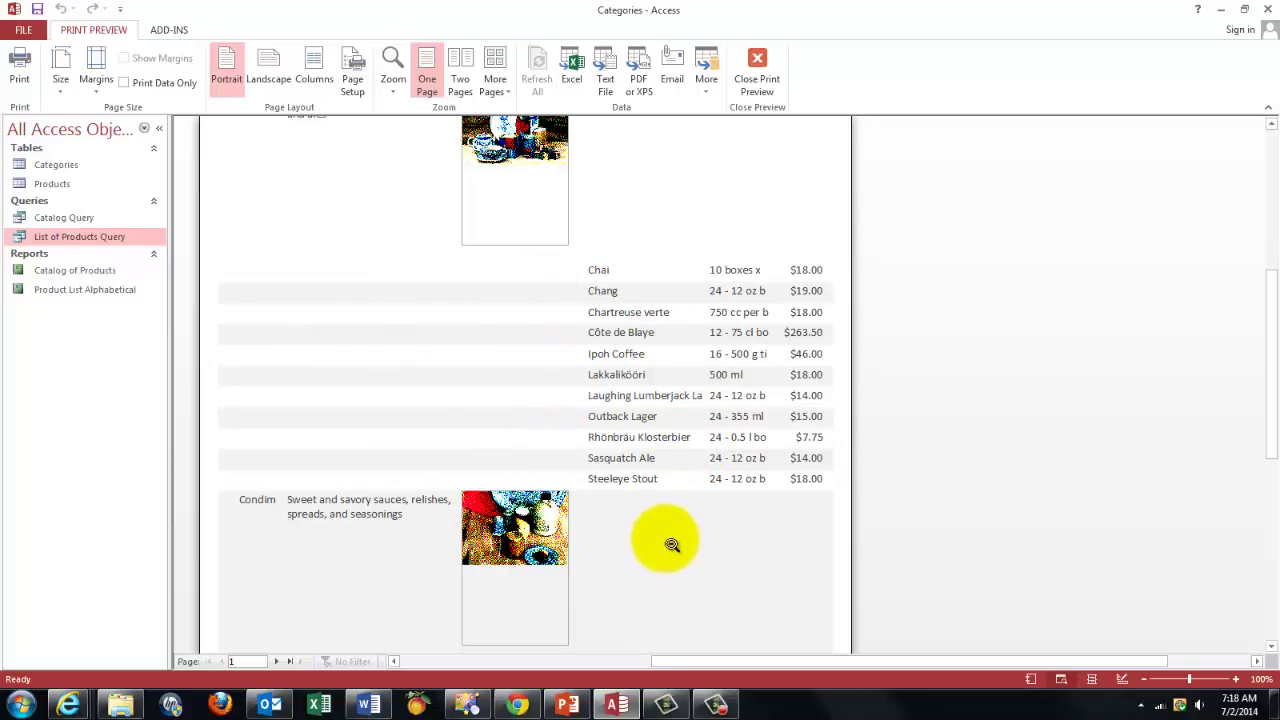
In the report's design, widen the category picture to about 2.8 inches and shift it to start at about 4.6 inches on the ruler.
{"action": "scroll", "coordinate": [671, 544], "scroll_direction": "down", "scroll_amount": 5}
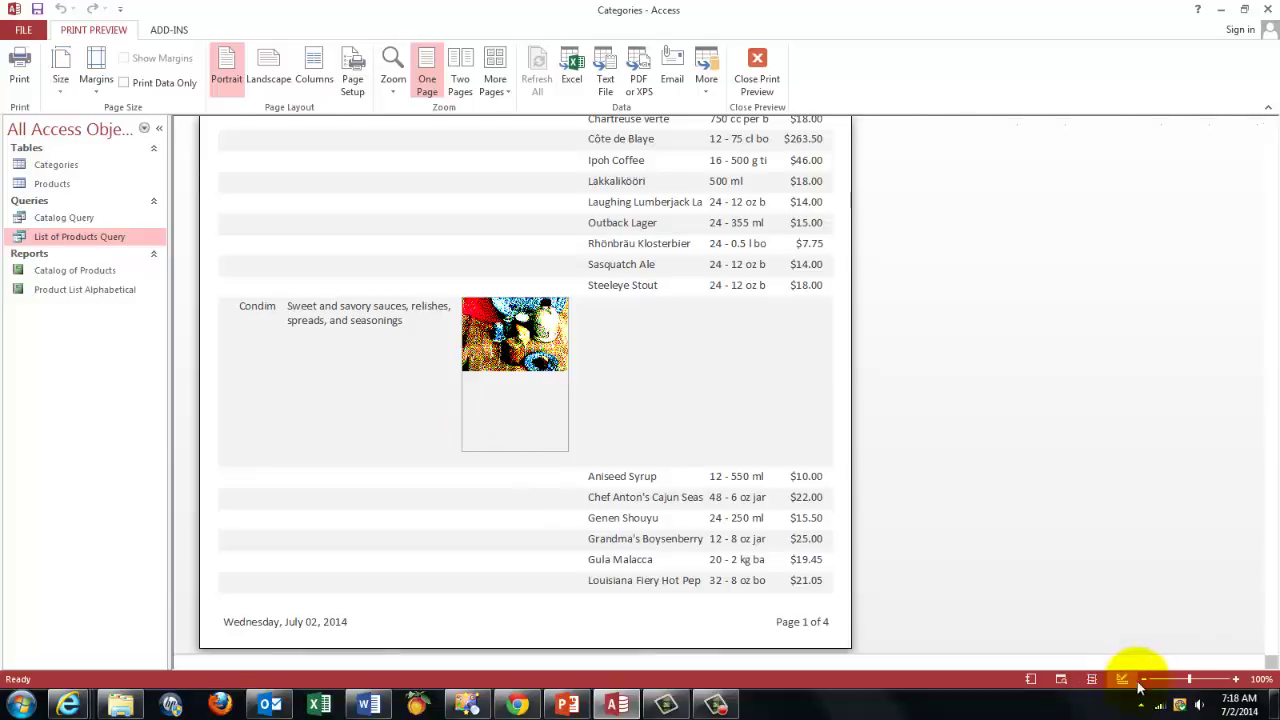
{"action": "left_click", "coordinate": [1122, 679]}
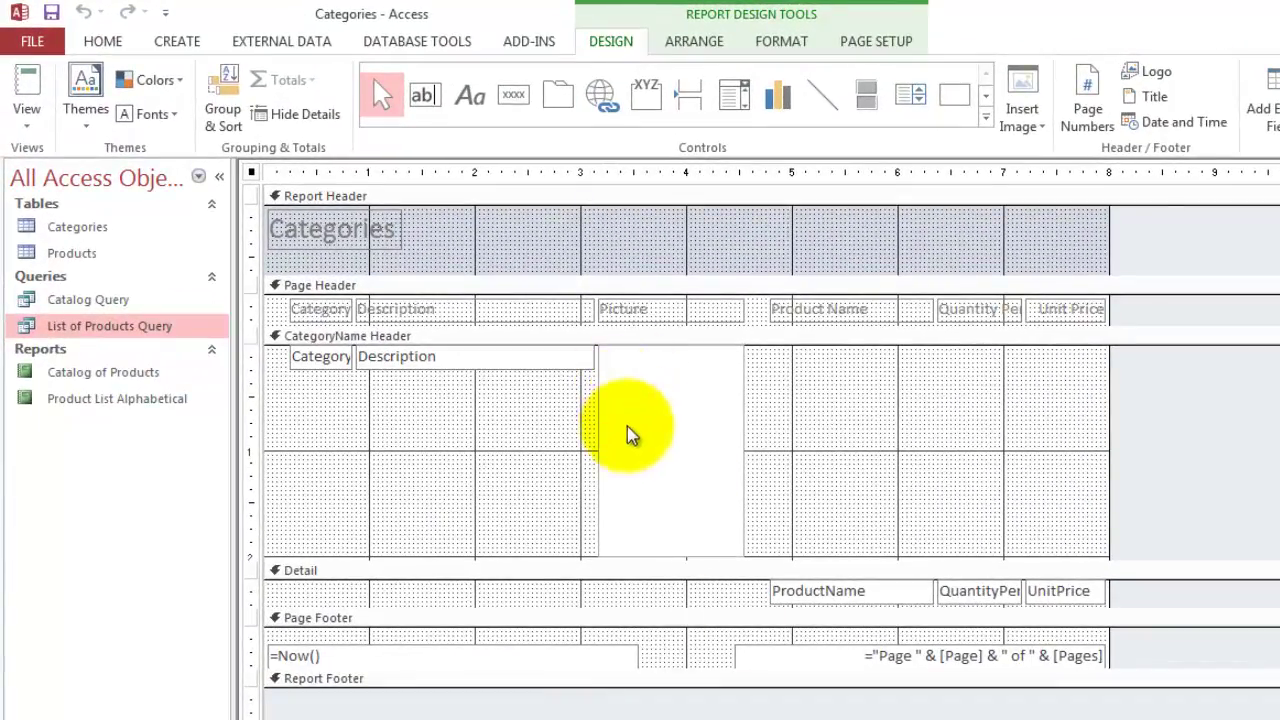
{"action": "left_click", "coordinate": [651, 430]}
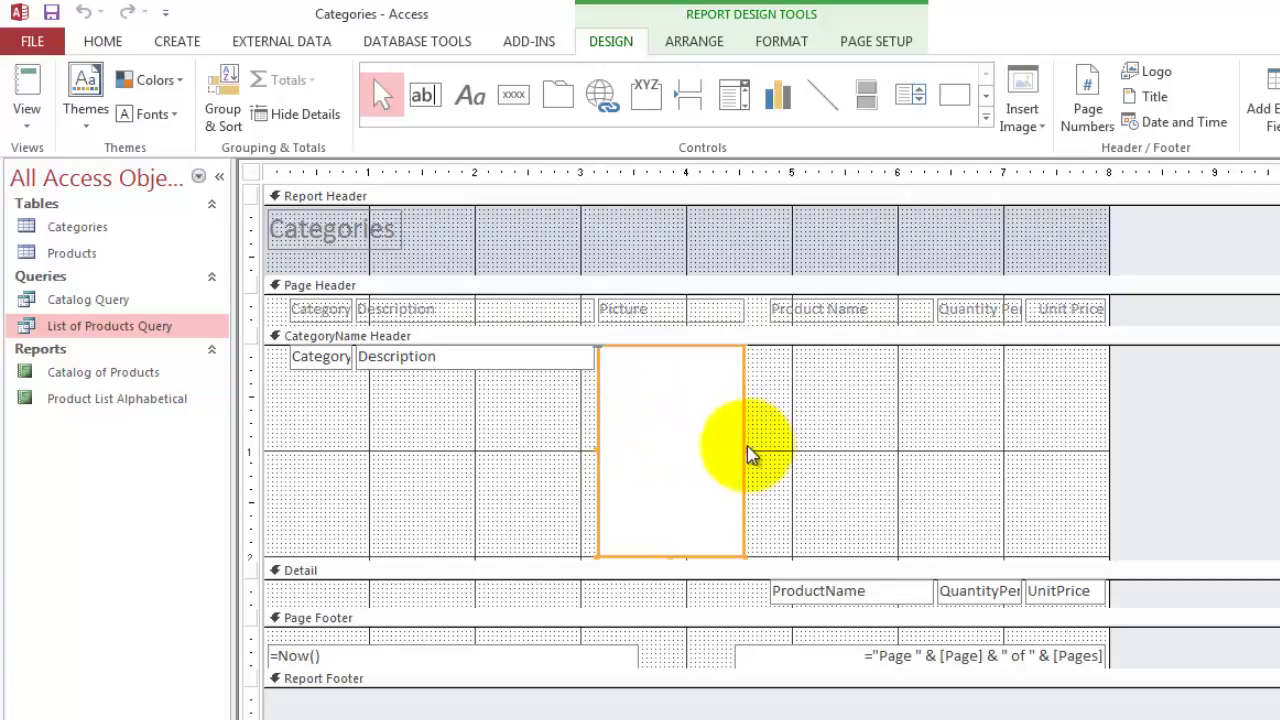
{"action": "left_click_drag", "start_coordinate": [744, 447], "coordinate": [893, 443]}
{"action": "key", "text": "Right"}
{"action": "key", "text": "Right"}
{"action": "key", "text": "Right"}
{"action": "key", "text": "Right"}
{"action": "key", "text": "Right"}
{"action": "key", "text": "Right"}
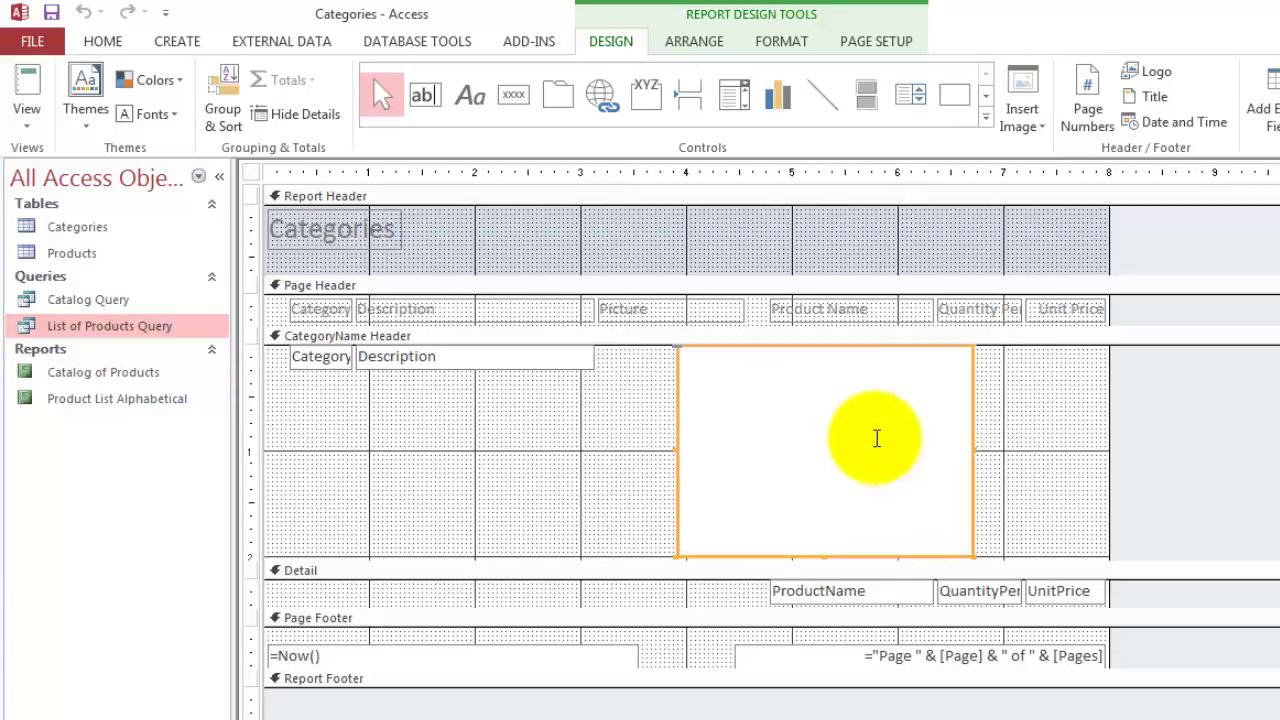
{"action": "key", "text": "Right"}
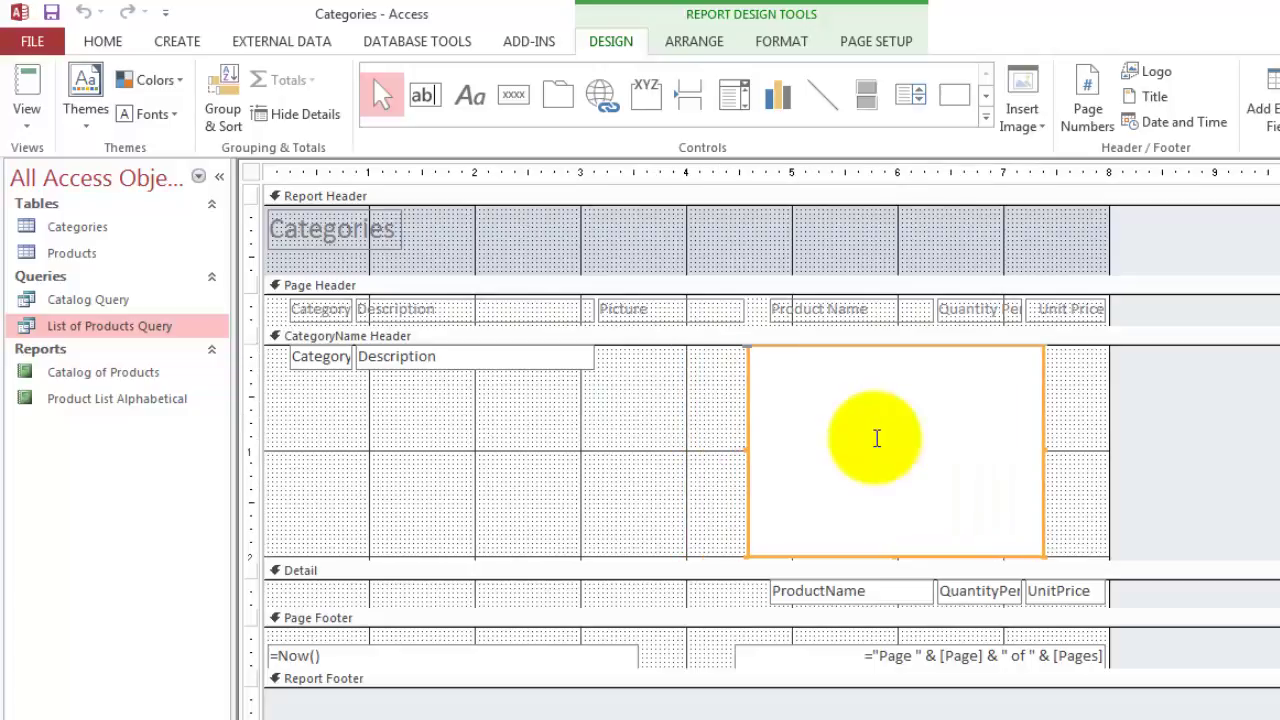
Place the Description field beneath the category name in the CategoryName Header and enlarge it to about 2.8 by 1.1 inches.
{"action": "left_click_drag", "start_coordinate": [432, 364], "coordinate": [371, 420]}
{"action": "left_click_drag", "start_coordinate": [527, 412], "coordinate": [578, 497]}
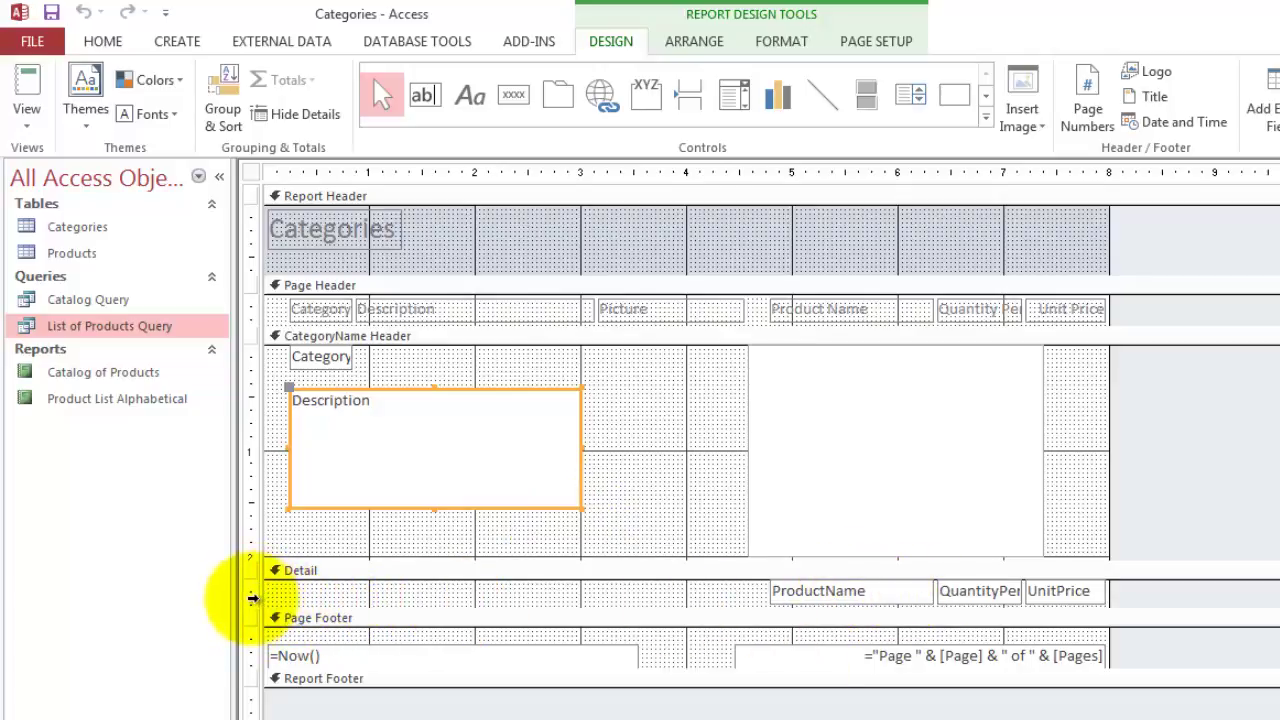
Shift the Detail section's ProductName, QuantityPerUnit and UnitPrice fields left to start at about 3.4 inches, and check them in Report view.
{"action": "left_click", "coordinate": [252, 596]}
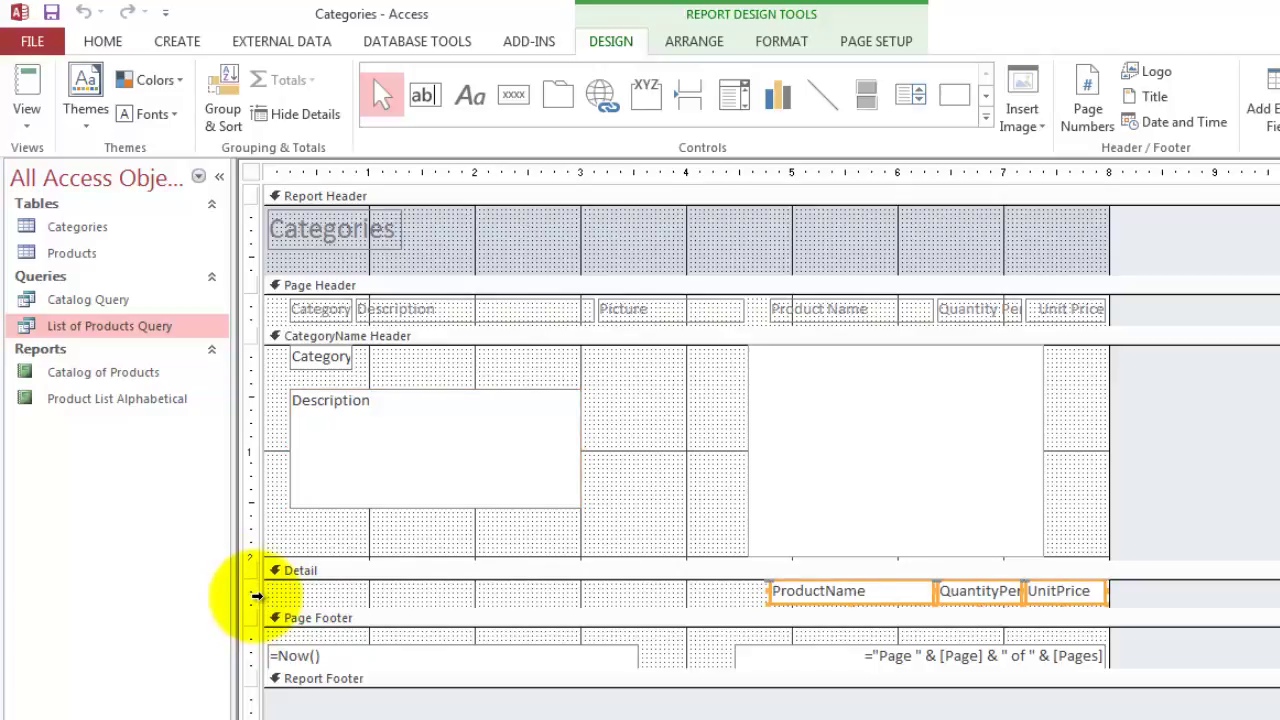
{"action": "key", "text": "Left"}
{"action": "key", "text": "Left"}
{"action": "key", "text": "Left"}
{"action": "key", "text": "Left"}
{"action": "key", "text": "Left"}
{"action": "key", "text": "Left"}
{"action": "key", "text": "Left"}
{"action": "key", "text": "Left"}
{"action": "key", "text": "Left"}
{"action": "key", "text": "Left"}
{"action": "key", "text": "Left"}
{"action": "key", "text": "Left"}
{"action": "key", "text": "Left"}
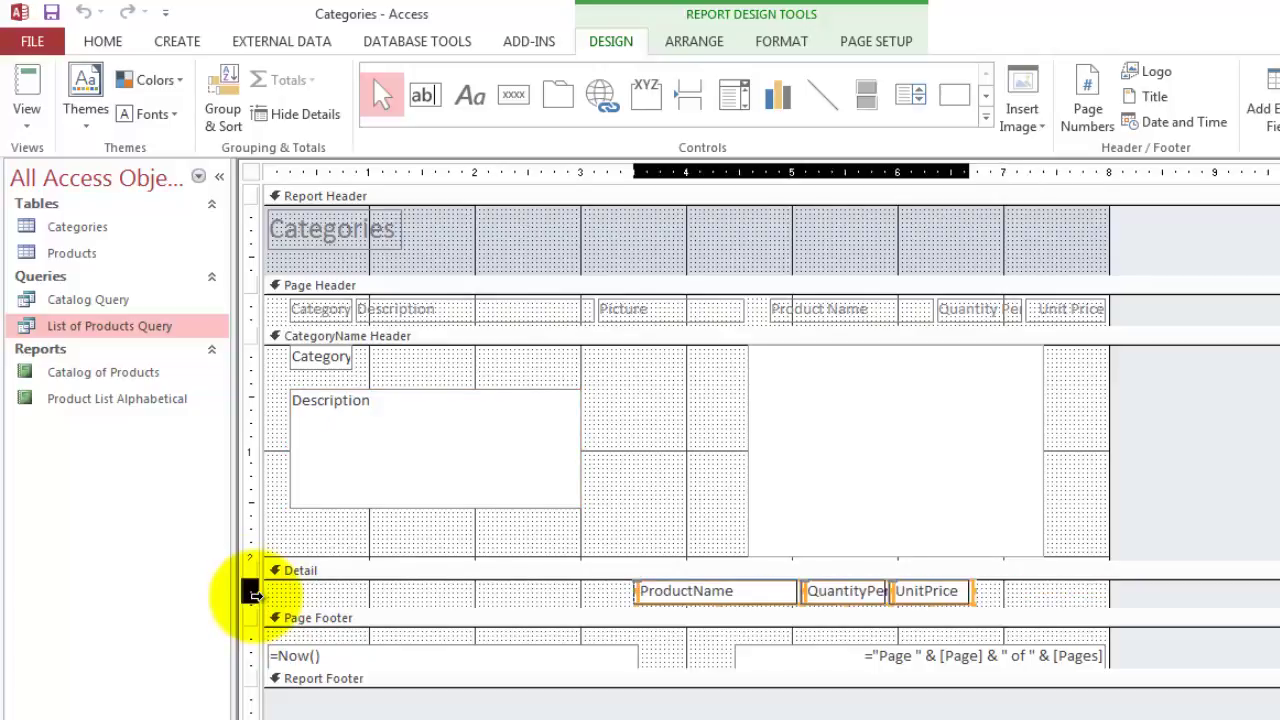
{"action": "key", "text": "Left"}
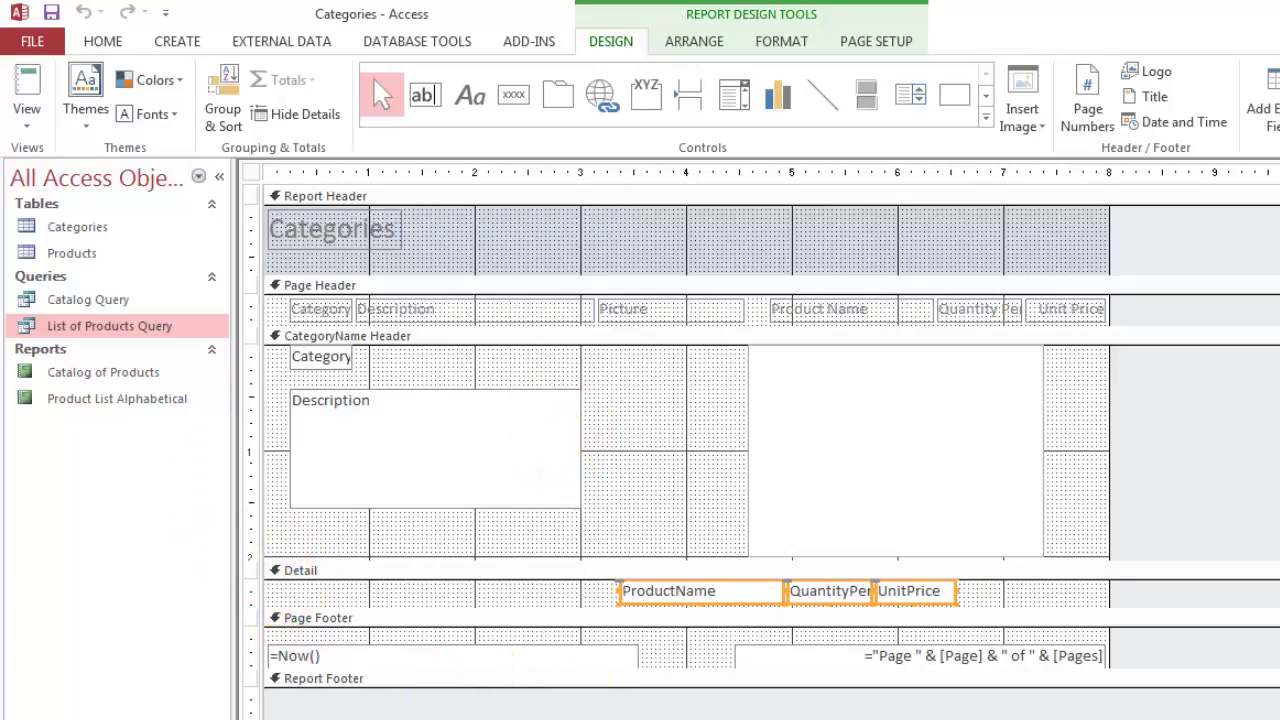
{"action": "left_click", "coordinate": [1172, 679]}
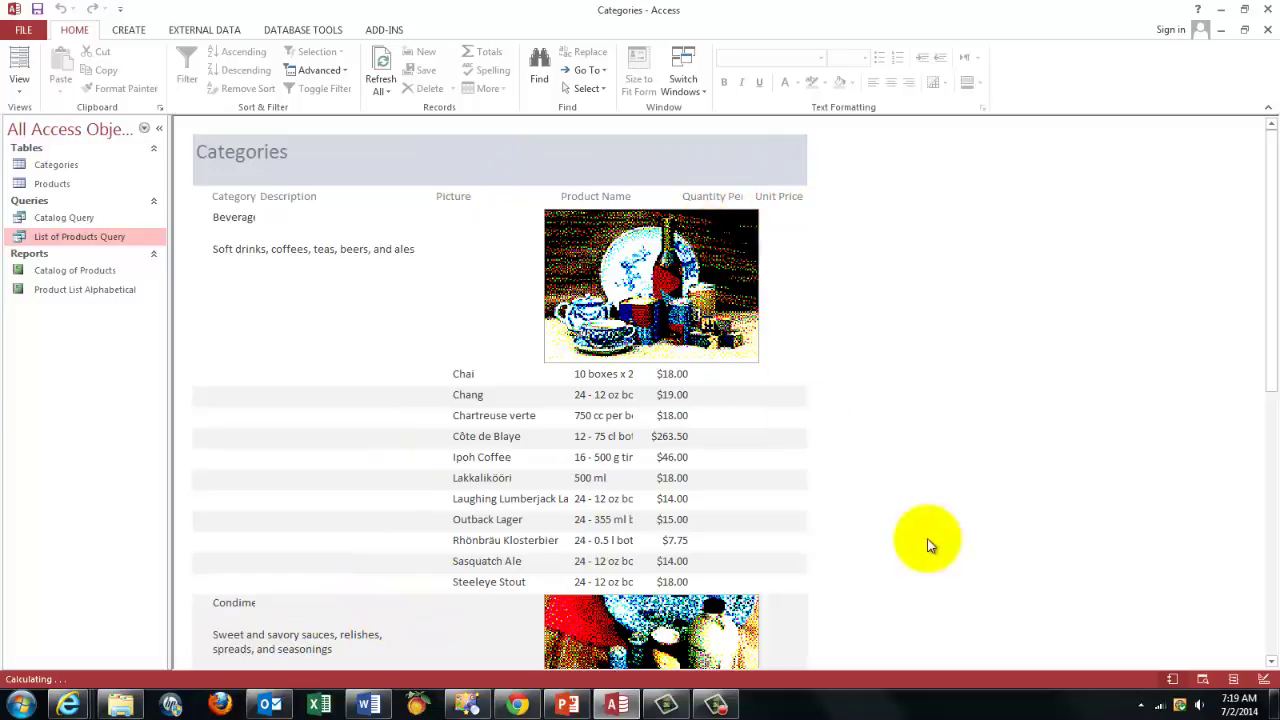
{"action": "left_click", "coordinate": [1264, 680]}
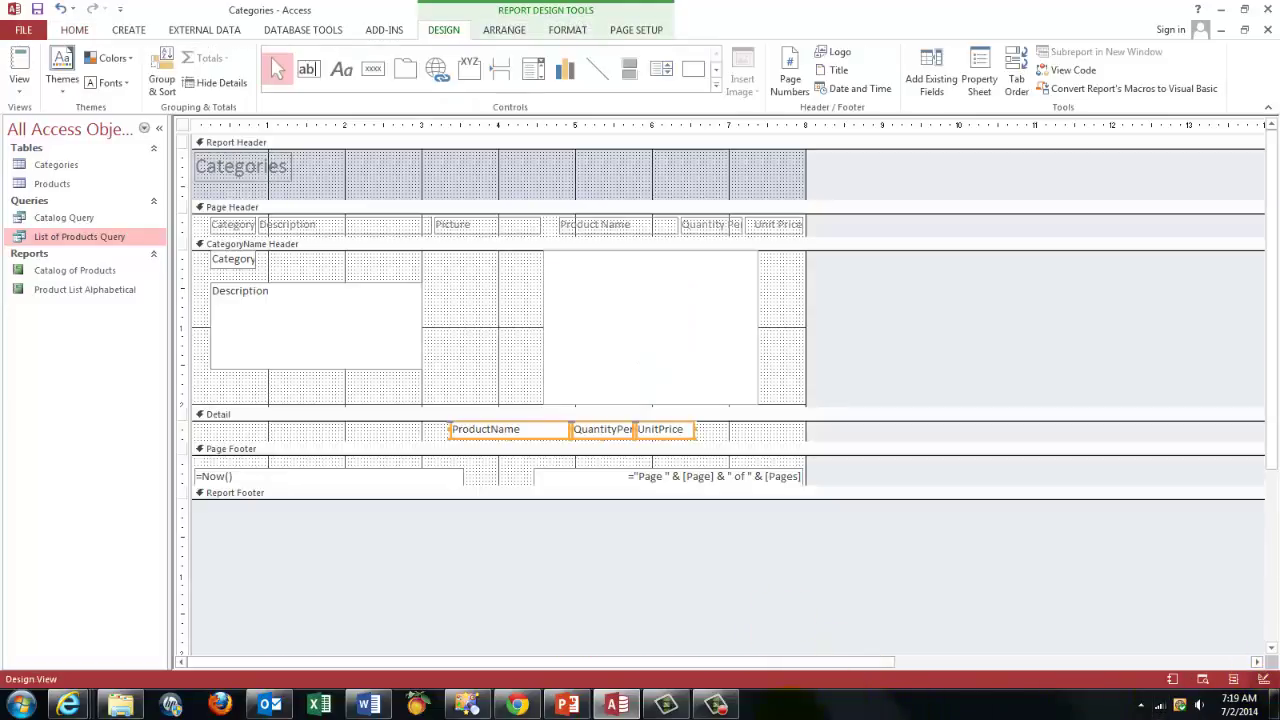
Set the CategoryName Header section's Alternate Back Color to Background 1 and check it in print preview.
{"action": "right_click", "coordinate": [489, 243]}
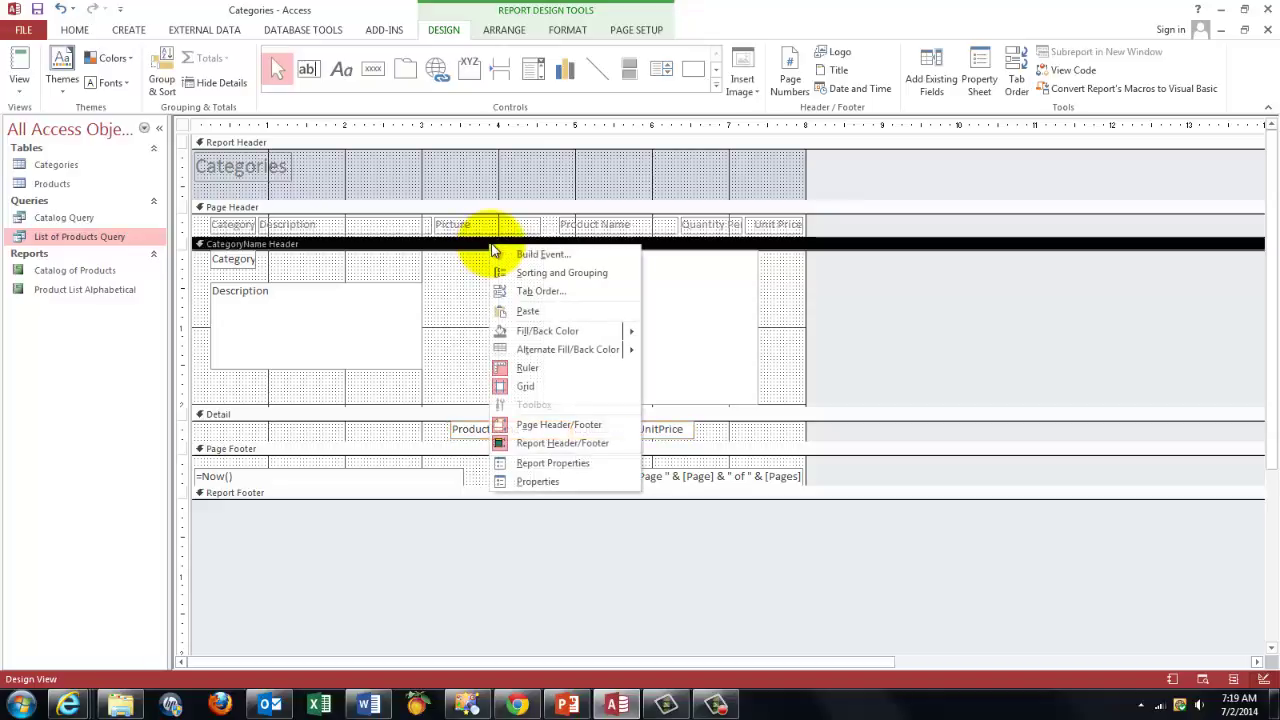
{"action": "left_click", "coordinate": [540, 479]}
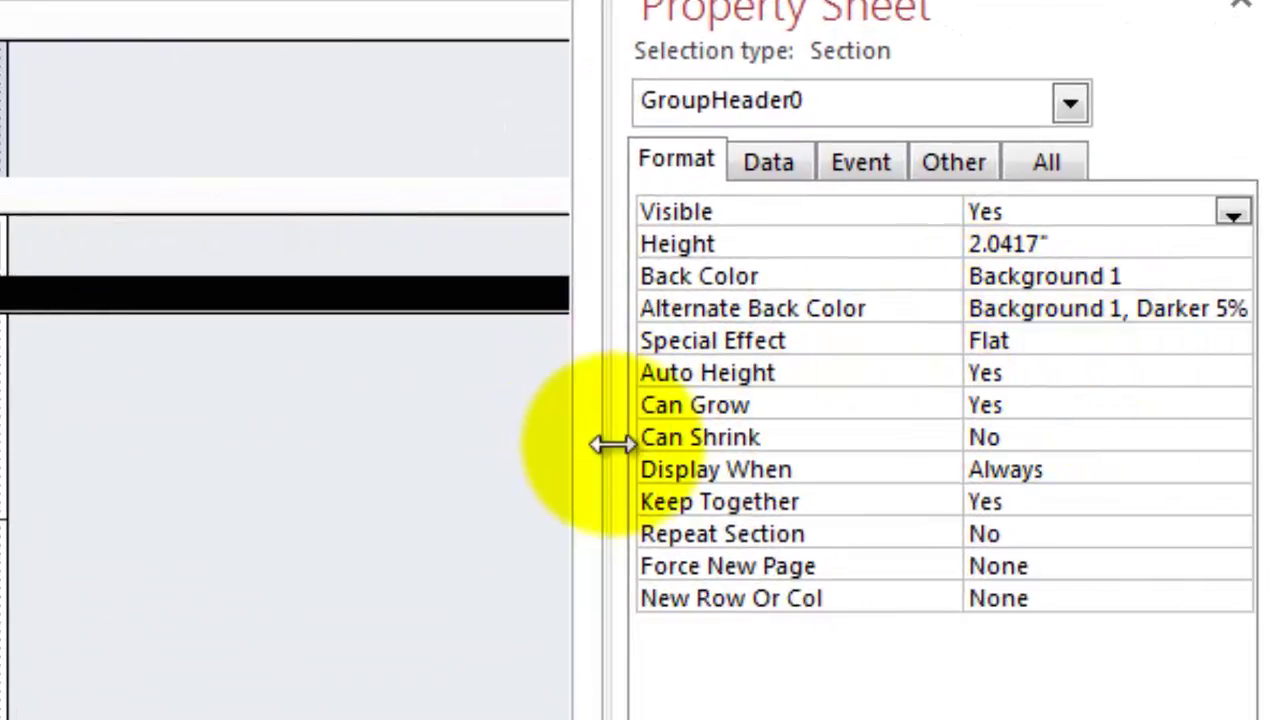
{"action": "left_click_drag", "start_coordinate": [622, 453], "coordinate": [562, 456]}
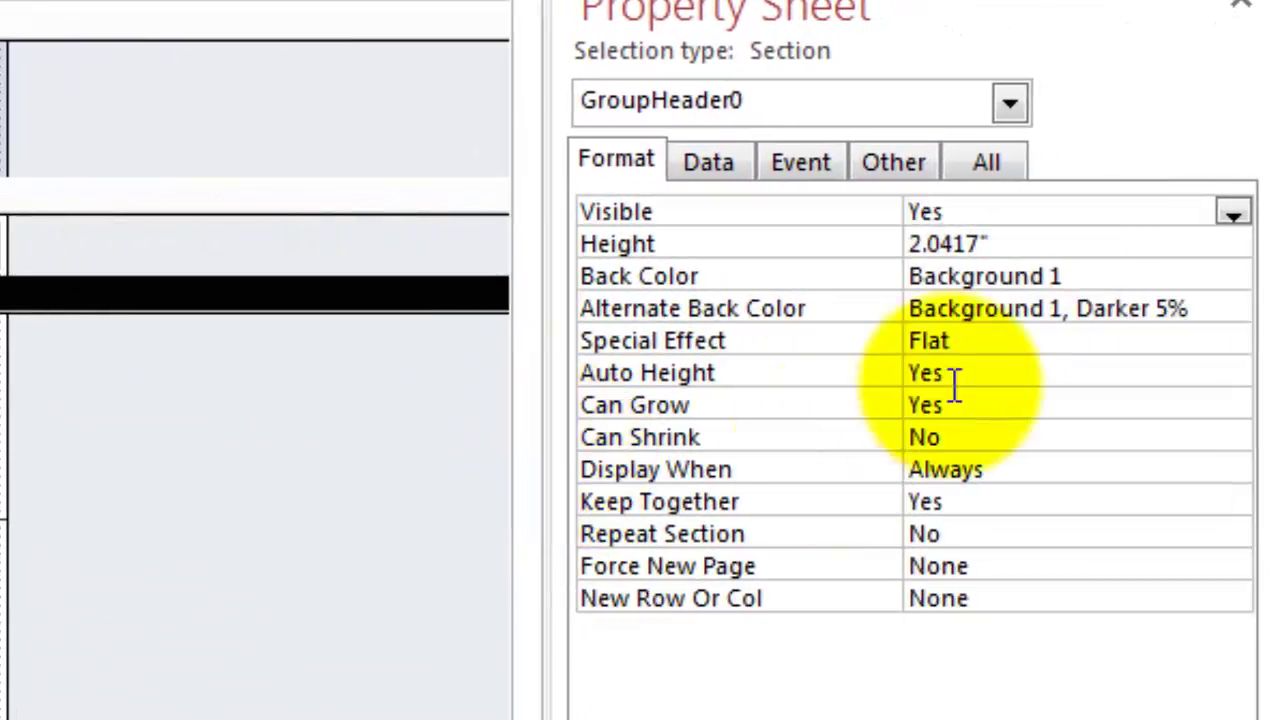
{"action": "left_click", "coordinate": [1207, 308]}
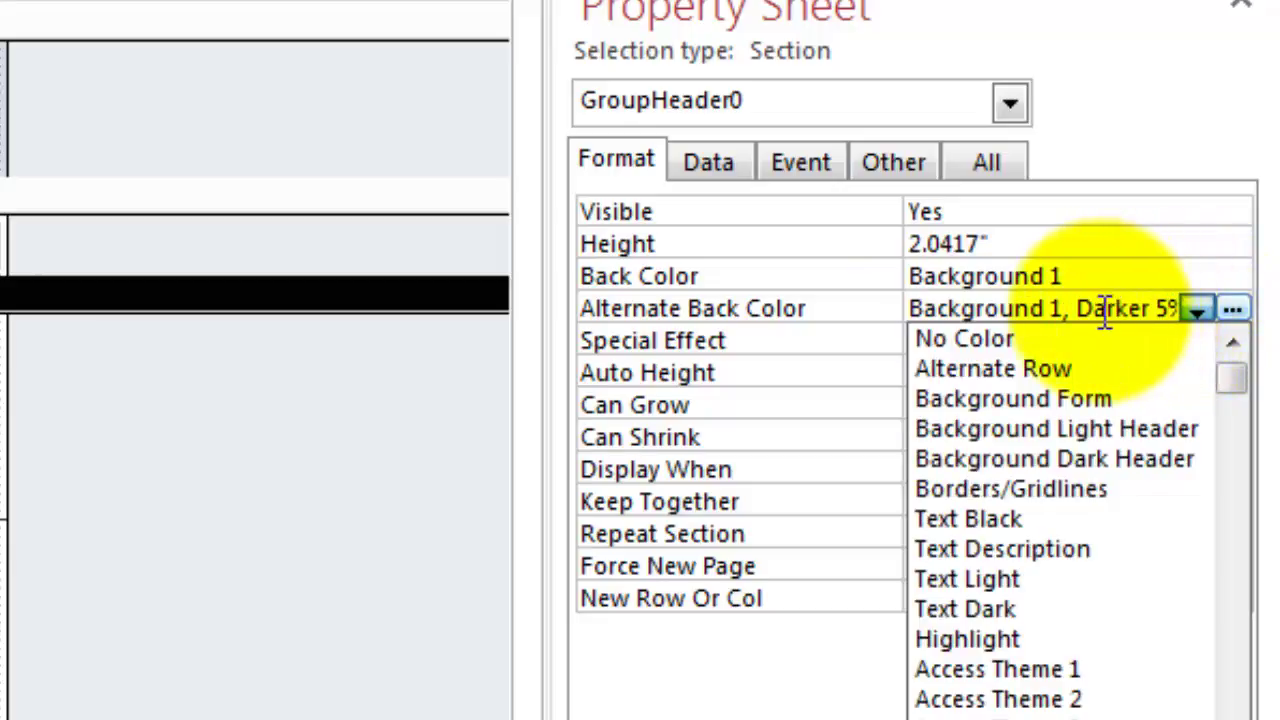
{"action": "left_click", "coordinate": [1150, 308]}
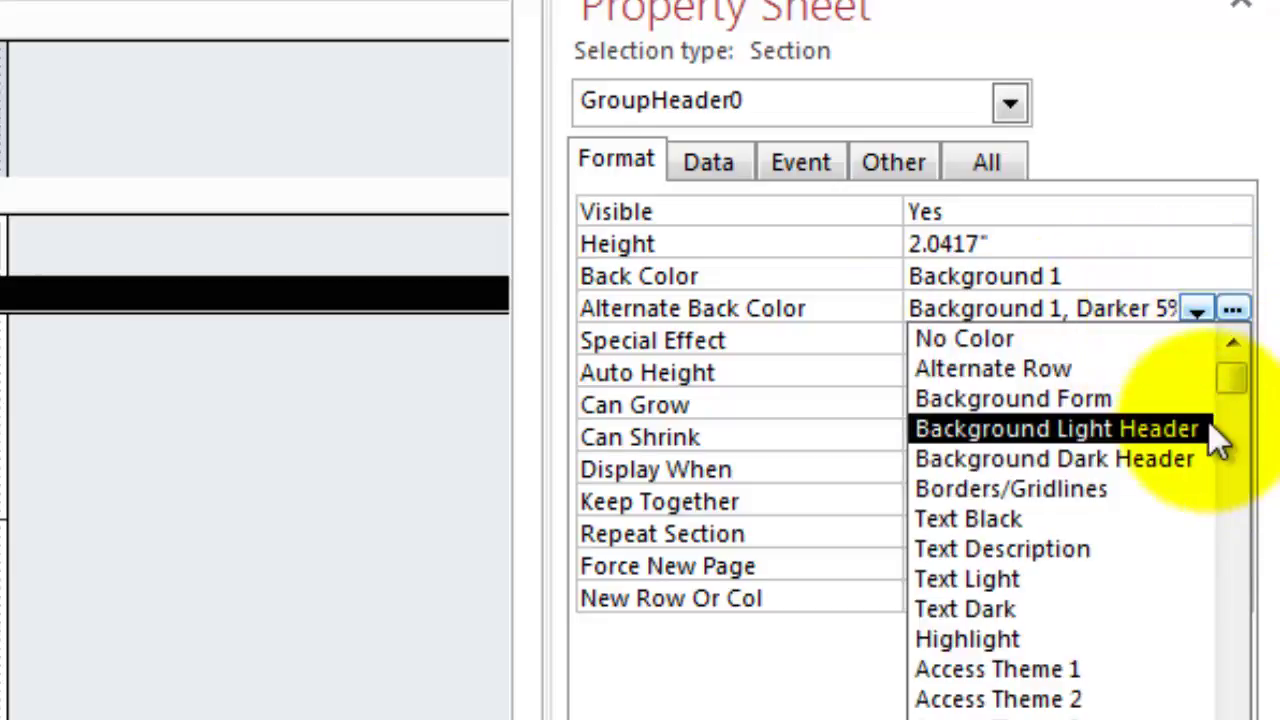
{"action": "key", "text": "BackSpace"}
{"action": "key", "text": "BackSpace"}
{"action": "key", "text": "BackSpace"}
{"action": "key", "text": "BackSpace"}
{"action": "key", "text": "BackSpace"}
{"action": "key", "text": "BackSpace"}
{"action": "key", "text": "BackSpace"}
{"action": "key", "text": "BackSpace"}
{"action": "key", "text": "BackSpace"}
{"action": "key", "text": "BackSpace"}
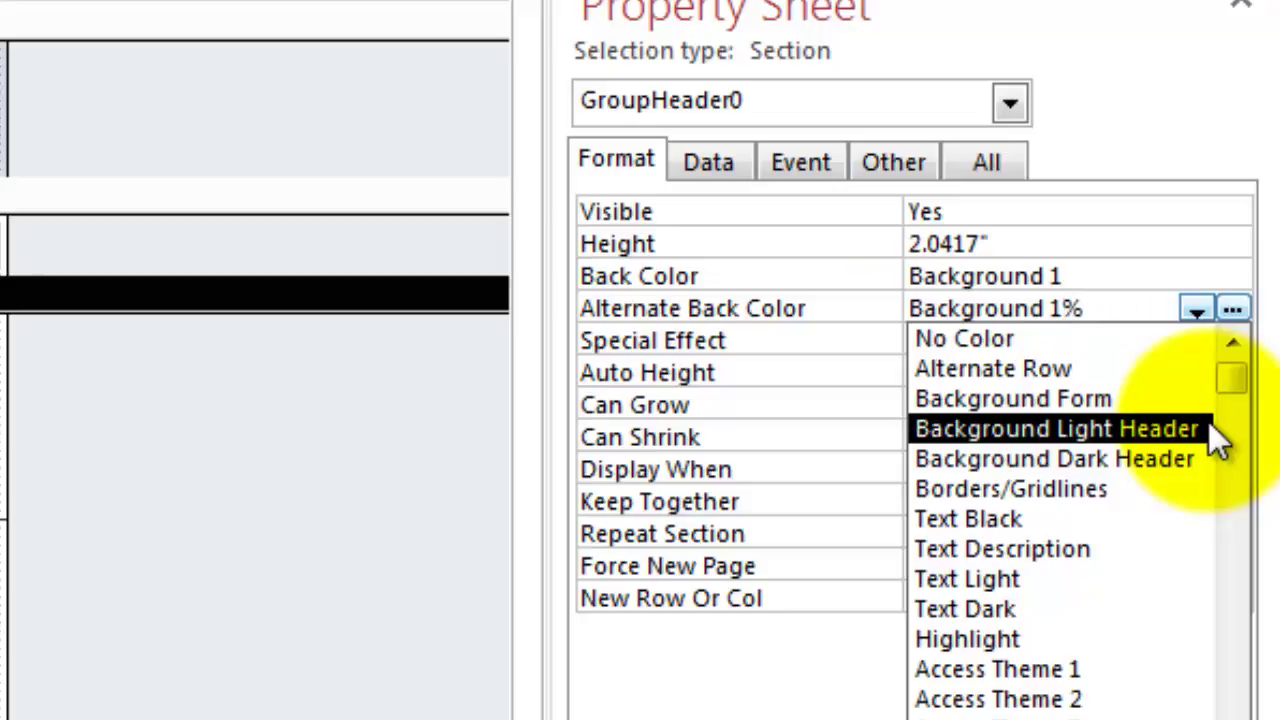
{"action": "key", "text": "Delete"}
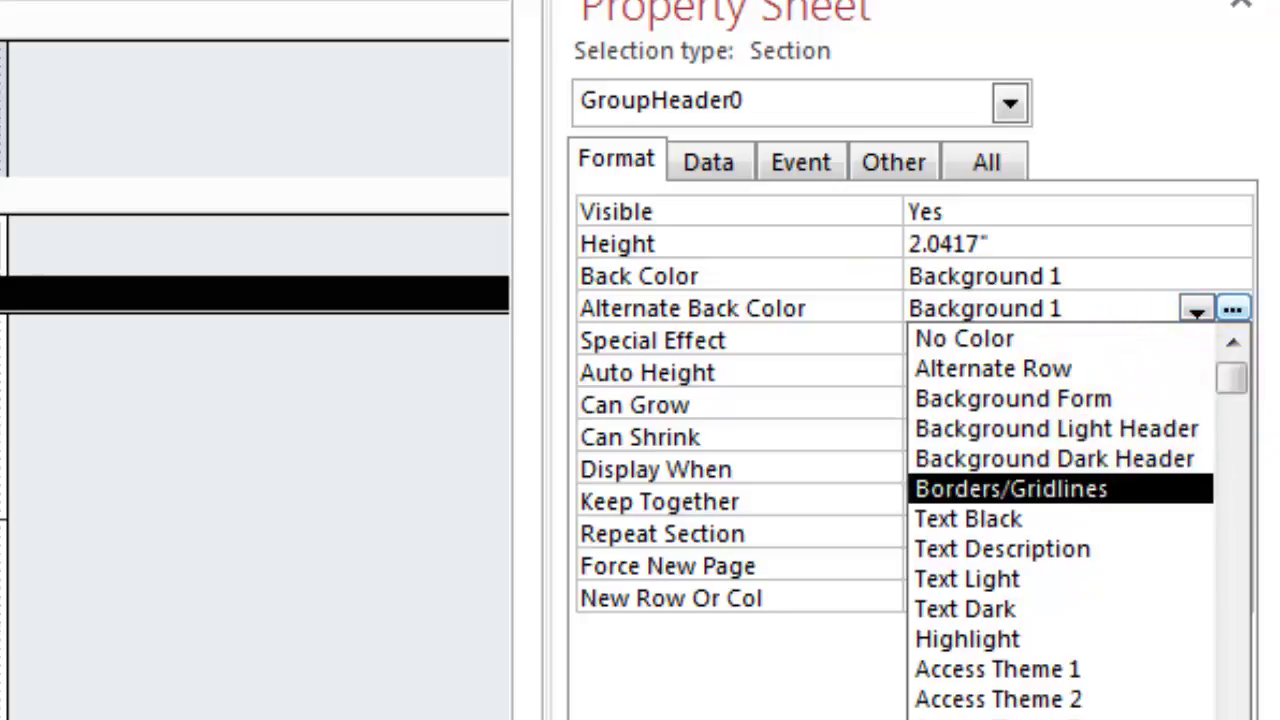
{"action": "key", "text": "Escape"}
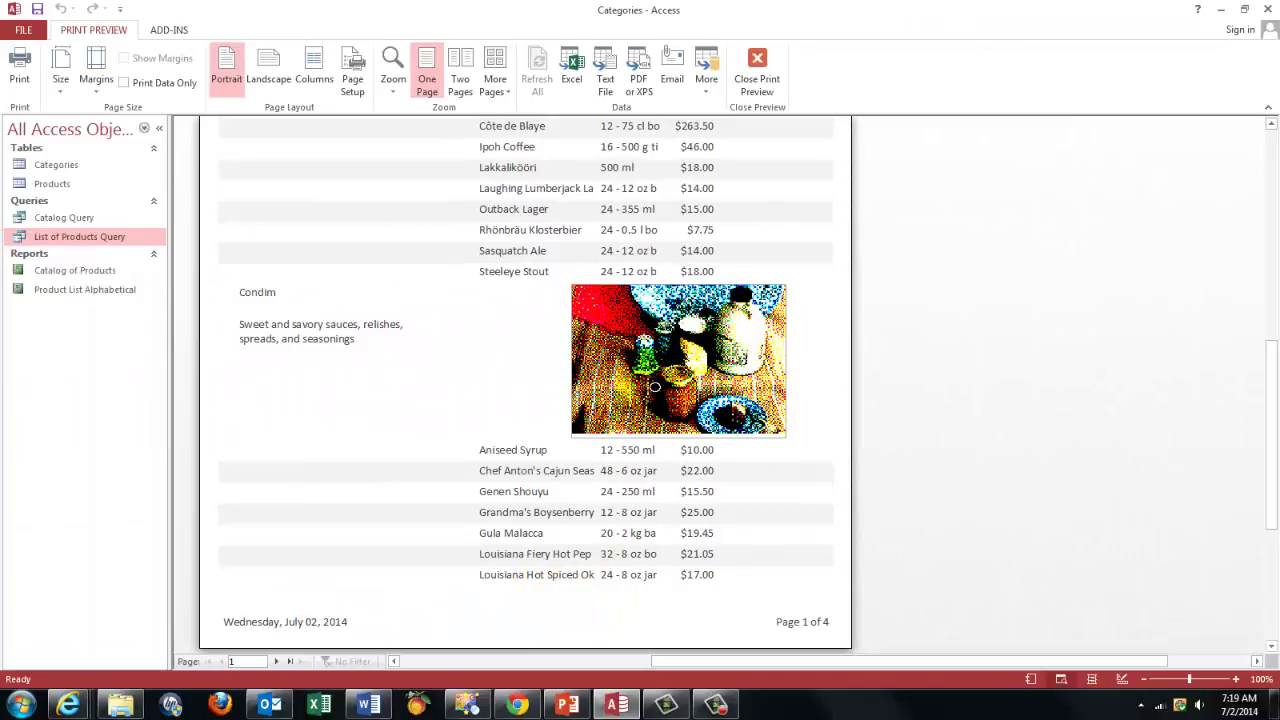
{"action": "scroll", "coordinate": [654, 386], "scroll_direction": "up", "scroll_amount": 5}
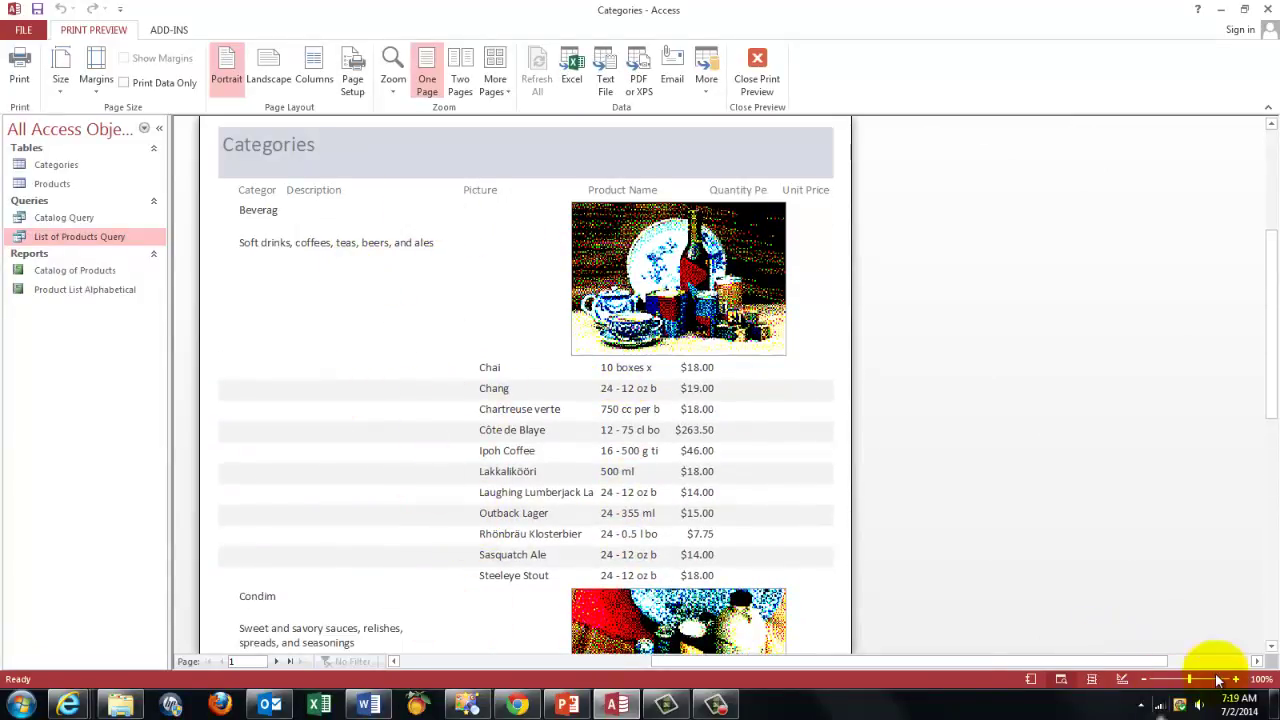
Set the Detail section's Alternate Back Color to Background 1 and review the product rows in print preview.
{"action": "left_click", "coordinate": [1123, 680]}
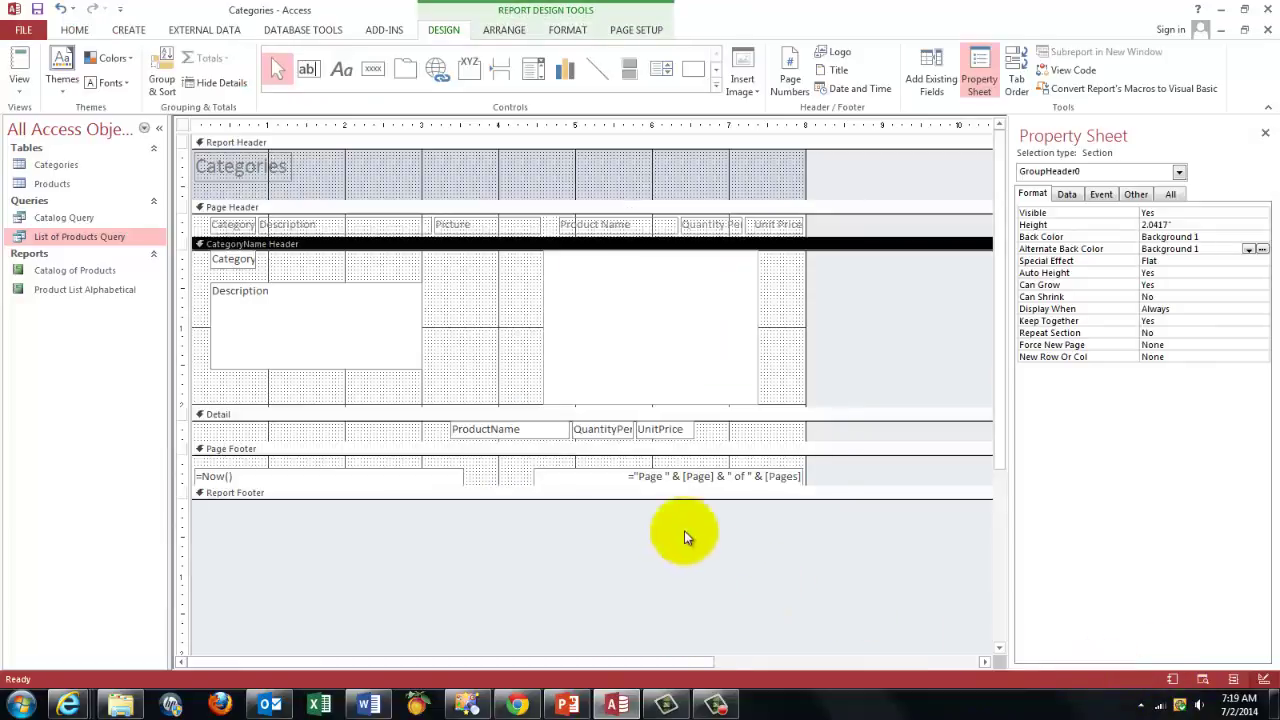
{"action": "left_click", "coordinate": [361, 414]}
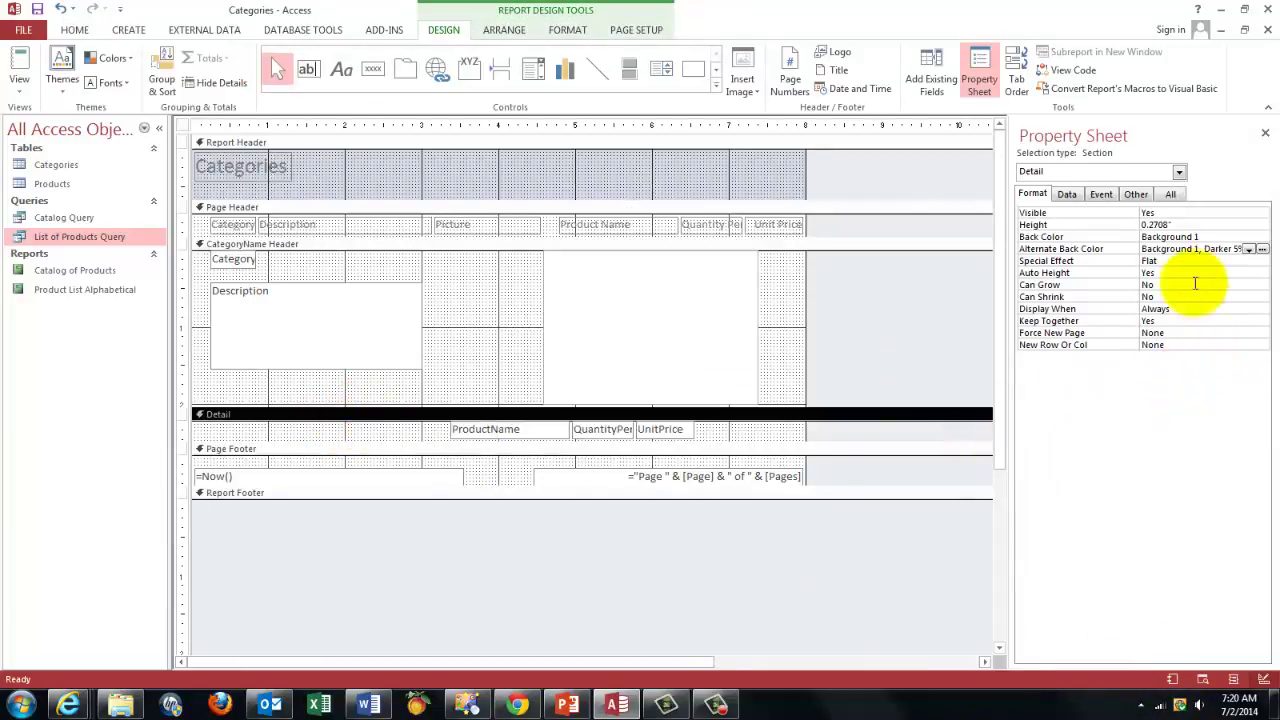
{"action": "left_click", "coordinate": [1199, 250]}
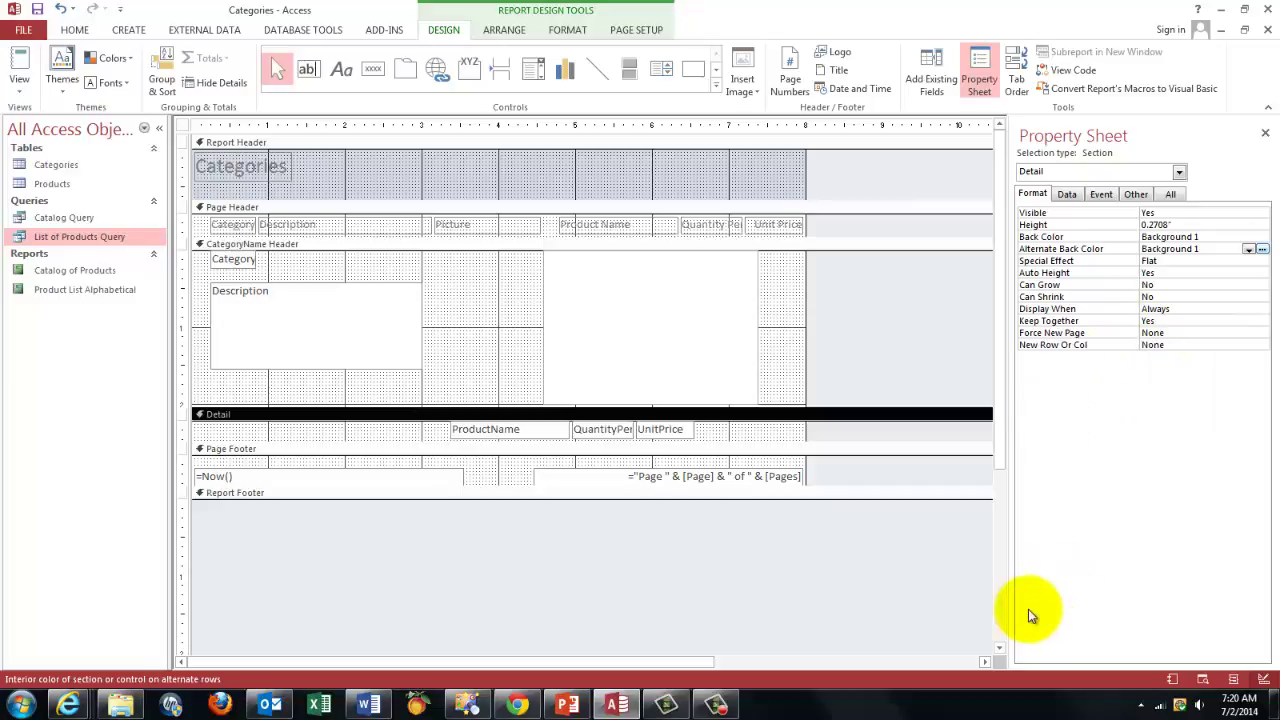
{"action": "left_click", "coordinate": [1201, 679]}
{"action": "scroll", "coordinate": [1062, 588], "scroll_direction": "down", "scroll_amount": 2}
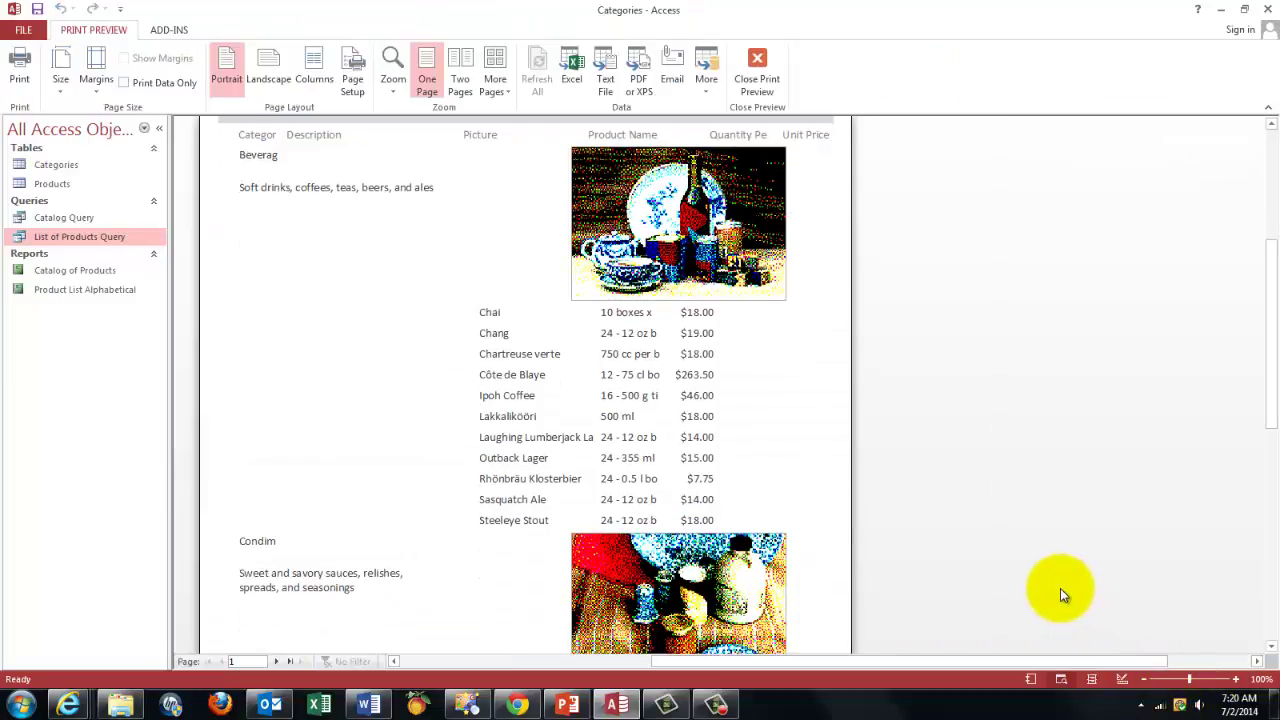
{"action": "scroll", "coordinate": [1060, 593], "scroll_direction": "down", "scroll_amount": 3}
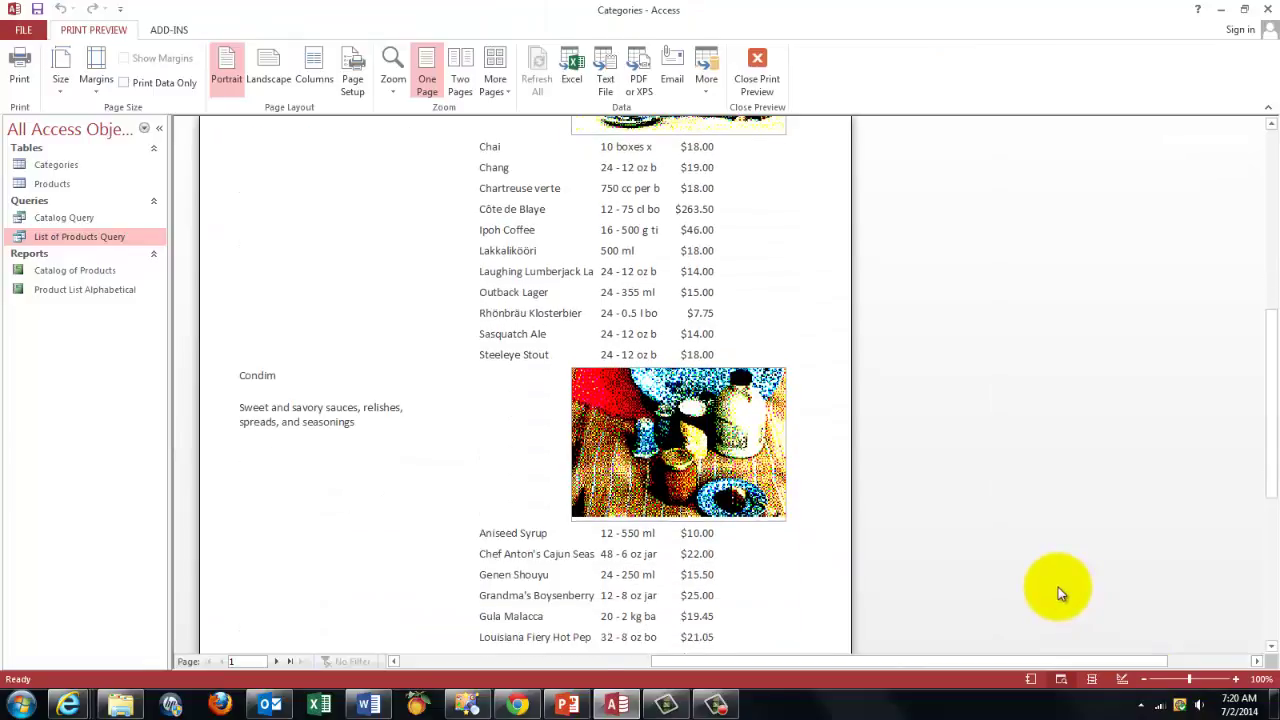
{"action": "scroll", "coordinate": [1057, 585], "scroll_direction": "up", "scroll_amount": 5}
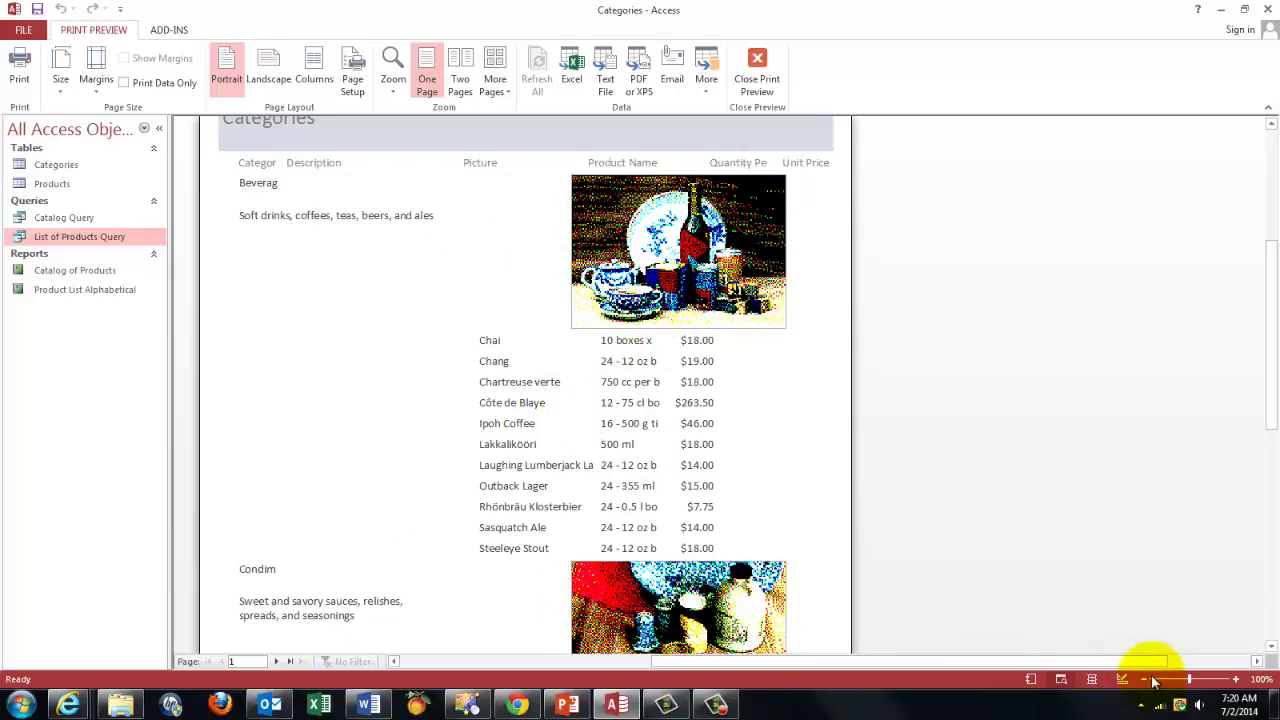
Set the CategoryName Header section's Force New Page property to Before Section.
{"action": "left_click", "coordinate": [1121, 679]}
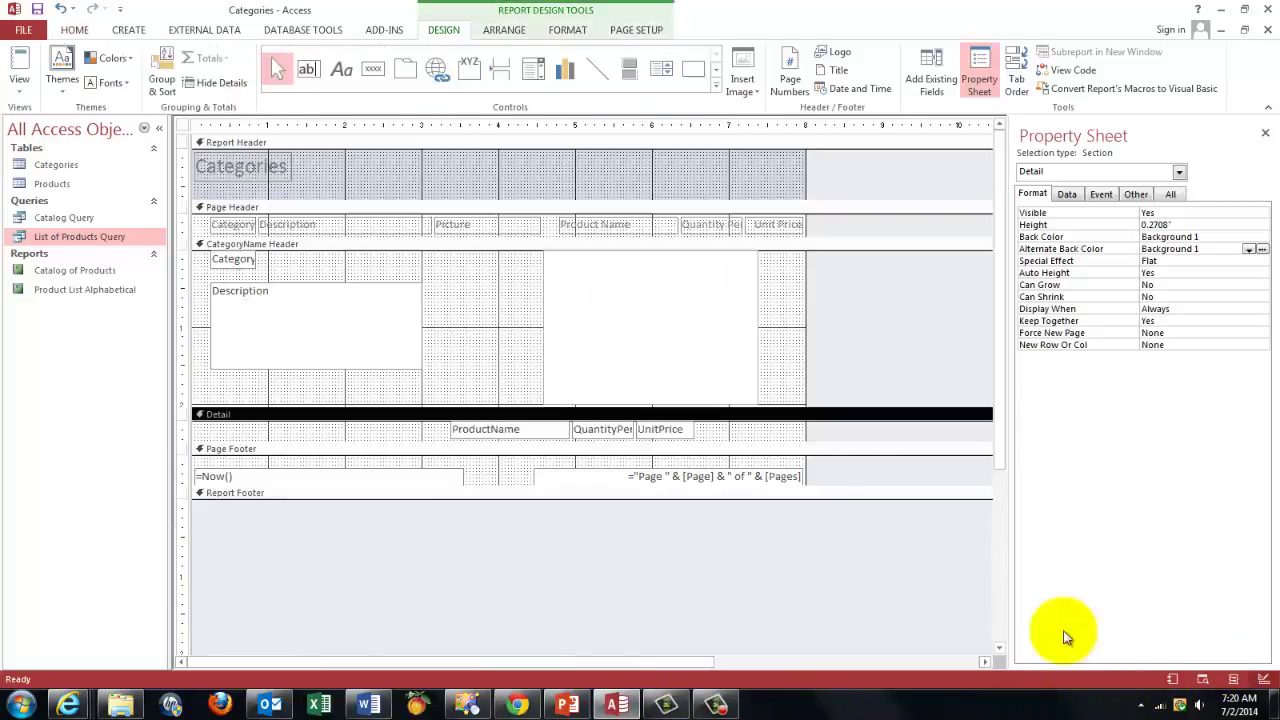
{"action": "left_click", "coordinate": [364, 243]}
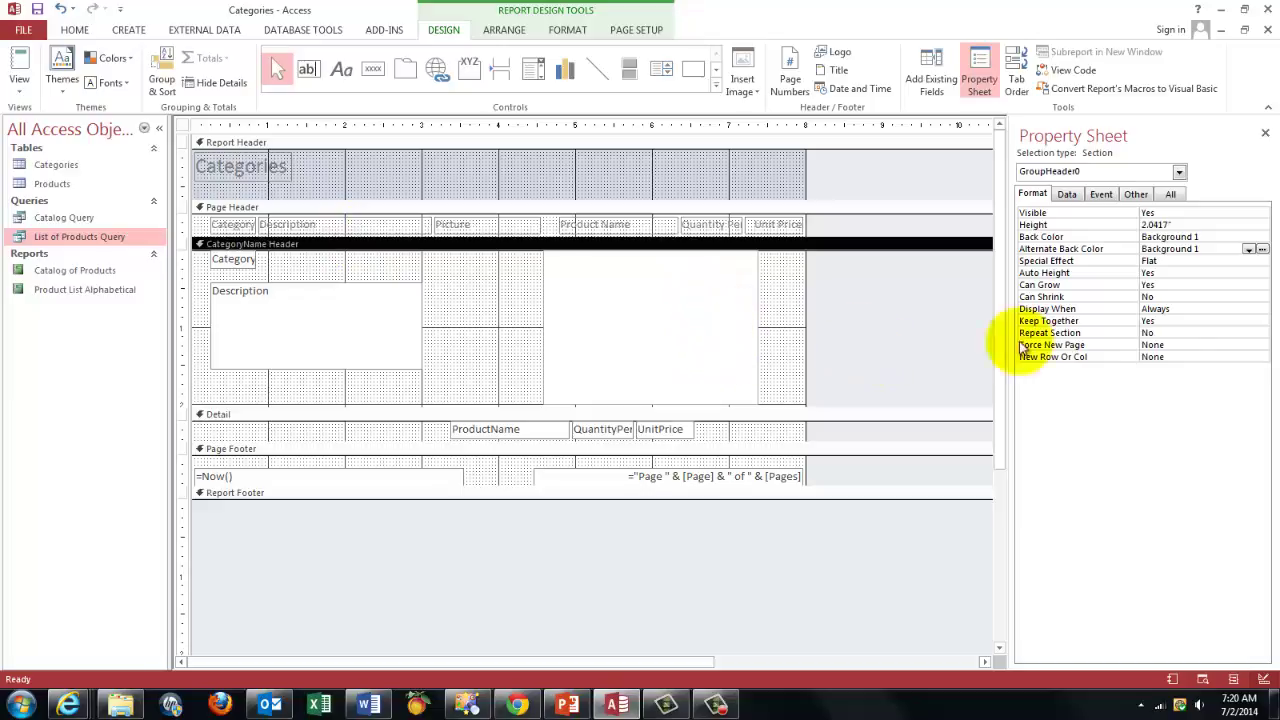
{"action": "left_click", "coordinate": [1176, 344]}
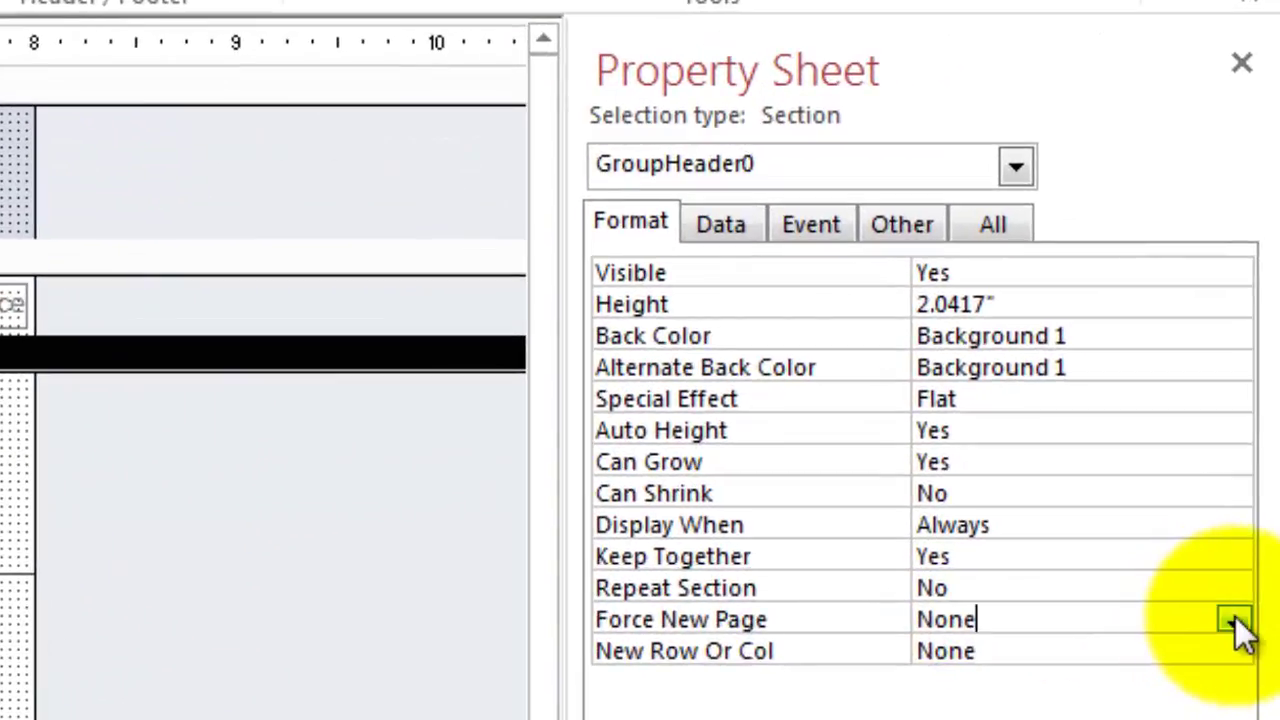
{"action": "left_click", "coordinate": [1246, 501]}
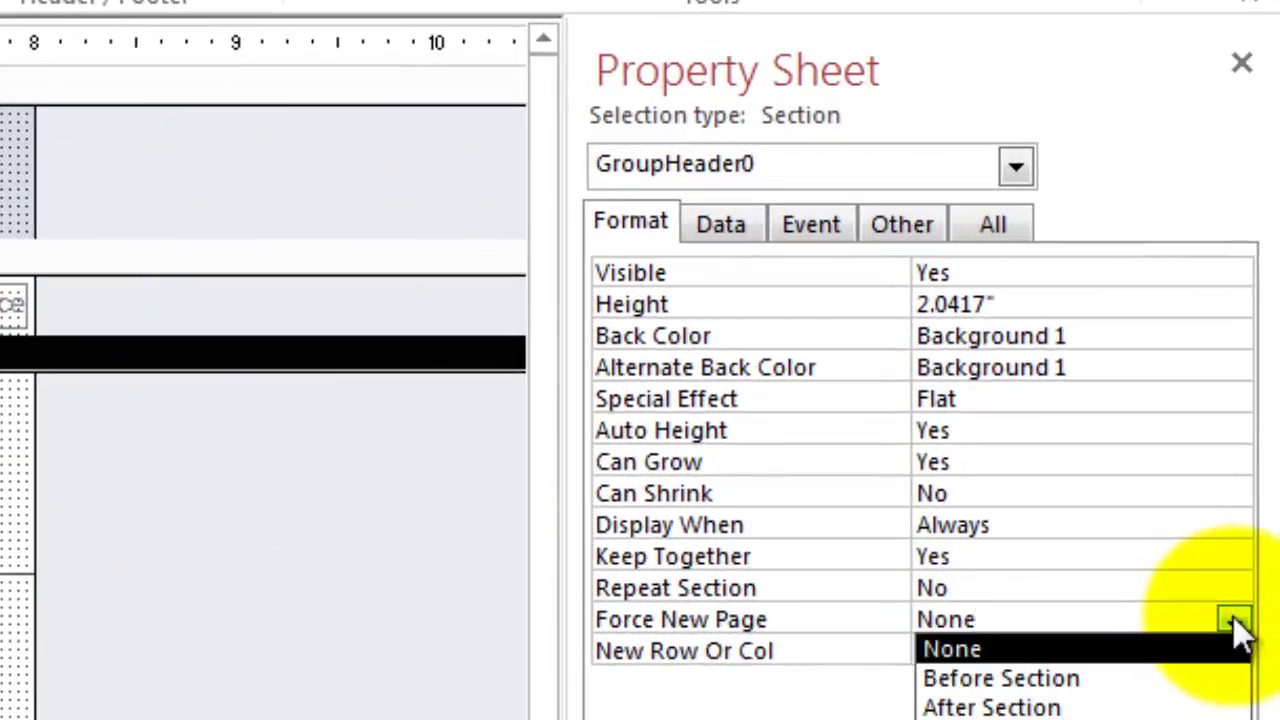
{"action": "left_click", "coordinate": [1014, 678]}
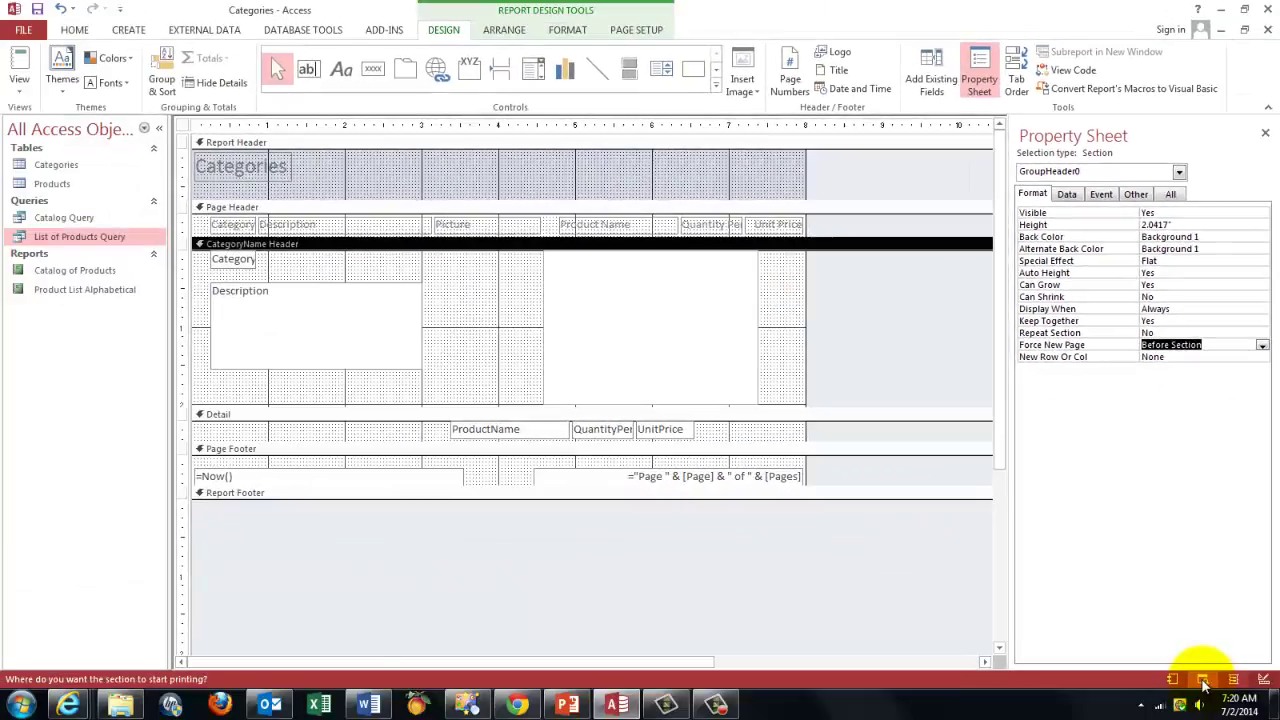
Preview the report four pages at a time to check the page break before each category.
{"action": "left_click", "coordinate": [1222, 680]}
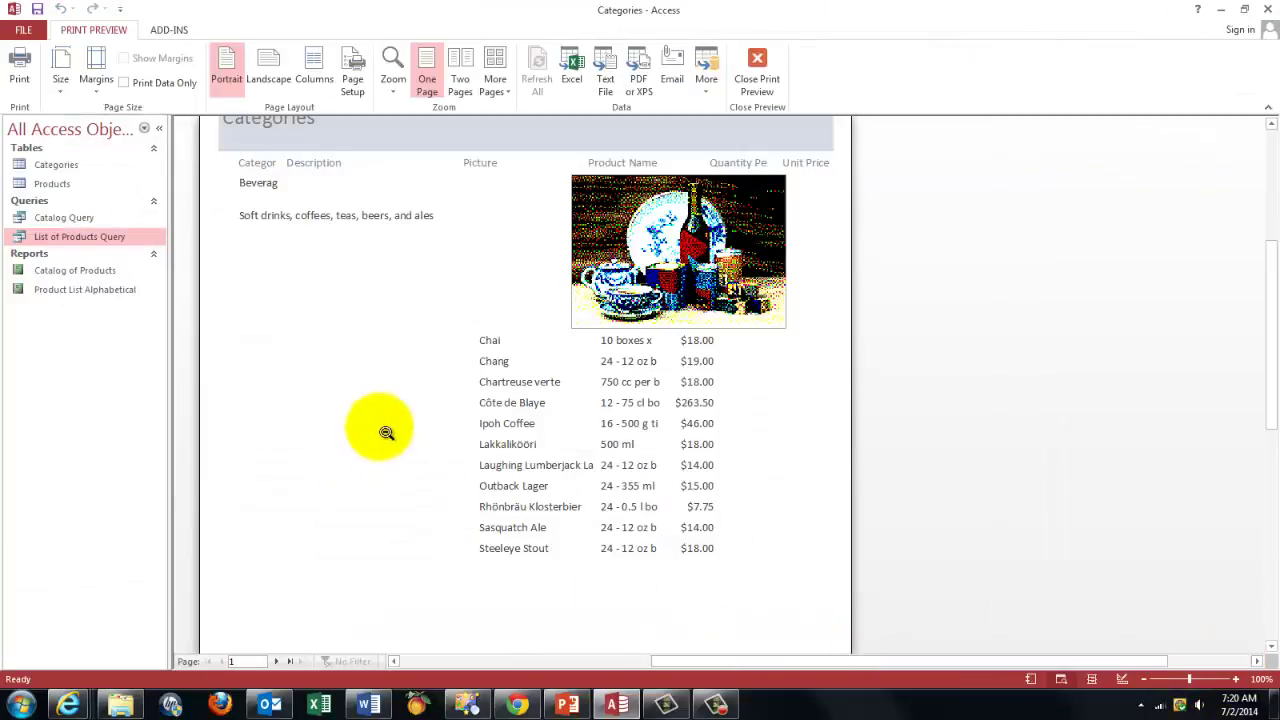
{"action": "left_click", "coordinate": [494, 88]}
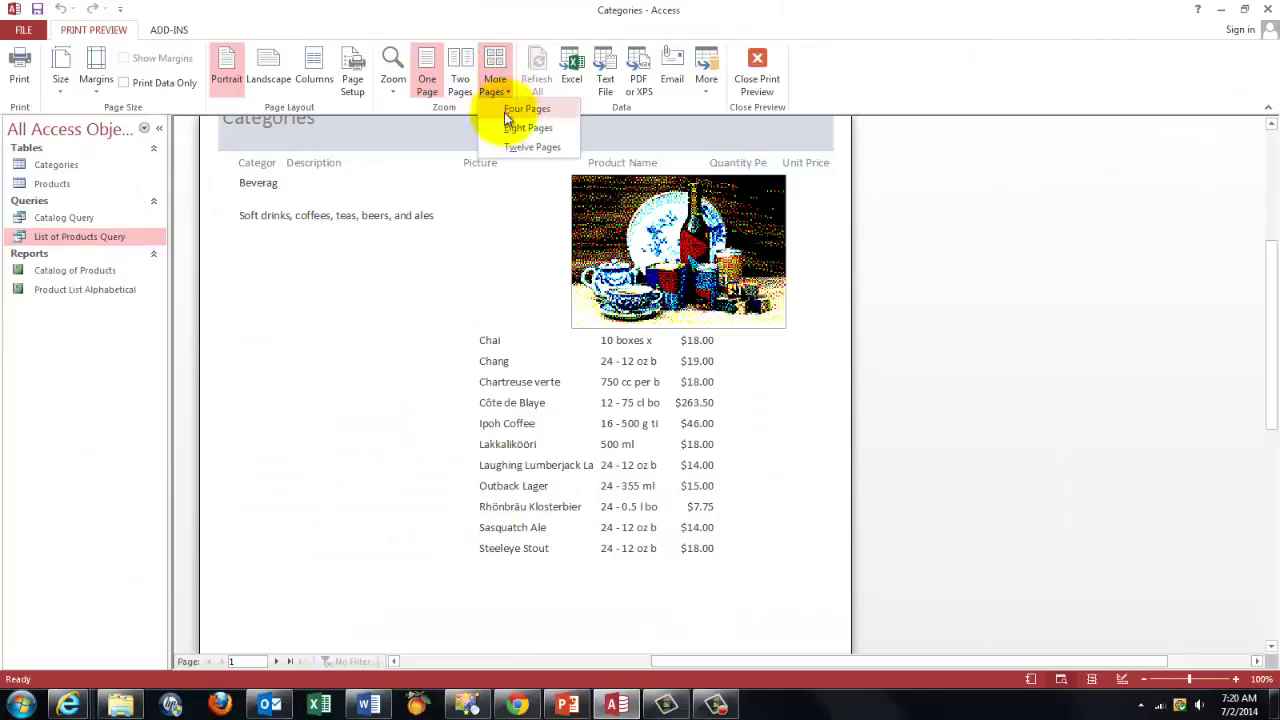
{"action": "left_click", "coordinate": [521, 112]}
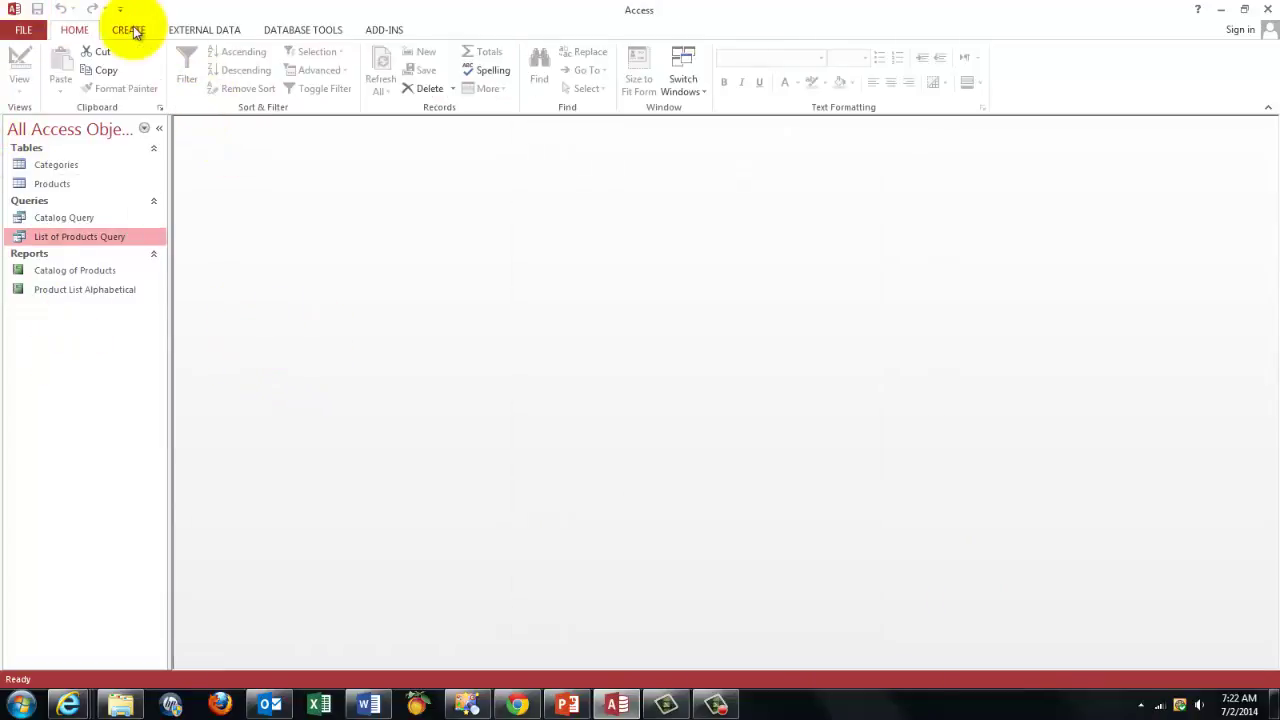
Start a wizard report from List of Products Query with all its fields, viewed by Products and without grouping levels.
{"action": "left_click", "coordinate": [130, 31]}
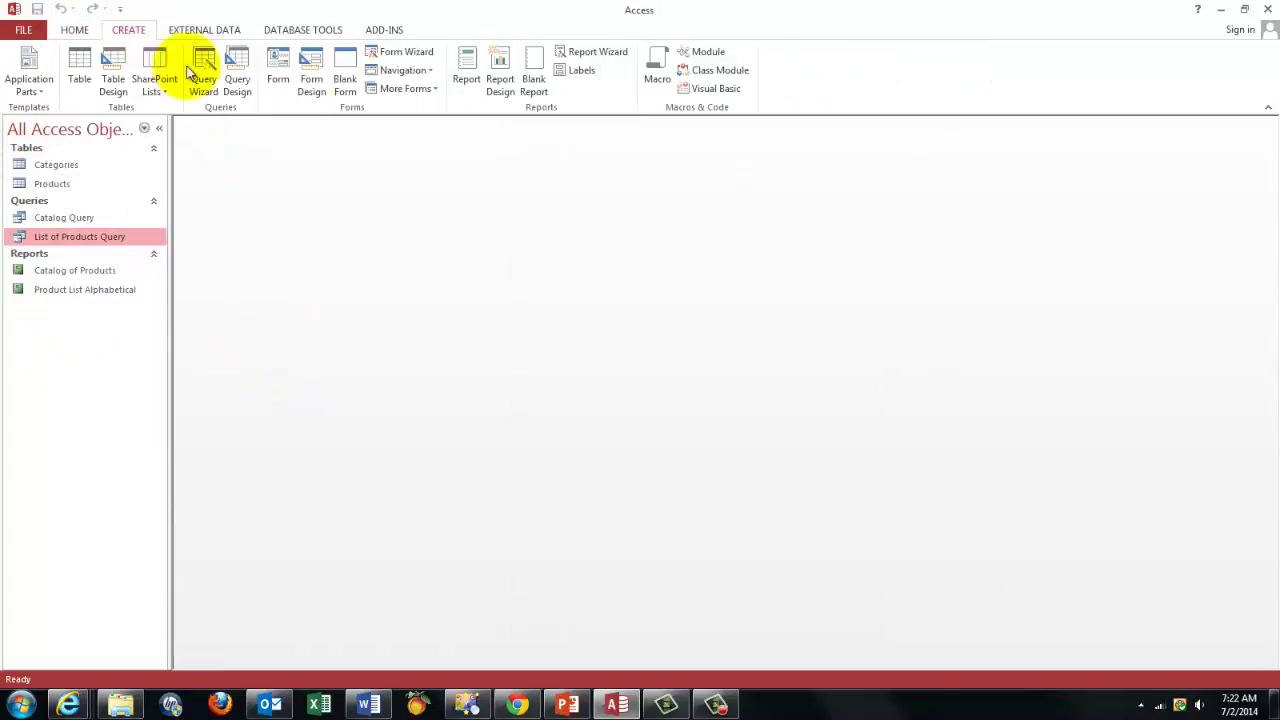
{"action": "left_click", "coordinate": [600, 53]}
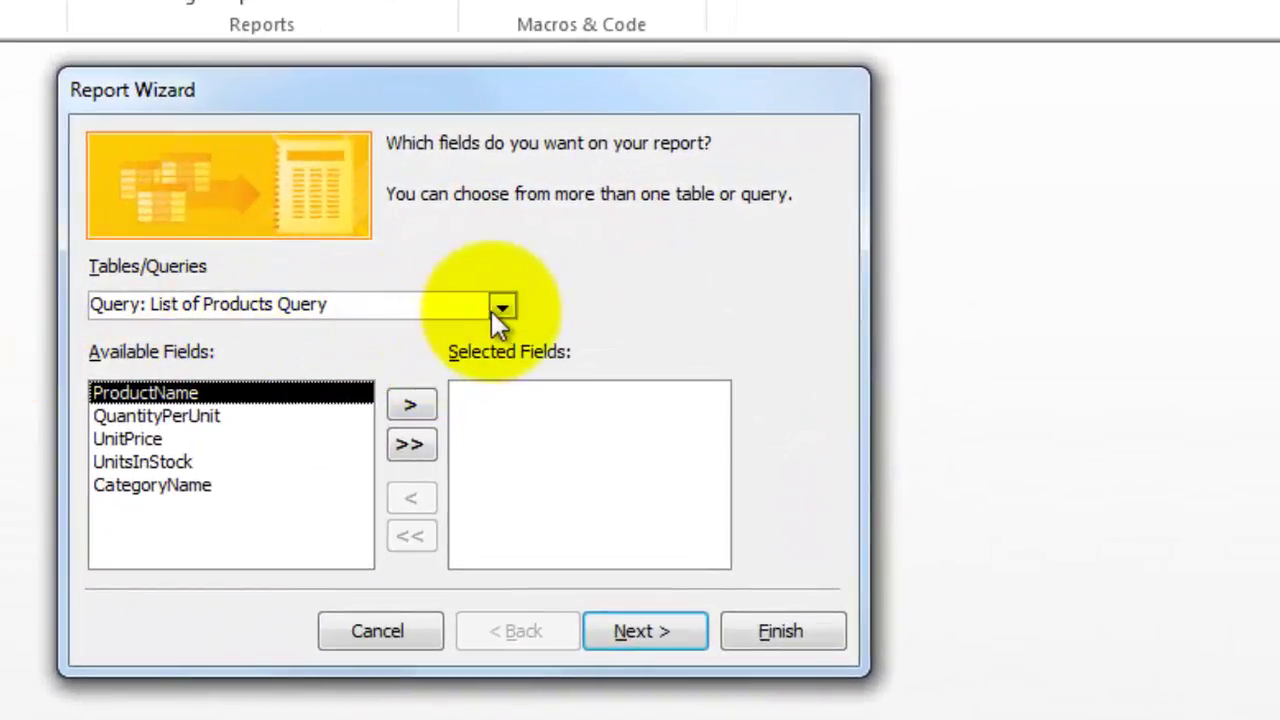
{"action": "left_click", "coordinate": [410, 452]}
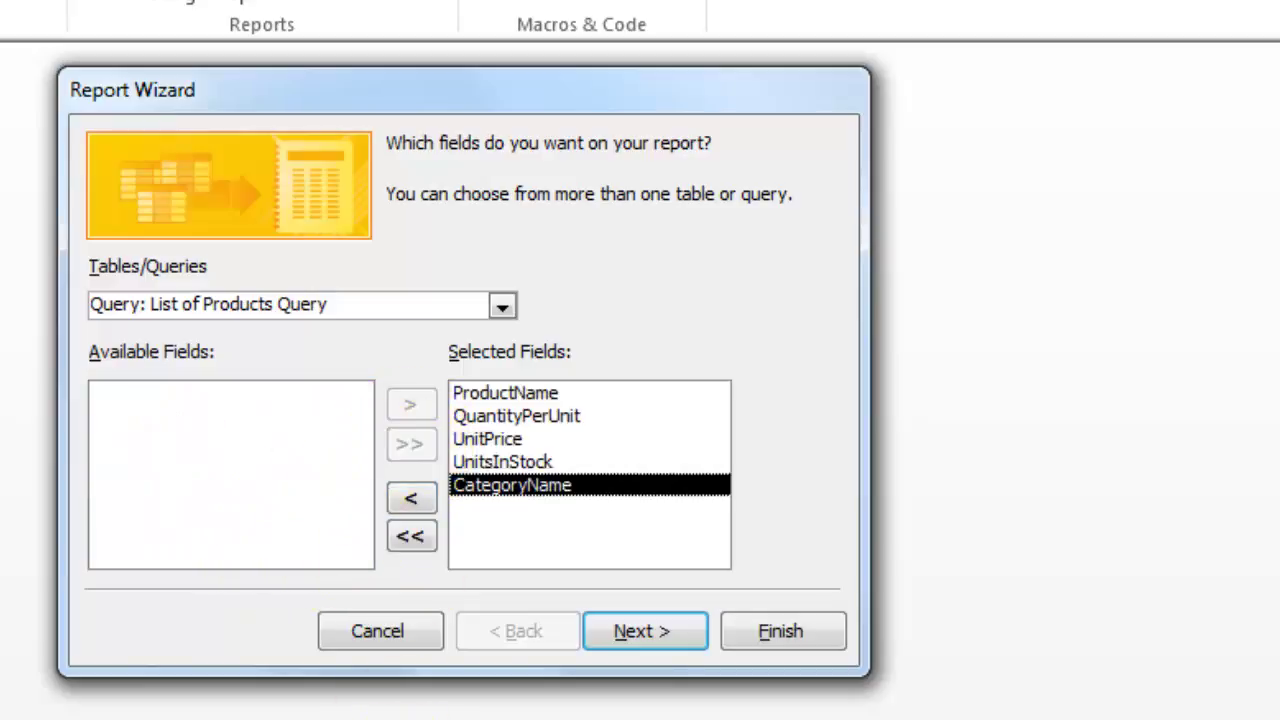
{"action": "left_click", "coordinate": [659, 633]}
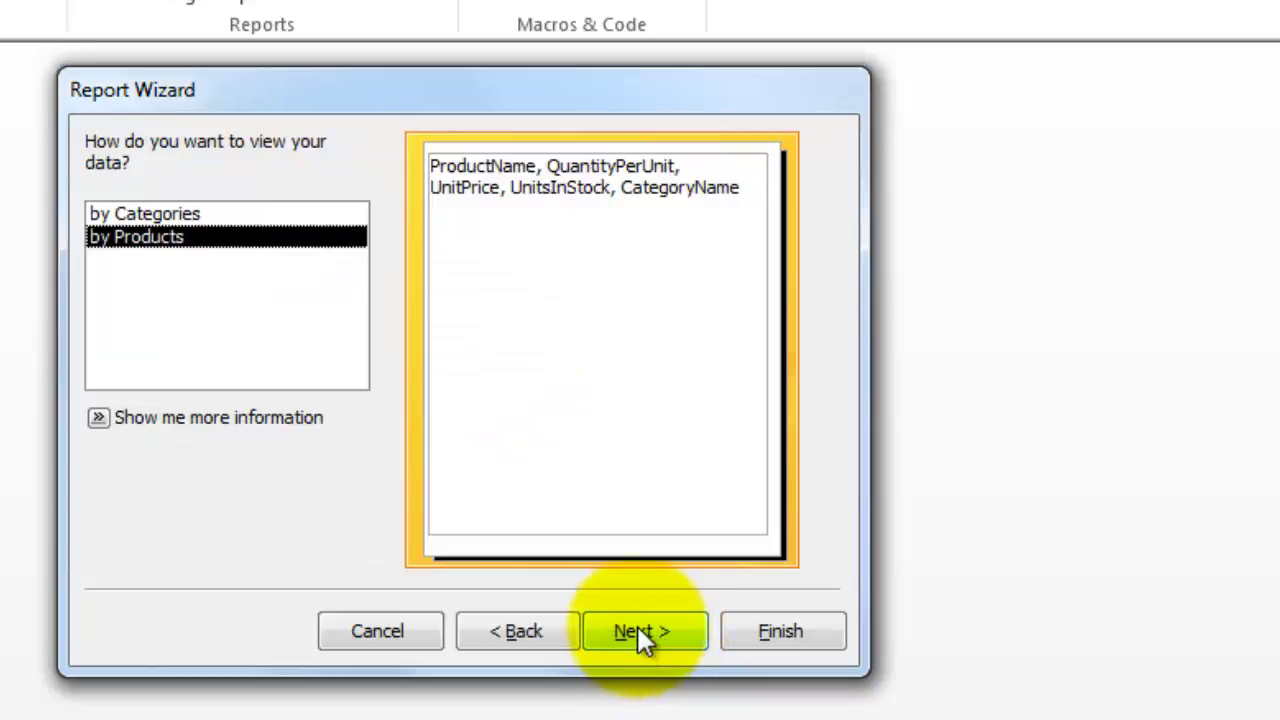
{"action": "left_click", "coordinate": [639, 628]}
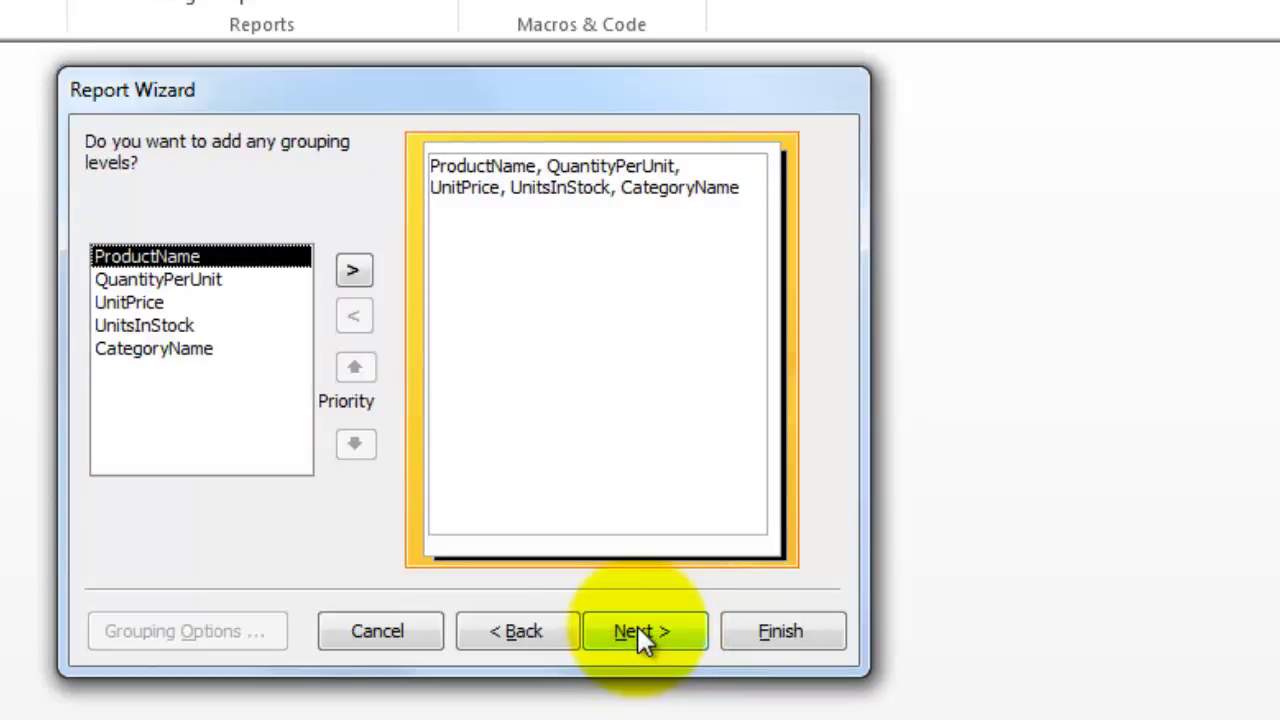
{"action": "left_click", "coordinate": [638, 632]}
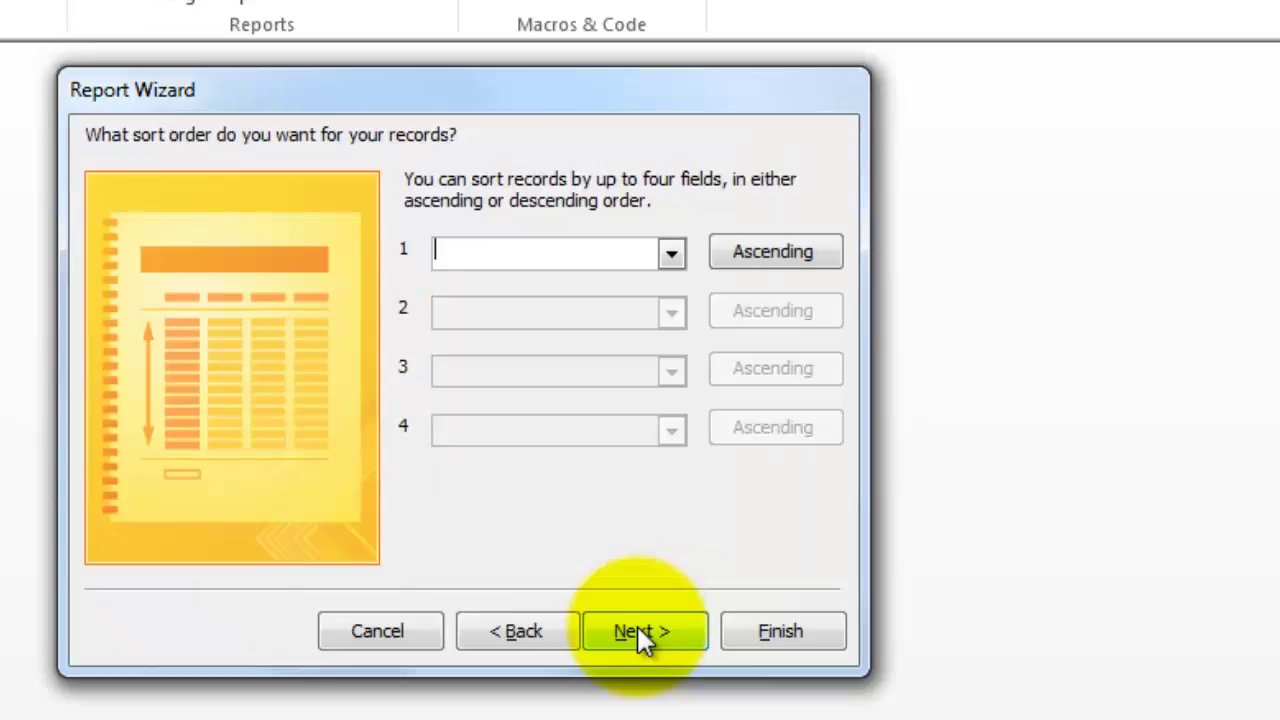
Sort the report by ProductName ascending, keep the tabular portrait layout and the title Products, and finish with a preview.
{"action": "left_click", "coordinate": [675, 255]}
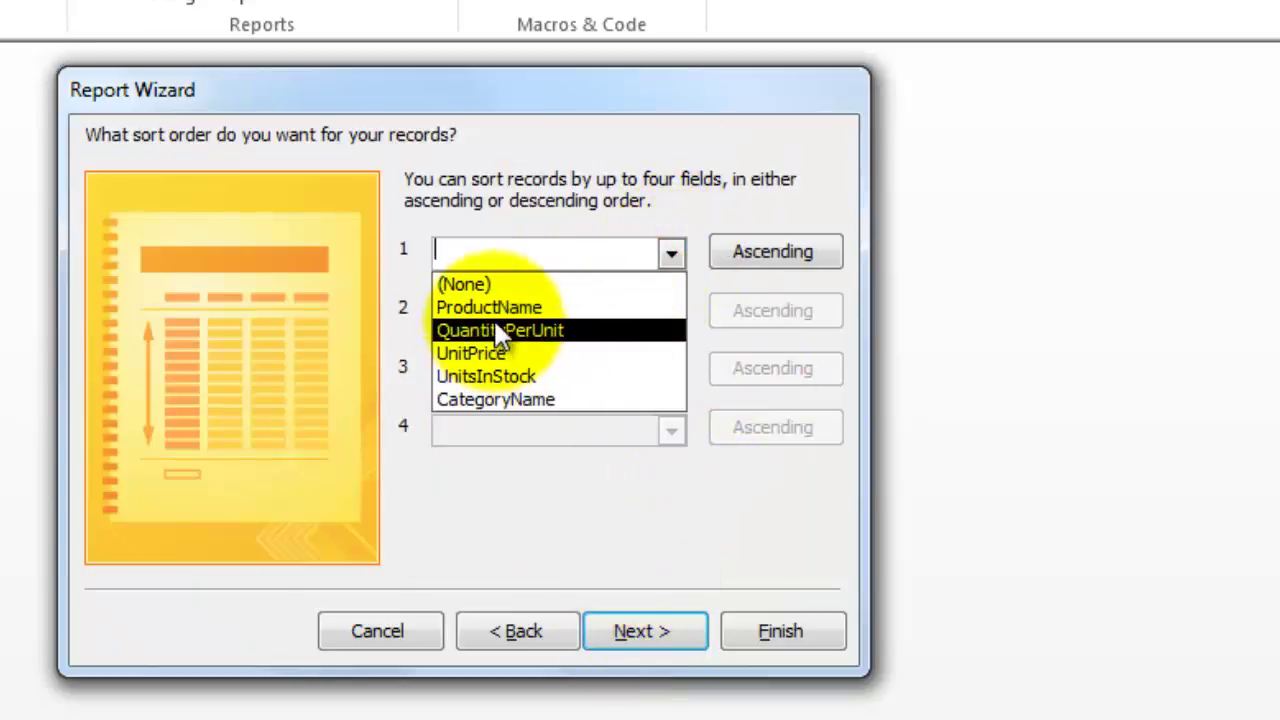
{"action": "left_click", "coordinate": [590, 307]}
{"action": "left_click", "coordinate": [634, 628]}
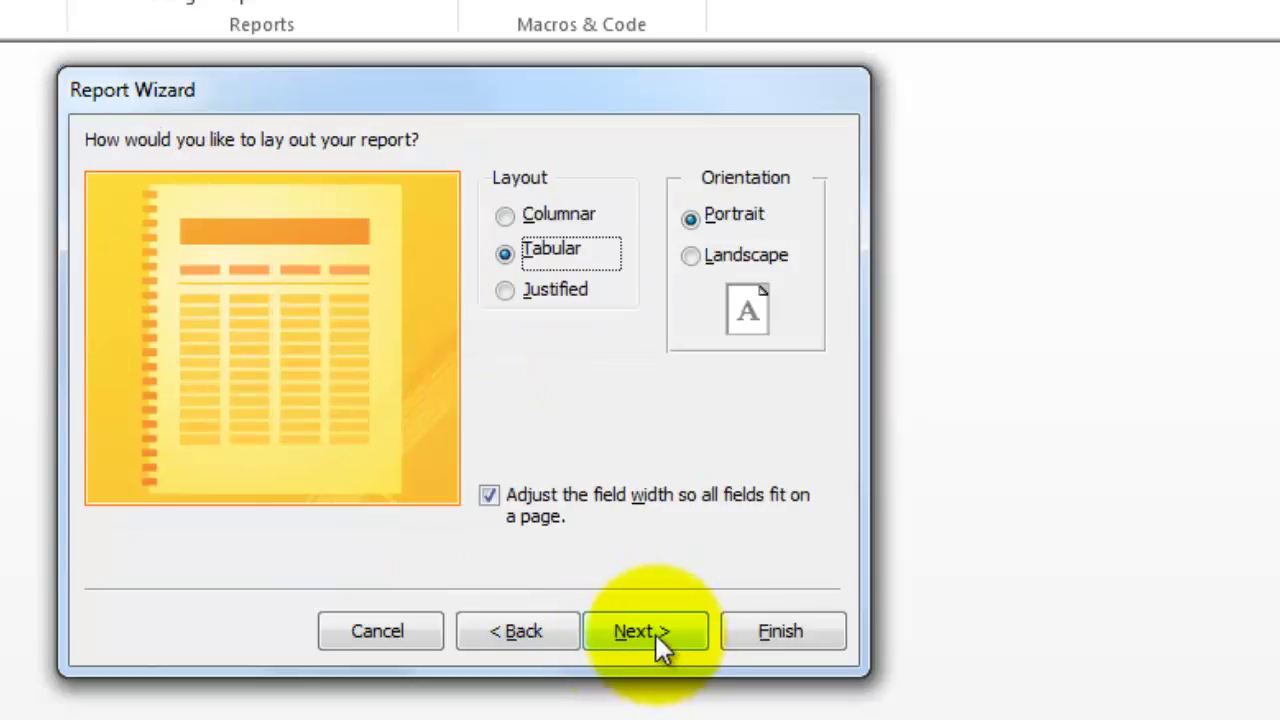
{"action": "left_click", "coordinate": [655, 634]}
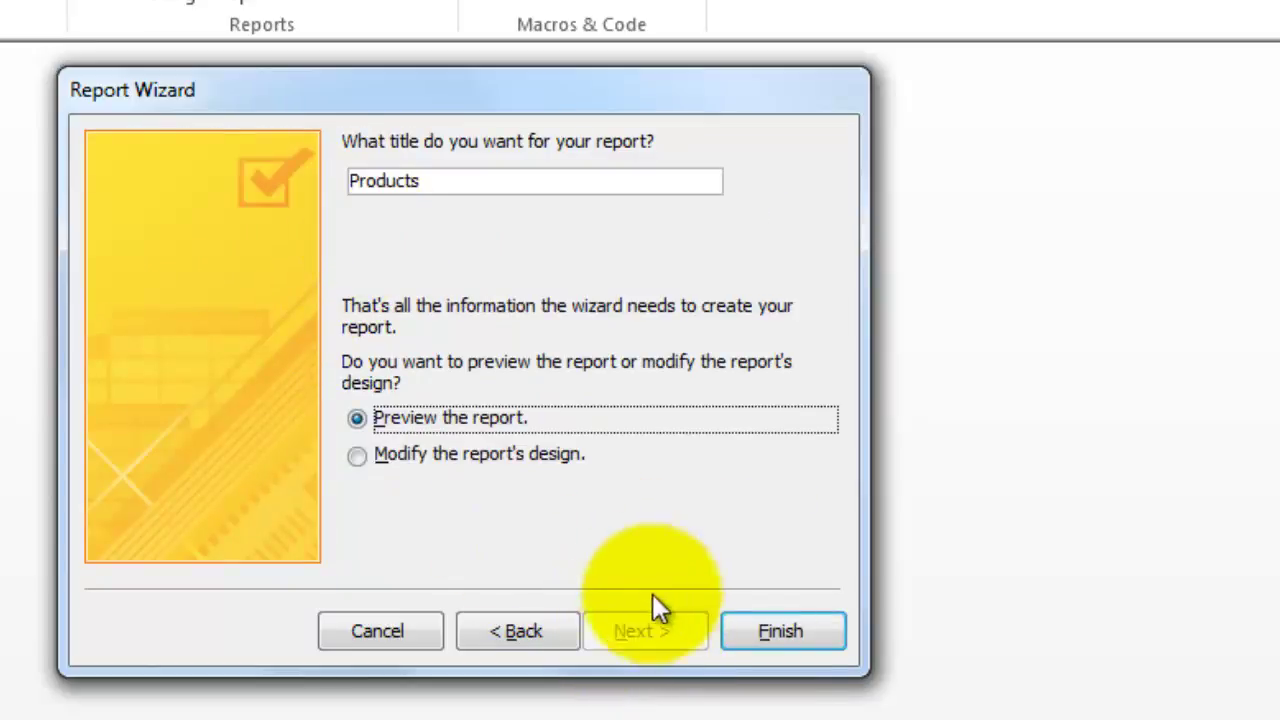
{"action": "left_click", "coordinate": [794, 625]}
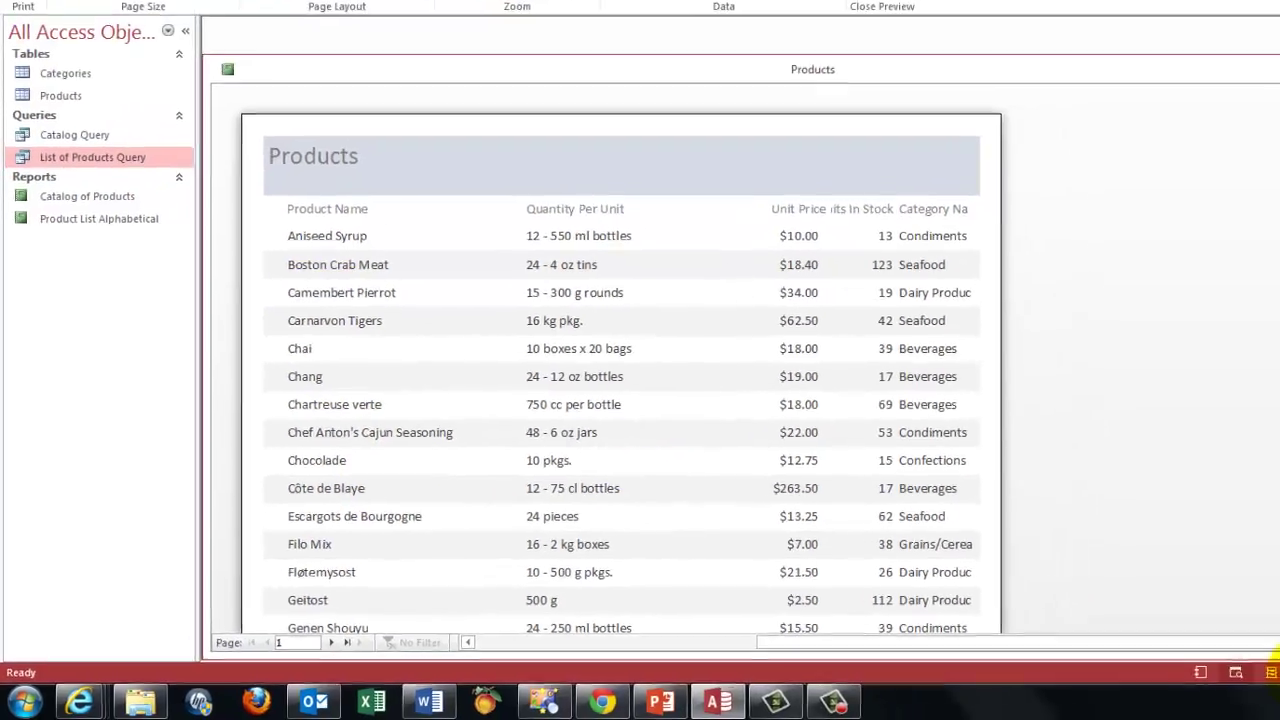
Open the Products report in Design View and add a group on ProductName with its own header section.
{"action": "left_click", "coordinate": [1271, 672]}
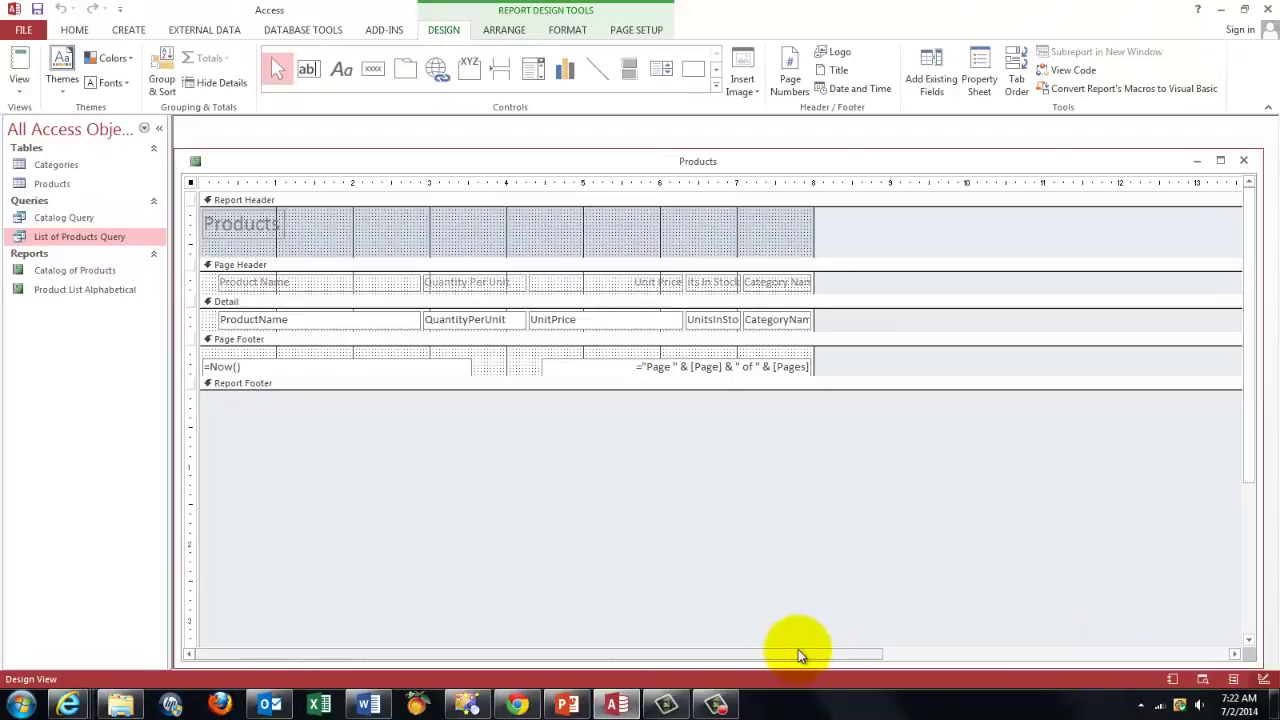
{"action": "mouse_move", "coordinate": [712, 710]}
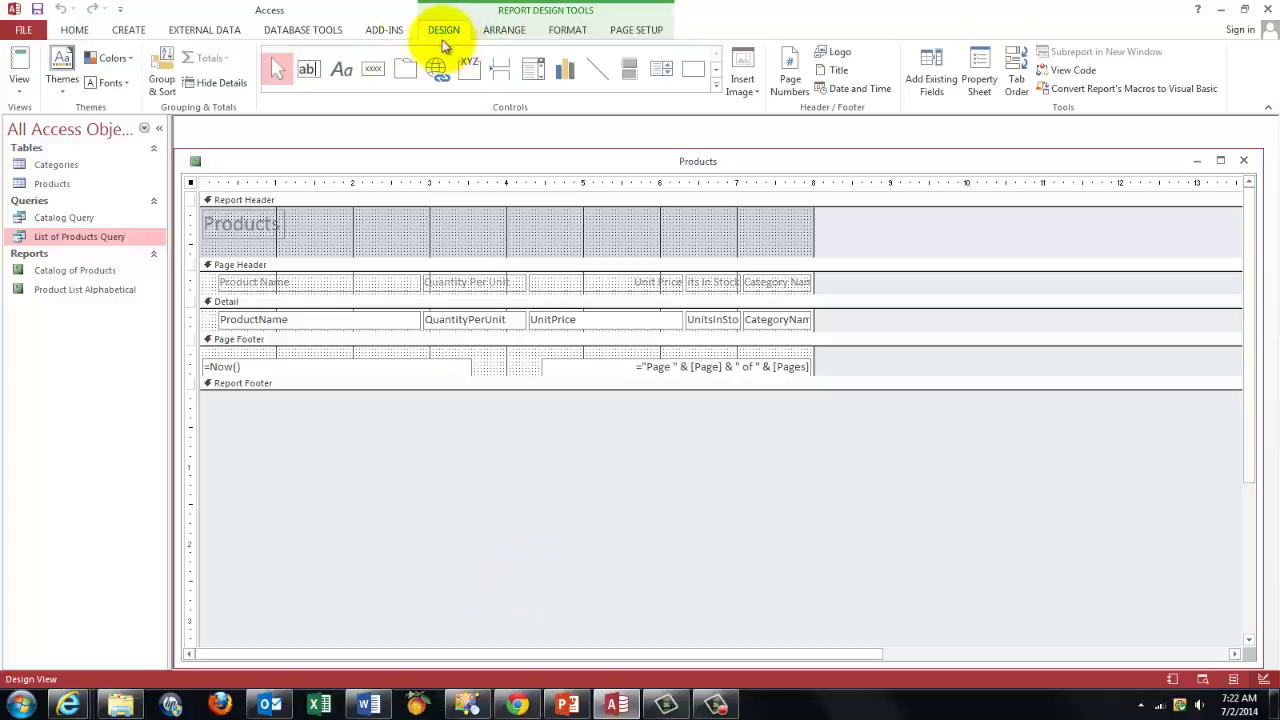
{"action": "left_click", "coordinate": [160, 70]}
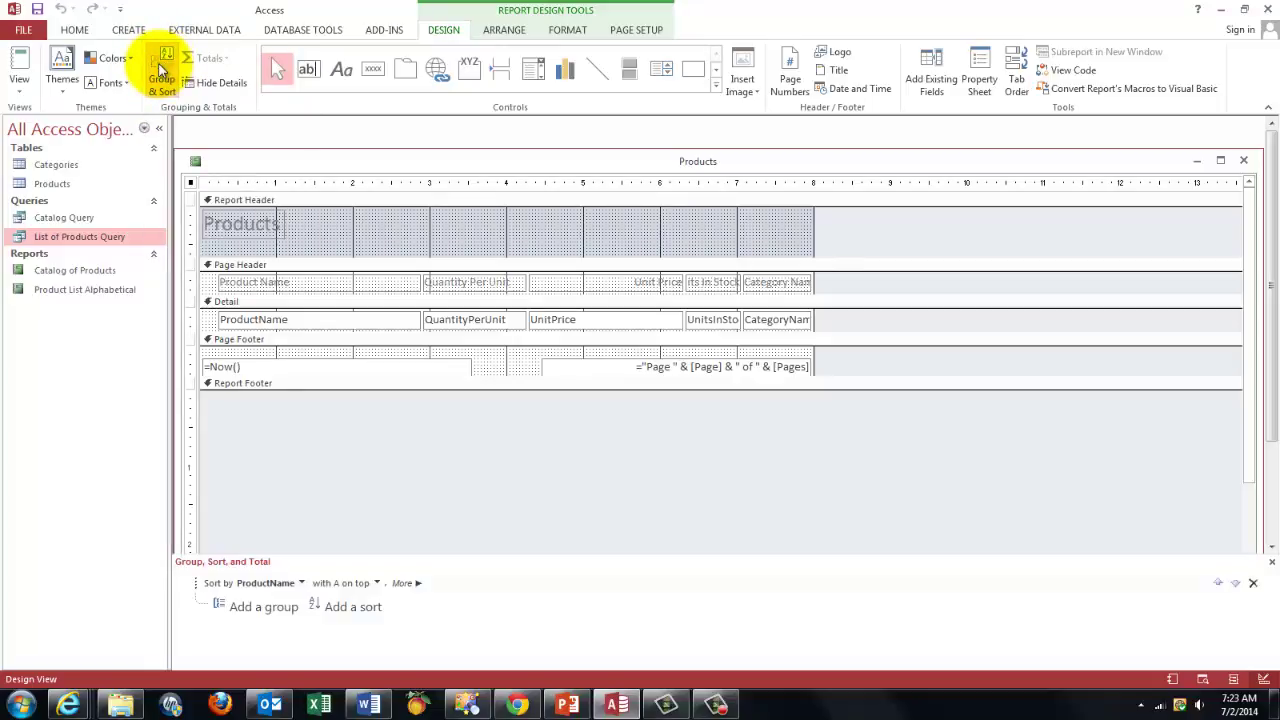
{"action": "left_click", "coordinate": [249, 613]}
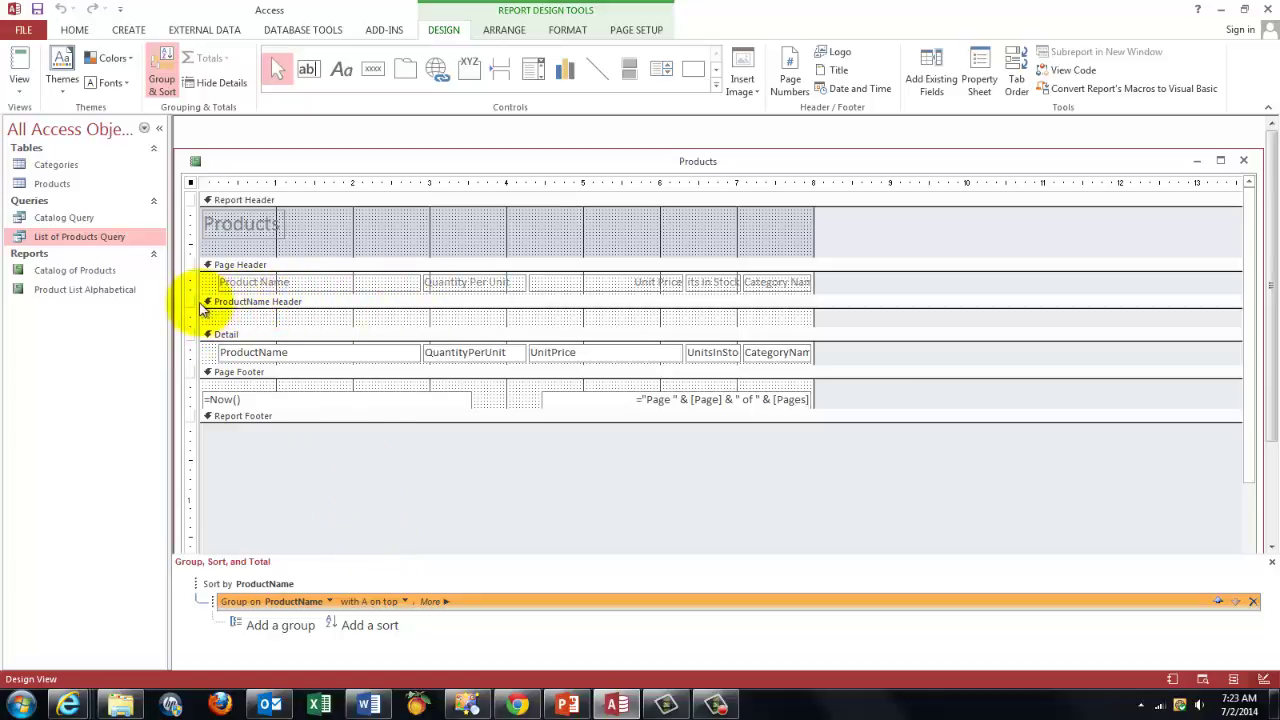
Copy the ProductName text box from Detail into the ProductName Header and change its expression to =Left([ProductName],1).
{"action": "left_click", "coordinate": [296, 358]}
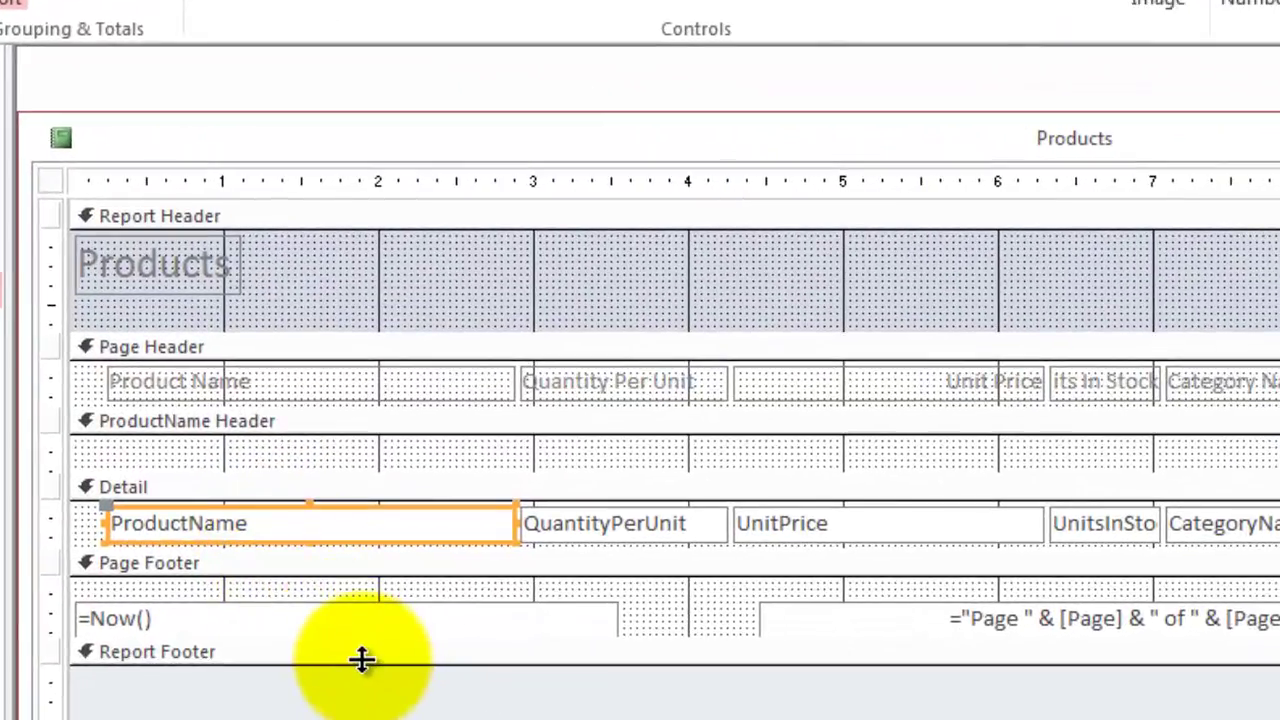
{"action": "left_click", "coordinate": [126, 446]}
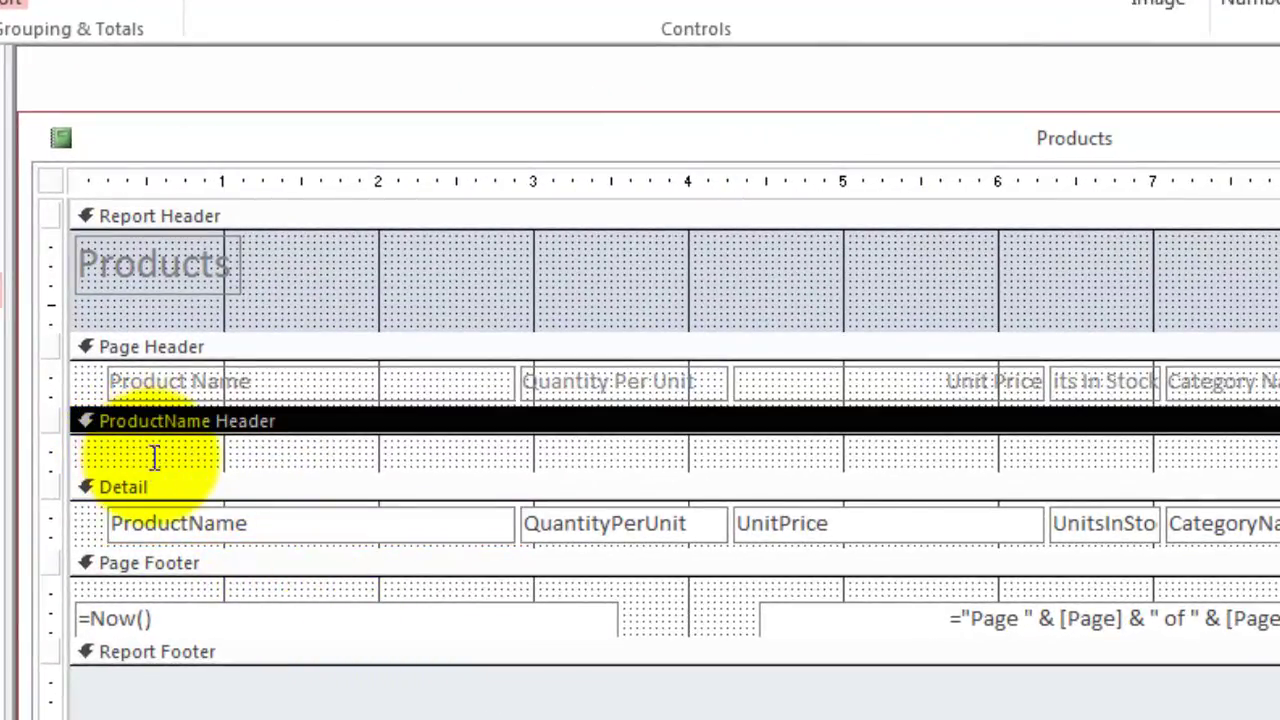
{"action": "key", "text": "ctrl+v"}
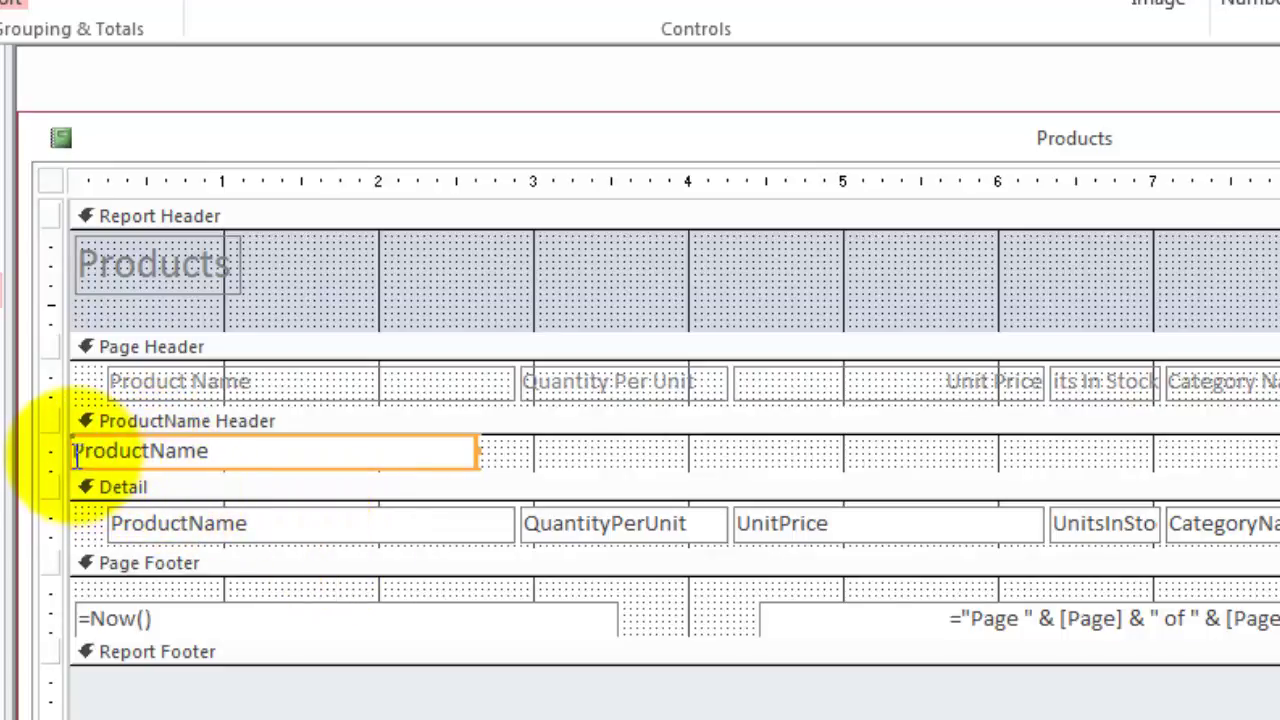
{"action": "left_click", "coordinate": [75, 458]}
{"action": "type", "text": "="}
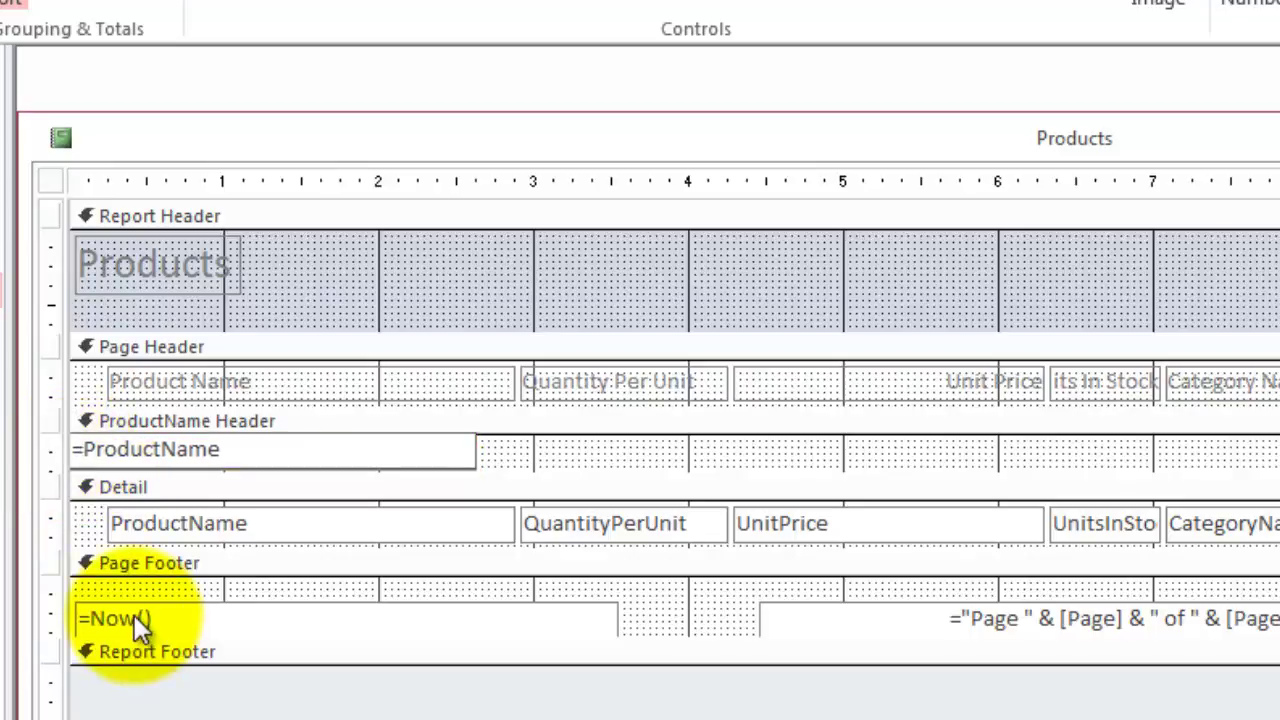
{"action": "type", "text": "left("}
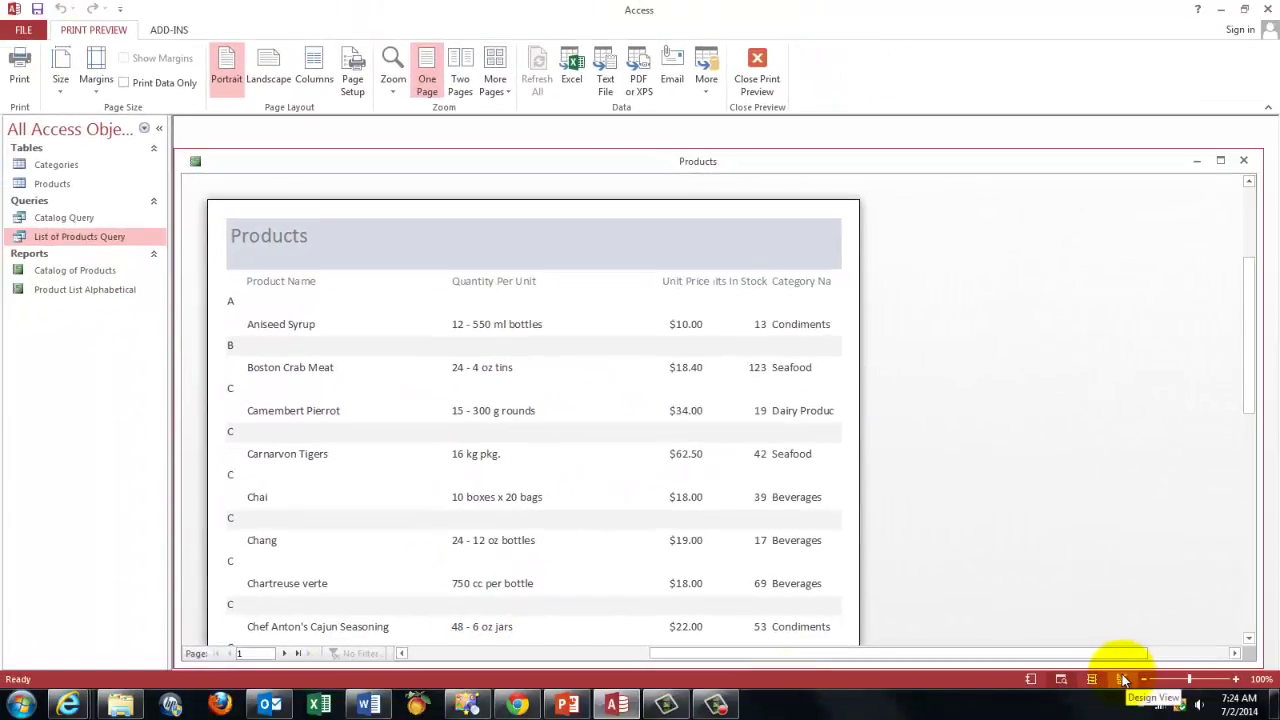
Set the ProductName group to group by first character and check the report in print preview.
{"action": "left_click", "coordinate": [1123, 680]}
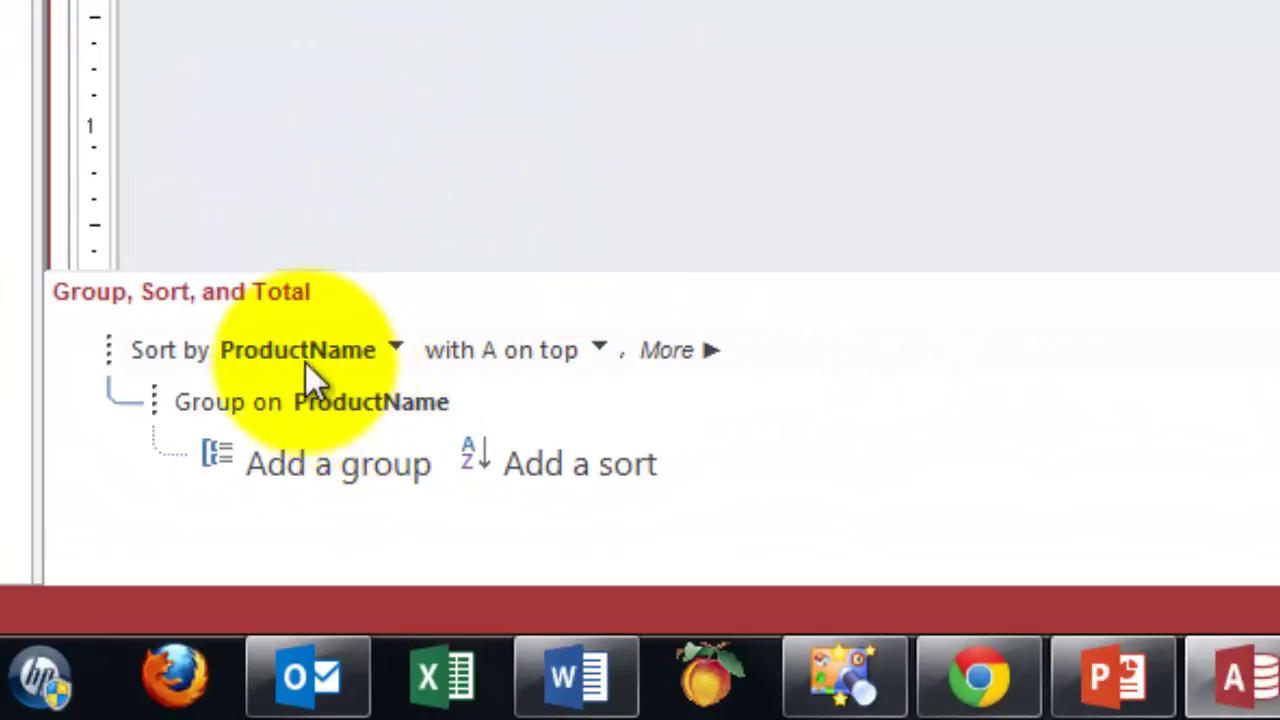
{"action": "left_click", "coordinate": [340, 410]}
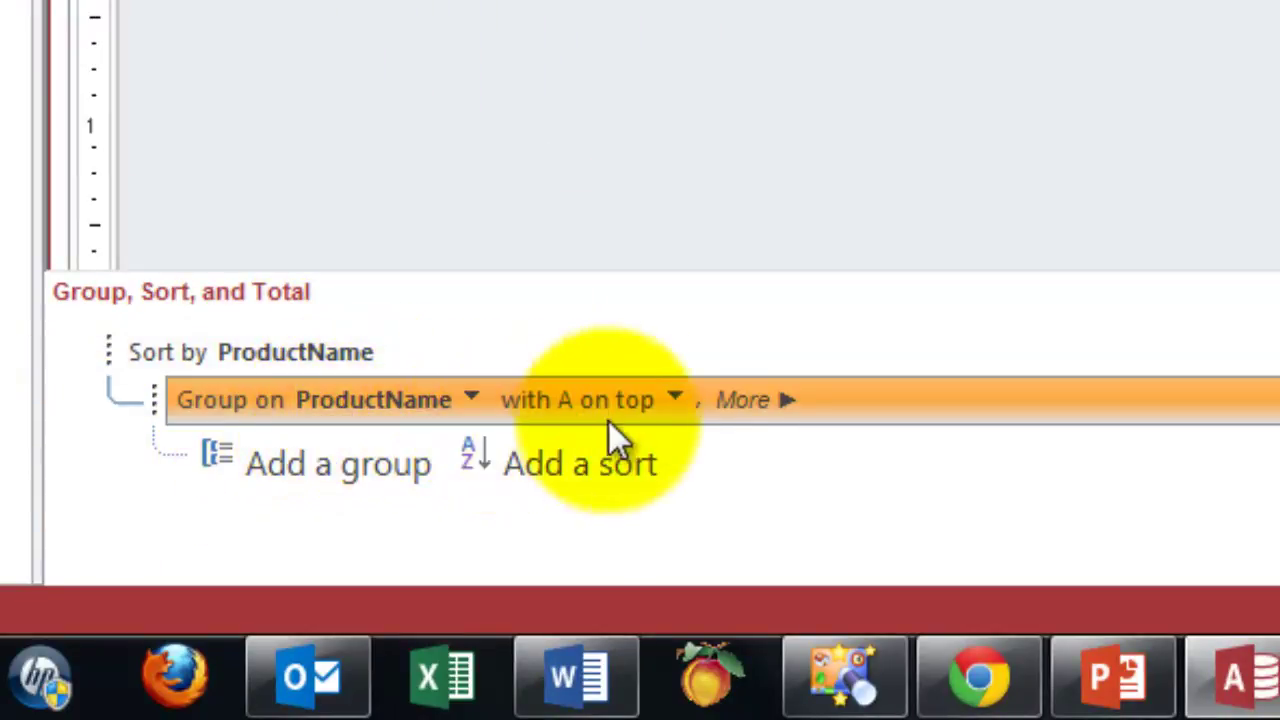
{"action": "left_click", "coordinate": [788, 400]}
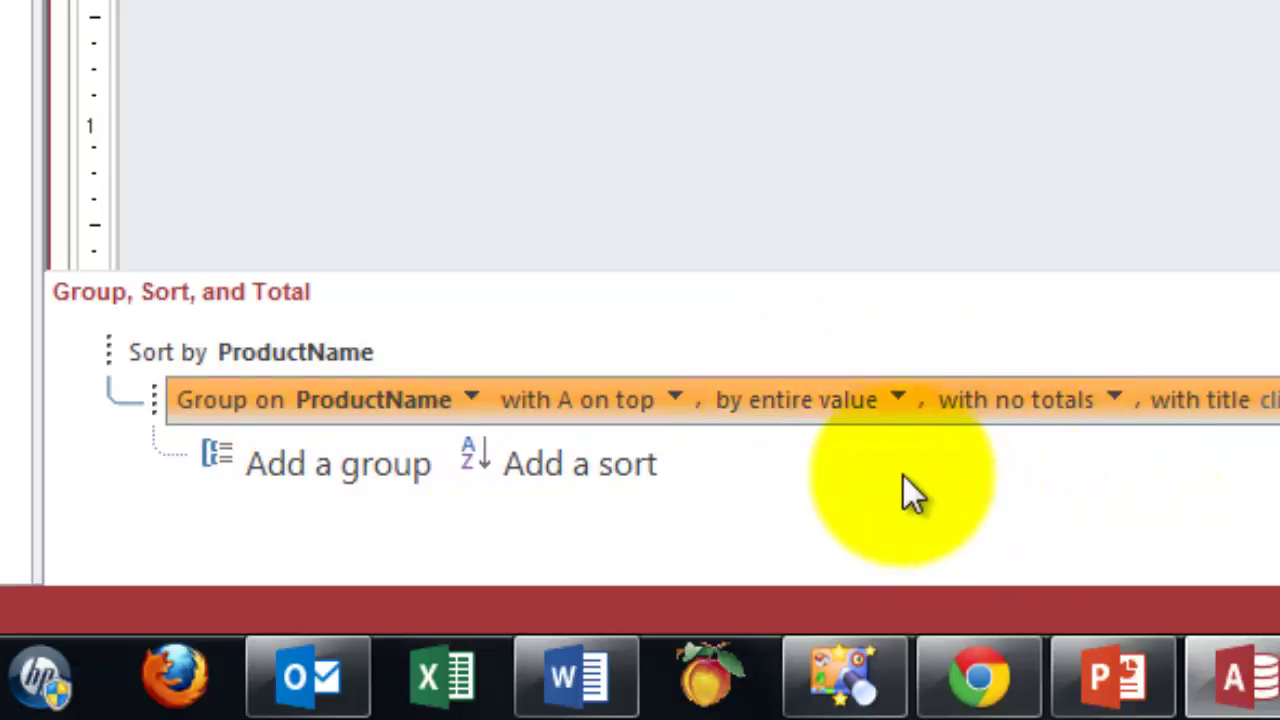
{"action": "left_click", "coordinate": [897, 398]}
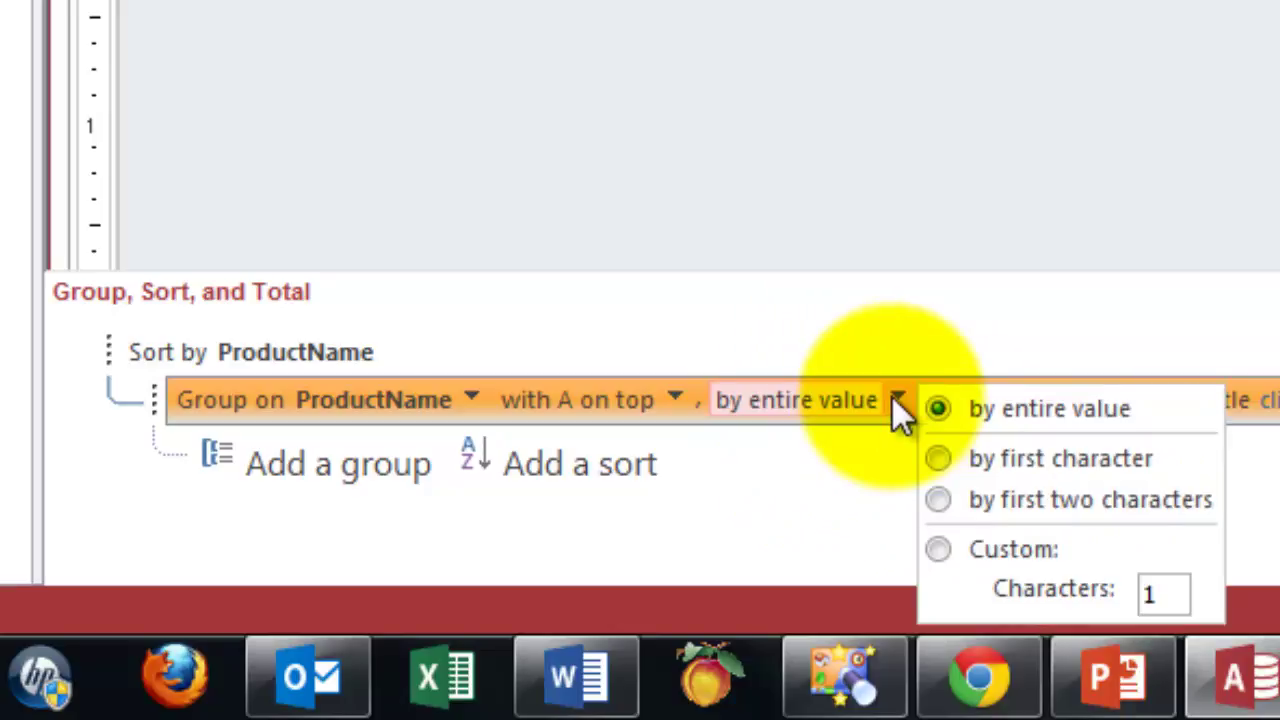
{"action": "left_click", "coordinate": [937, 458]}
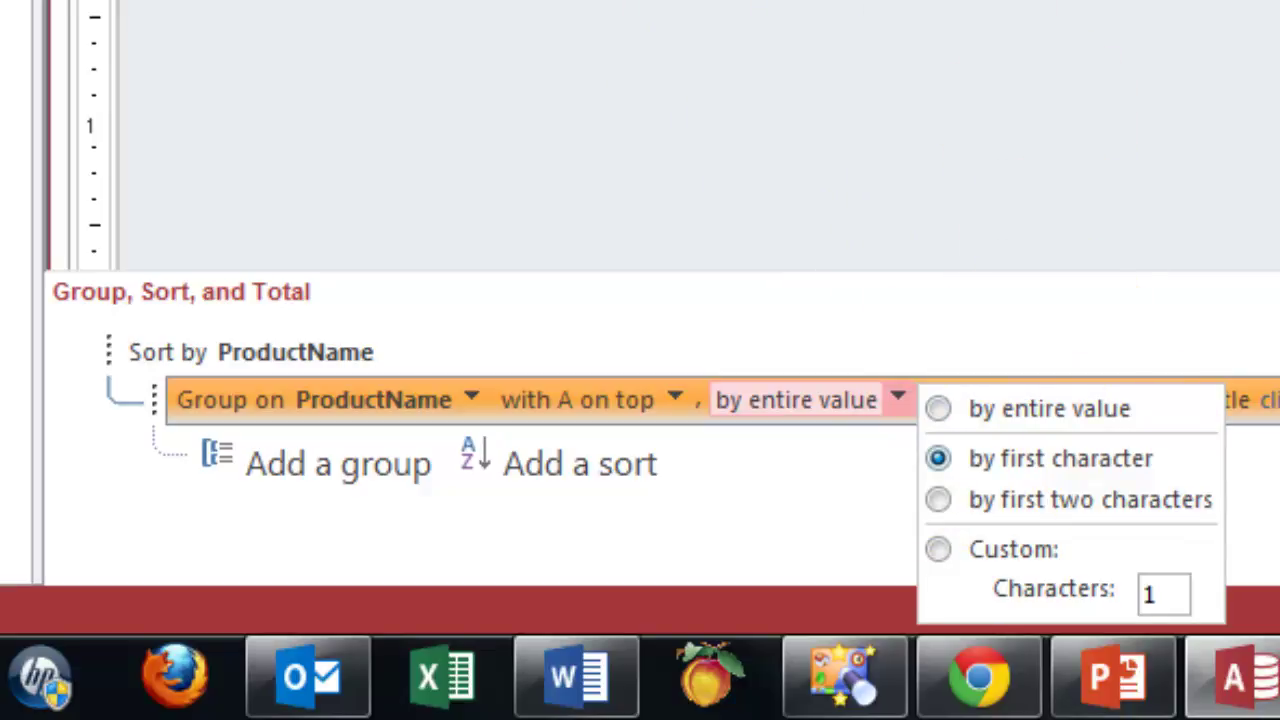
{"action": "key", "text": "Return"}
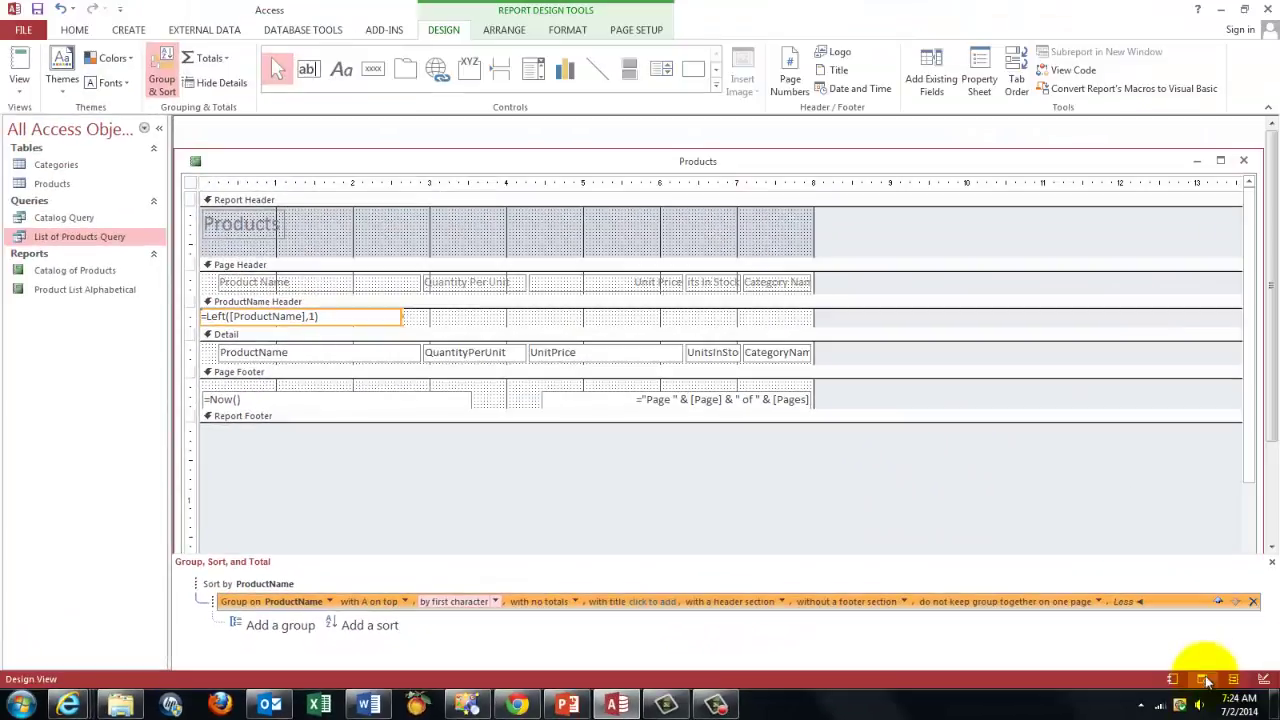
{"action": "left_click", "coordinate": [1204, 680]}
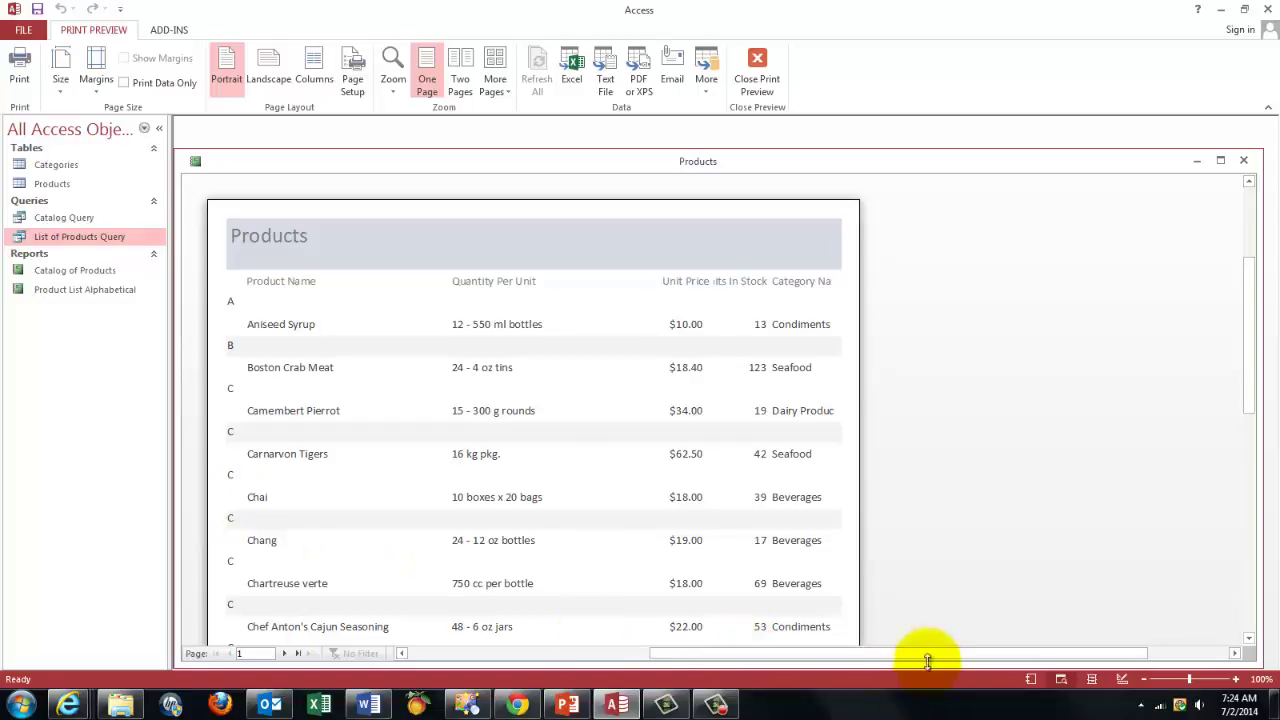
Move the ProductName sort level below the ProductName group level and review the letter groups in print preview.
{"action": "left_click", "coordinate": [1122, 679]}
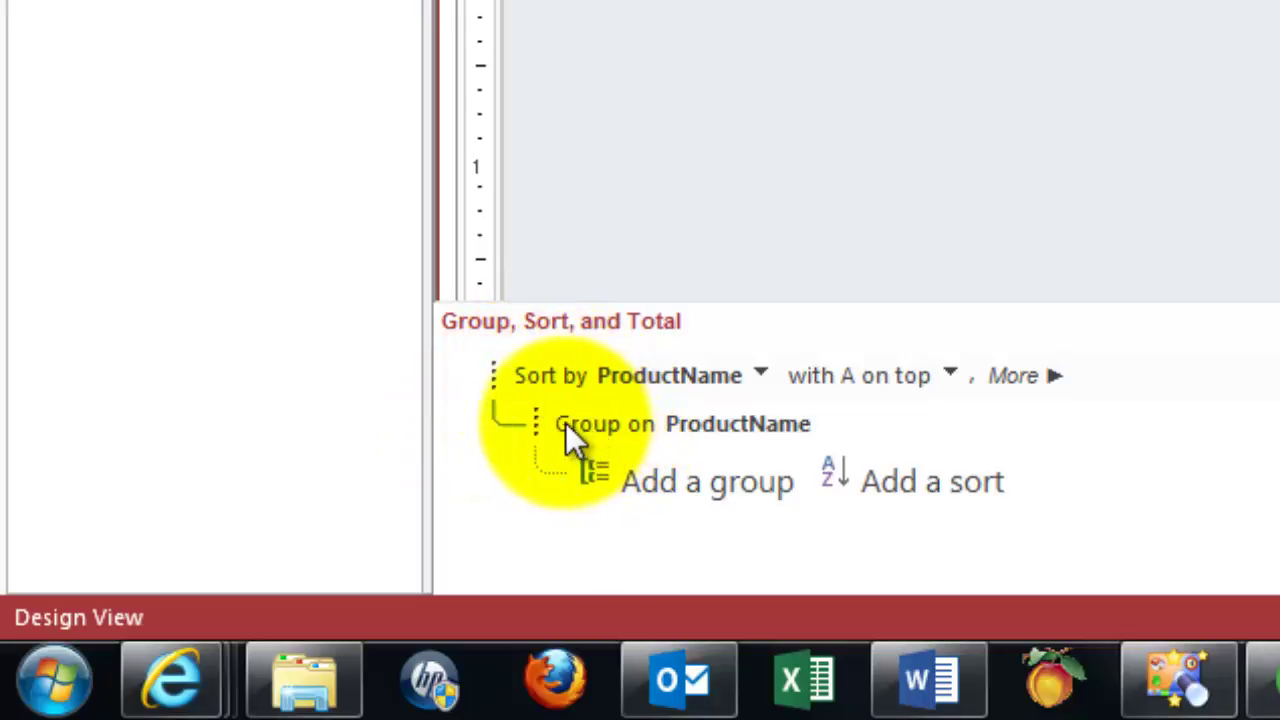
{"action": "left_click", "coordinate": [493, 380]}
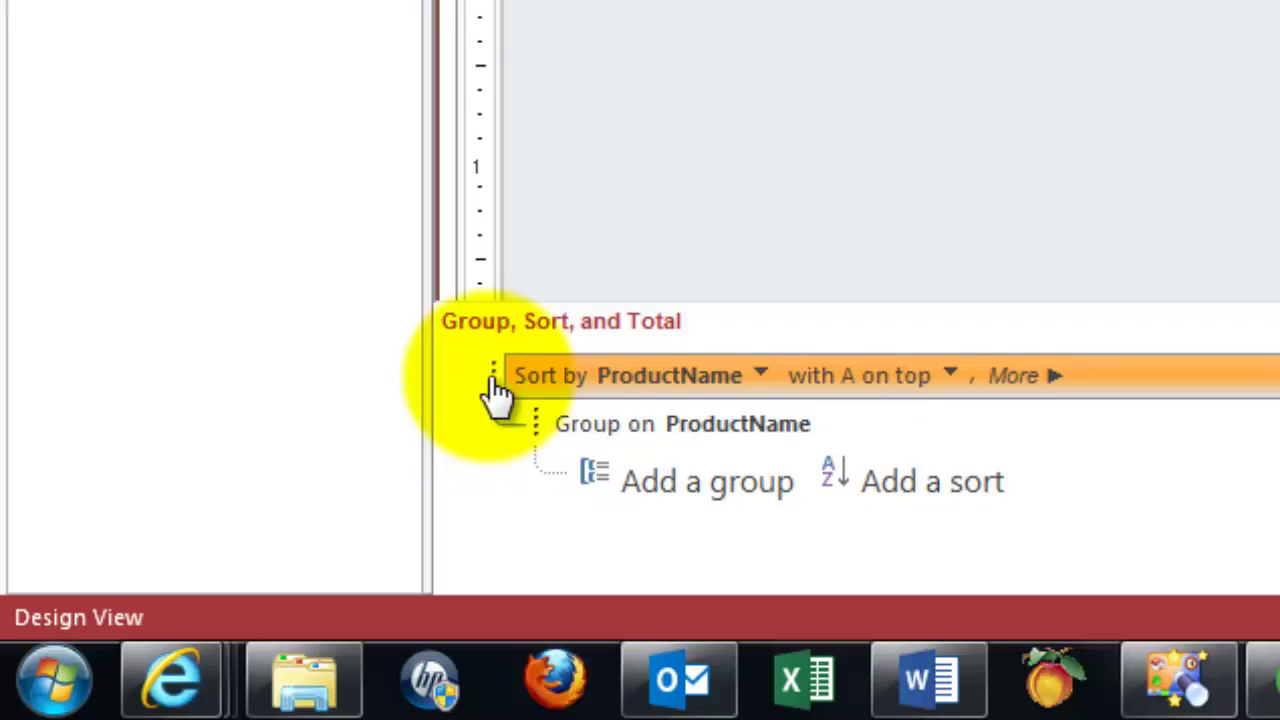
{"action": "left_click_drag", "start_coordinate": [493, 380], "coordinate": [558, 462]}
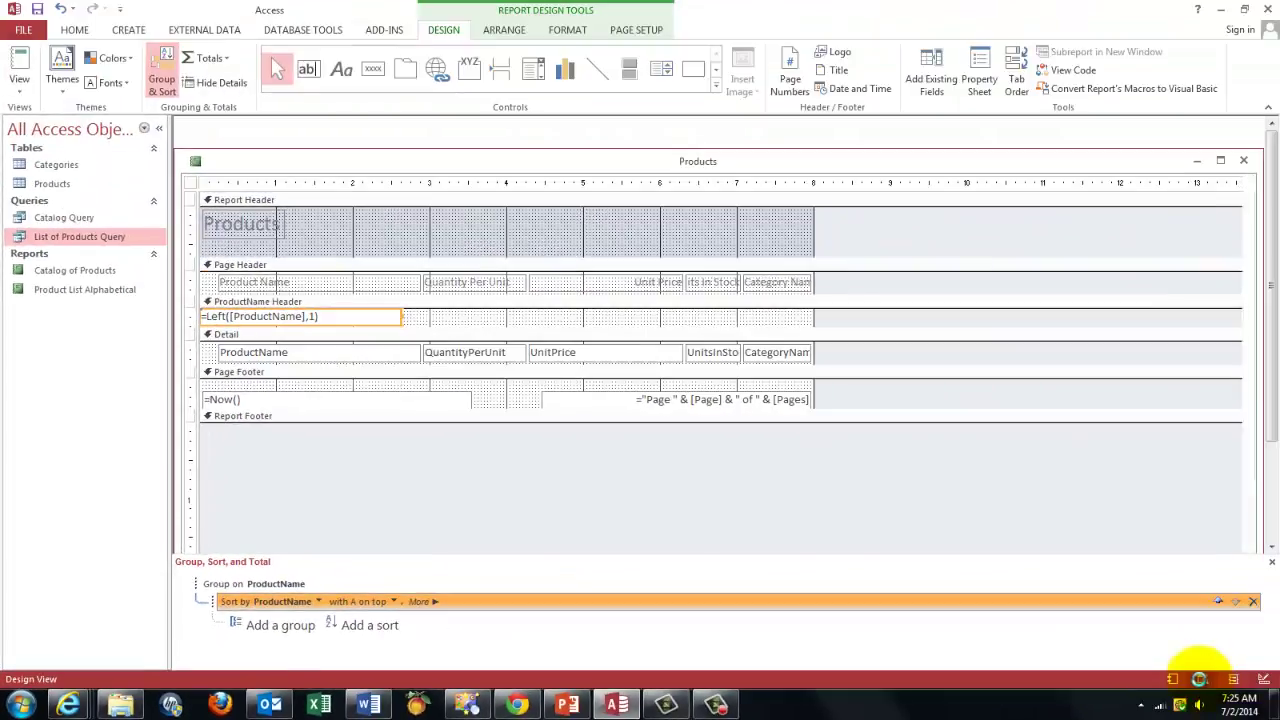
{"action": "left_click", "coordinate": [1196, 679]}
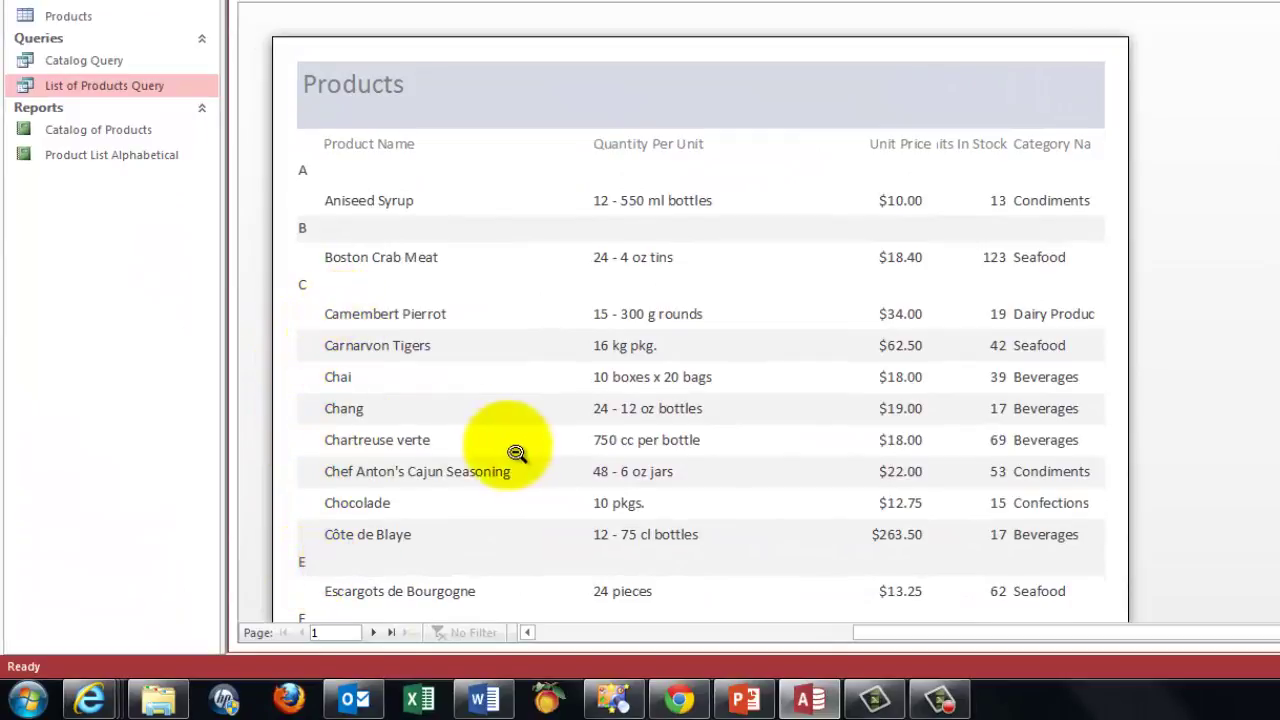
{"action": "scroll", "coordinate": [510, 450], "scroll_direction": "down", "scroll_amount": 5}
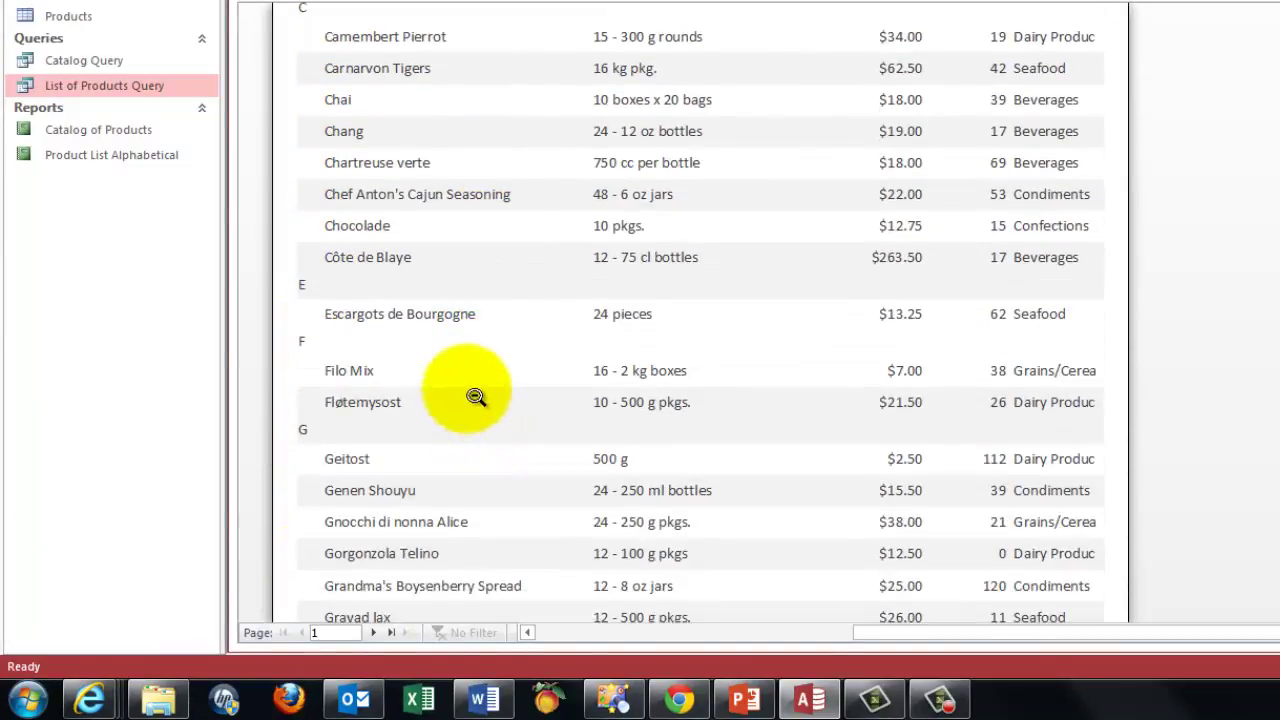
{"action": "scroll", "coordinate": [490, 435], "scroll_direction": "down", "scroll_amount": 2}
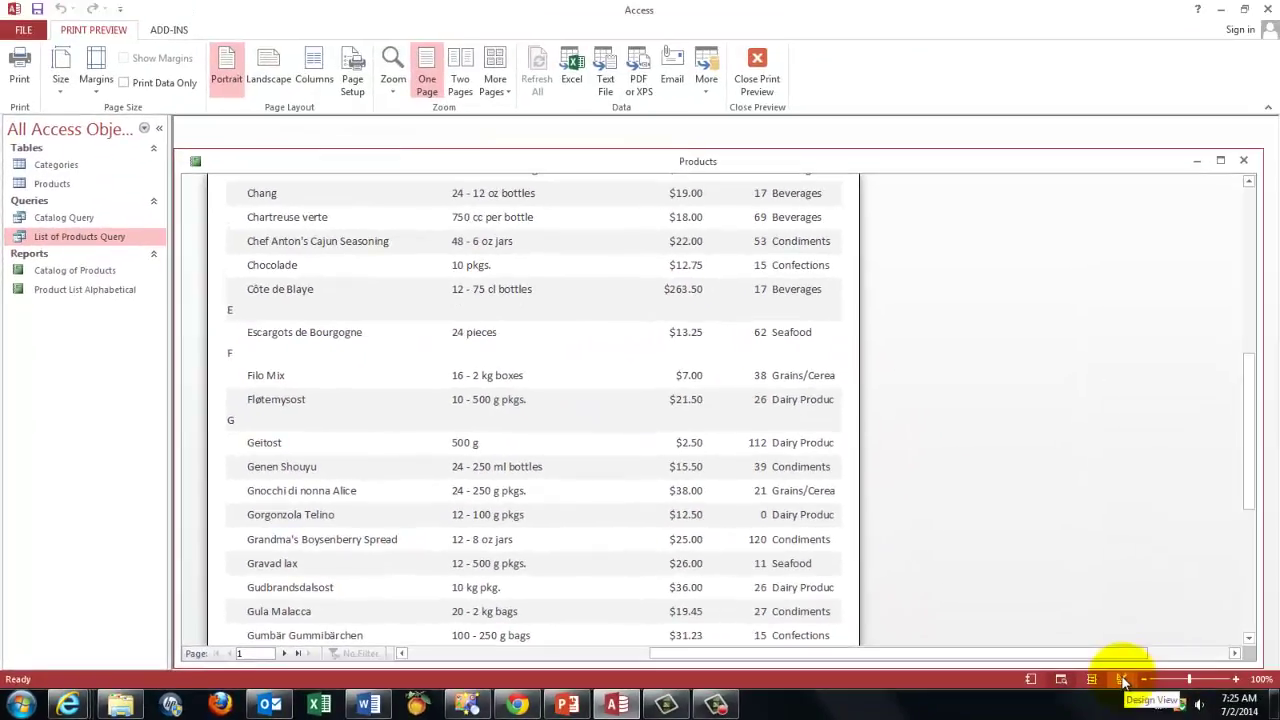
In Design View, set the Alternate Back Color of the ProductName Header and Detail sections to Background 1, and check the report in print preview.
{"action": "left_click", "coordinate": [1162, 684]}
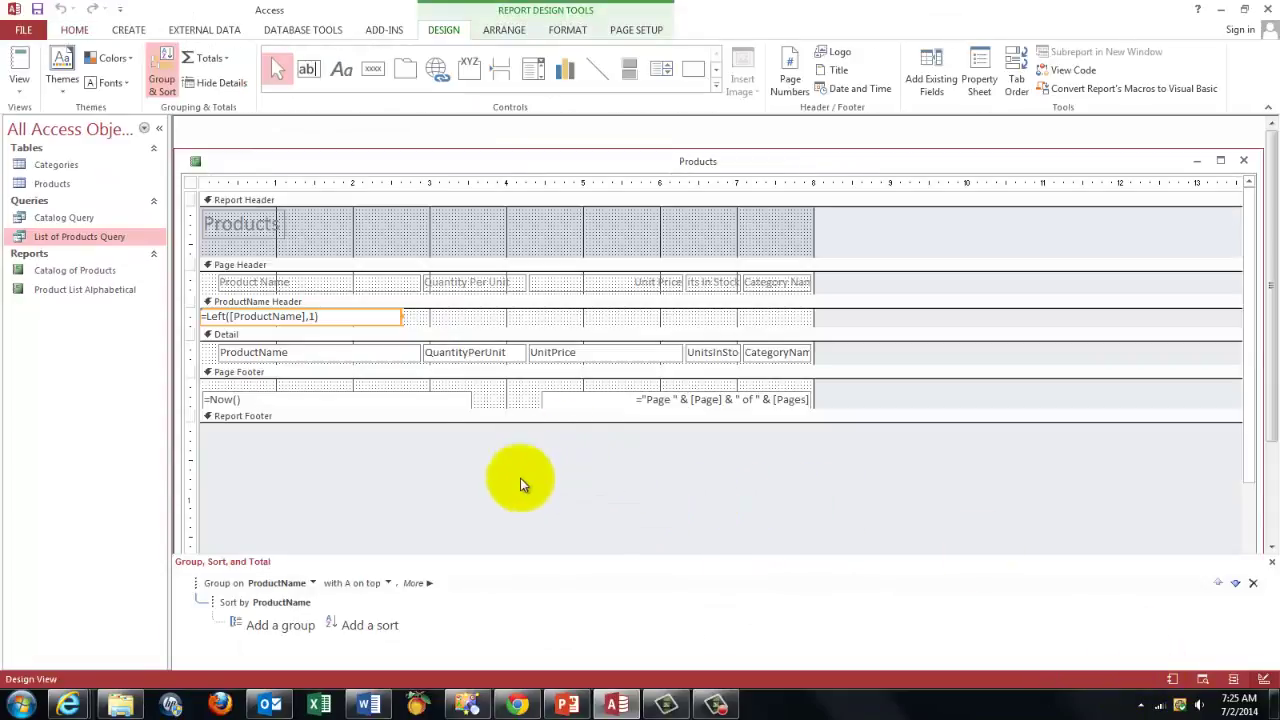
{"action": "left_click", "coordinate": [490, 307]}
{"action": "right_click", "coordinate": [489, 304]}
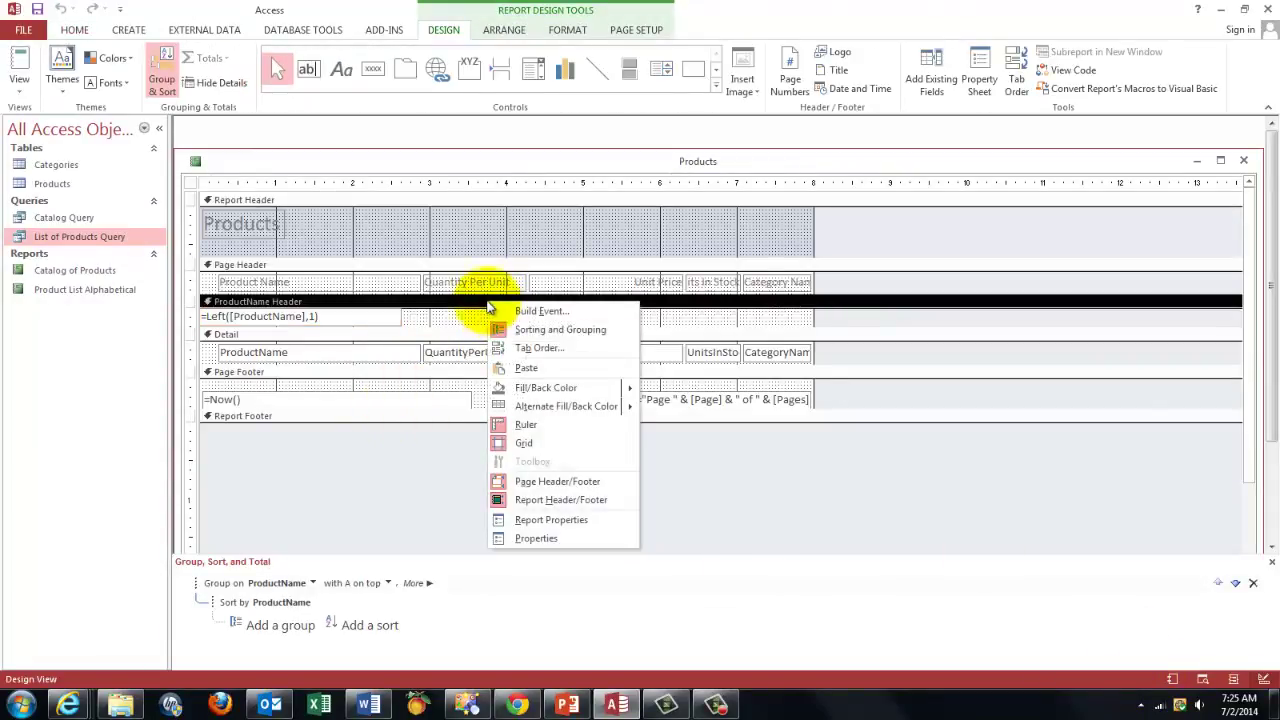
{"action": "left_click", "coordinate": [548, 541]}
{"action": "left_click", "coordinate": [1237, 249]}
{"action": "left_click", "coordinate": [1250, 250]}
{"action": "left_click", "coordinate": [1205, 250]}
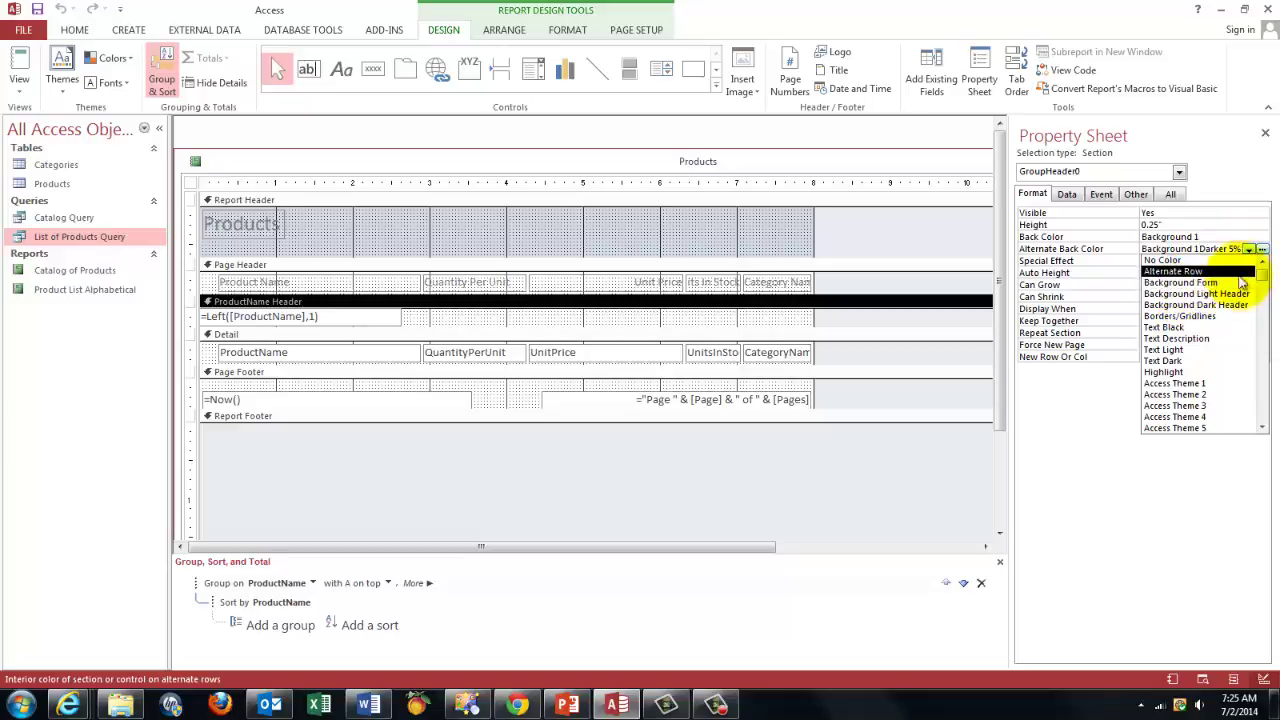
{"action": "key", "text": "Delete"}
{"action": "key", "text": "Delete"}
{"action": "key", "text": "Delete"}
{"action": "key", "text": "Delete"}
{"action": "key", "text": "Delete"}
{"action": "key", "text": "Delete"}
{"action": "key", "text": "Delete"}
{"action": "key", "text": "Delete"}
{"action": "key", "text": "Delete"}
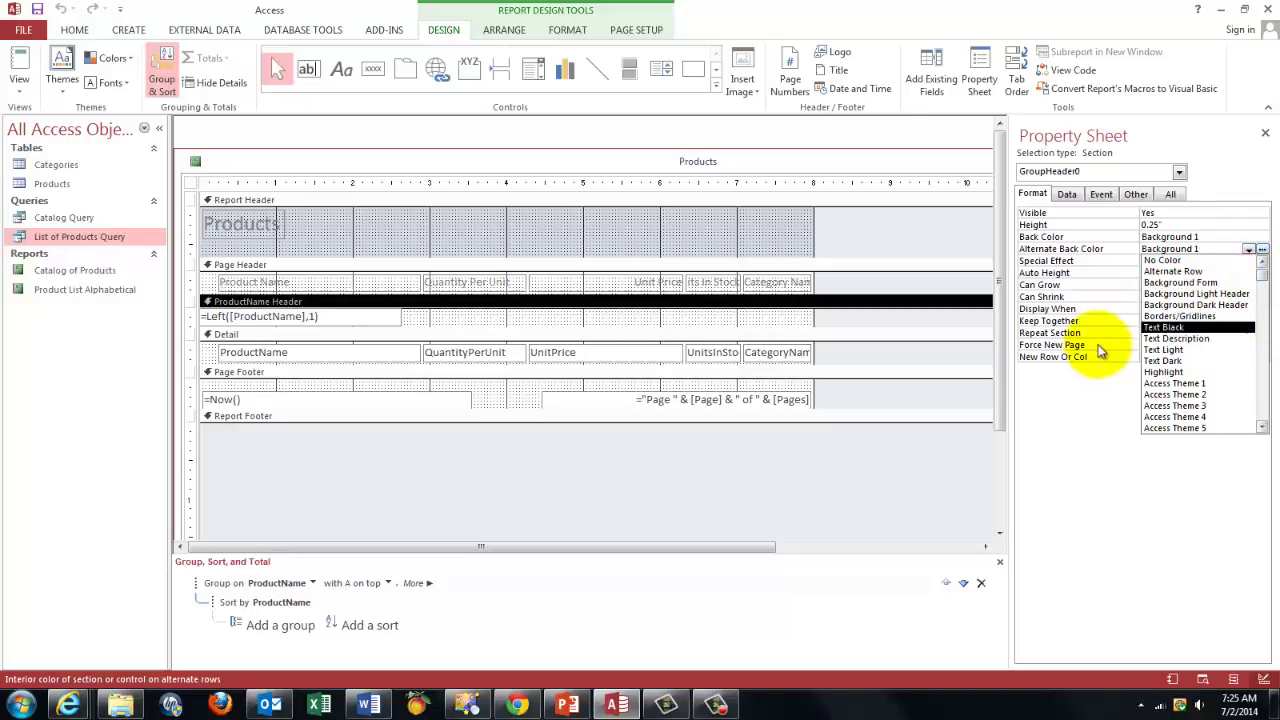
{"action": "key", "text": "Return"}
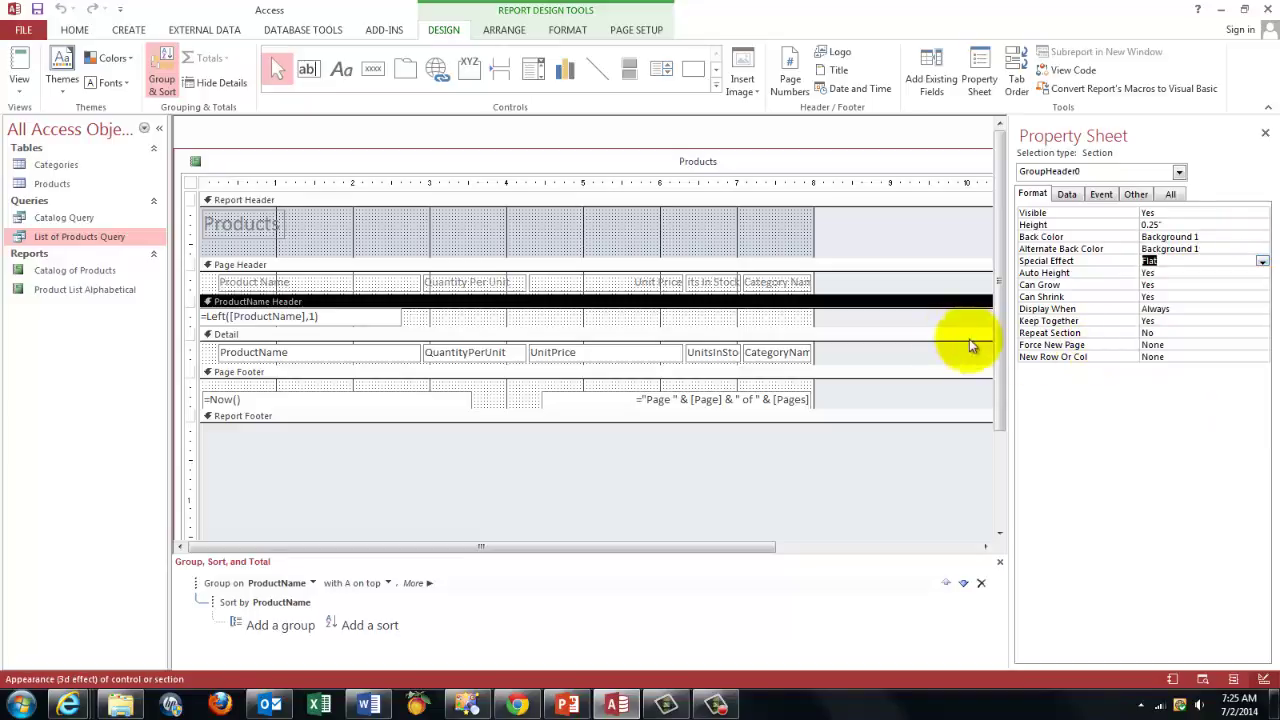
{"action": "left_click", "coordinate": [421, 334]}
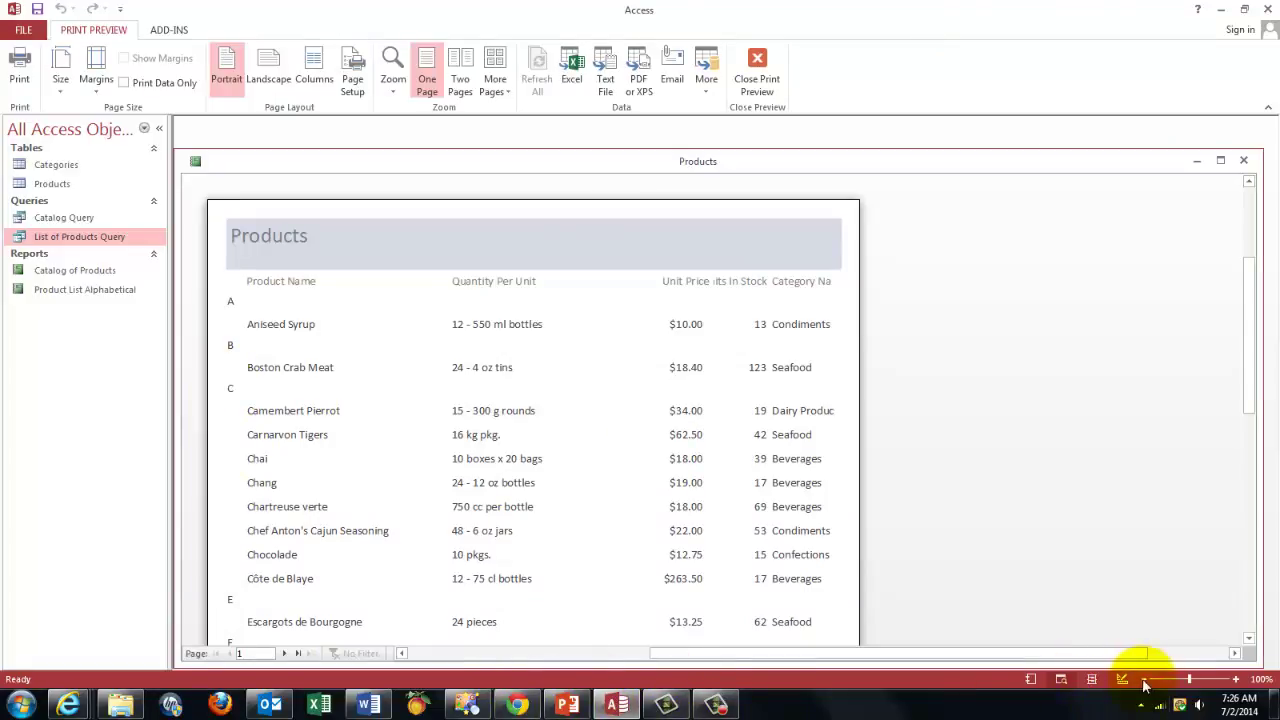
Return to Design View and examine the Force New Page options of the ProductName Header section, keeping None.
{"action": "left_click", "coordinate": [1121, 680]}
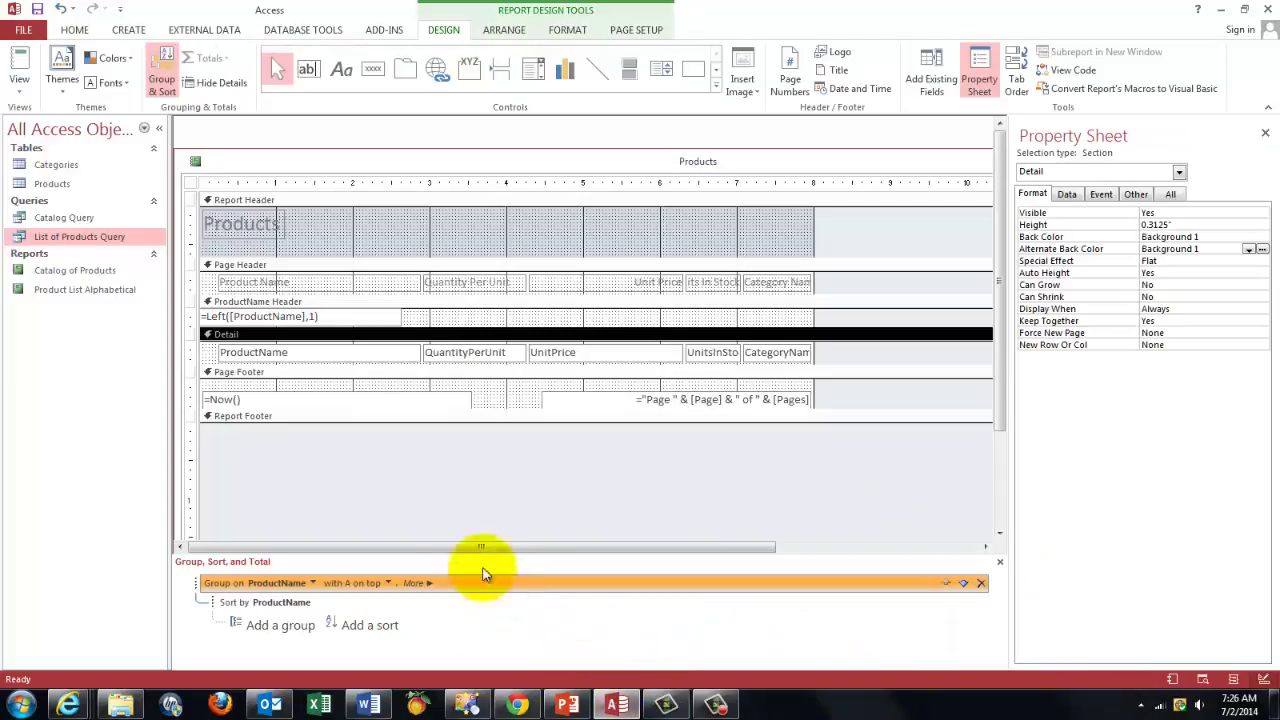
{"action": "left_click", "coordinate": [450, 304]}
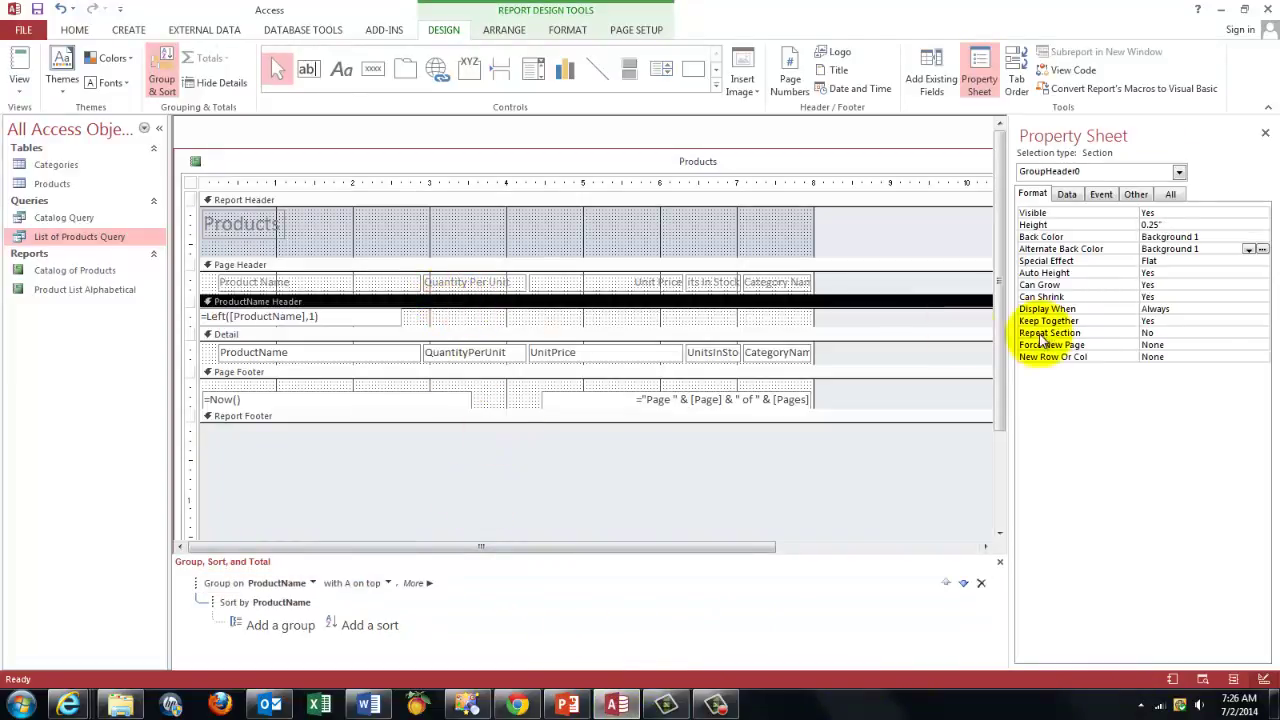
{"action": "left_click", "coordinate": [1181, 344]}
{"action": "left_click", "coordinate": [1262, 345]}
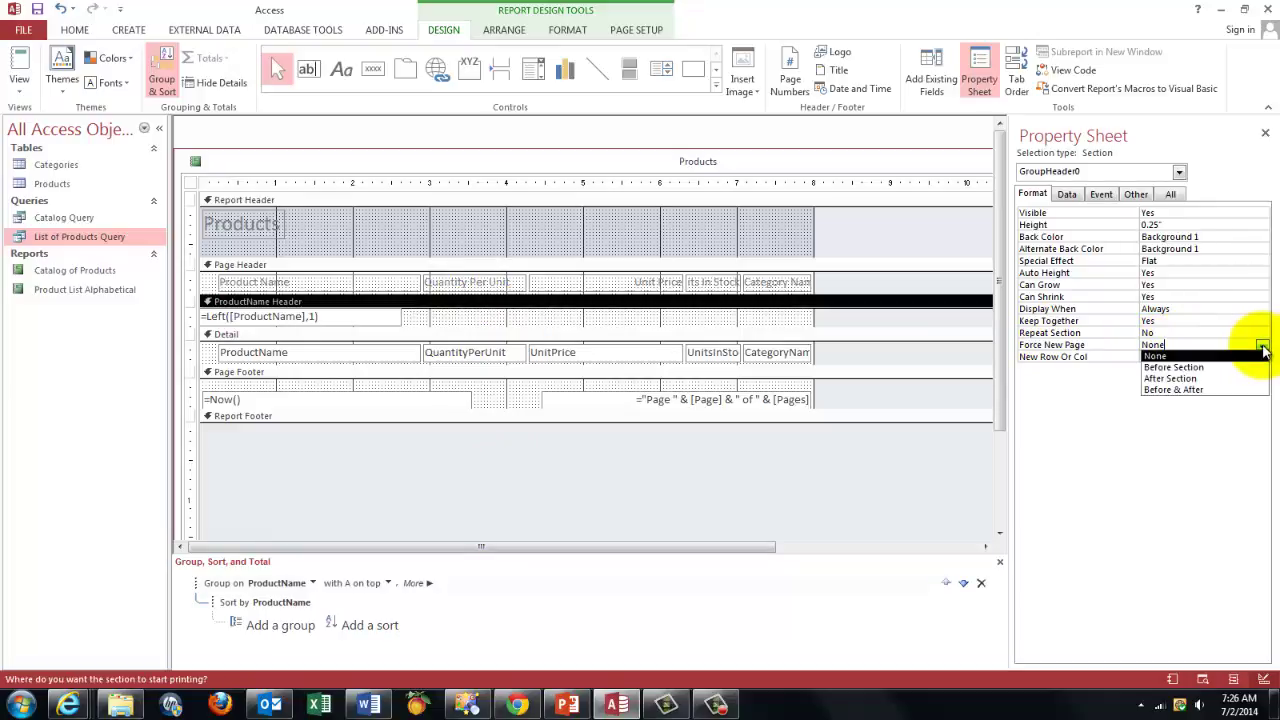
{"action": "left_click", "coordinate": [1156, 357]}
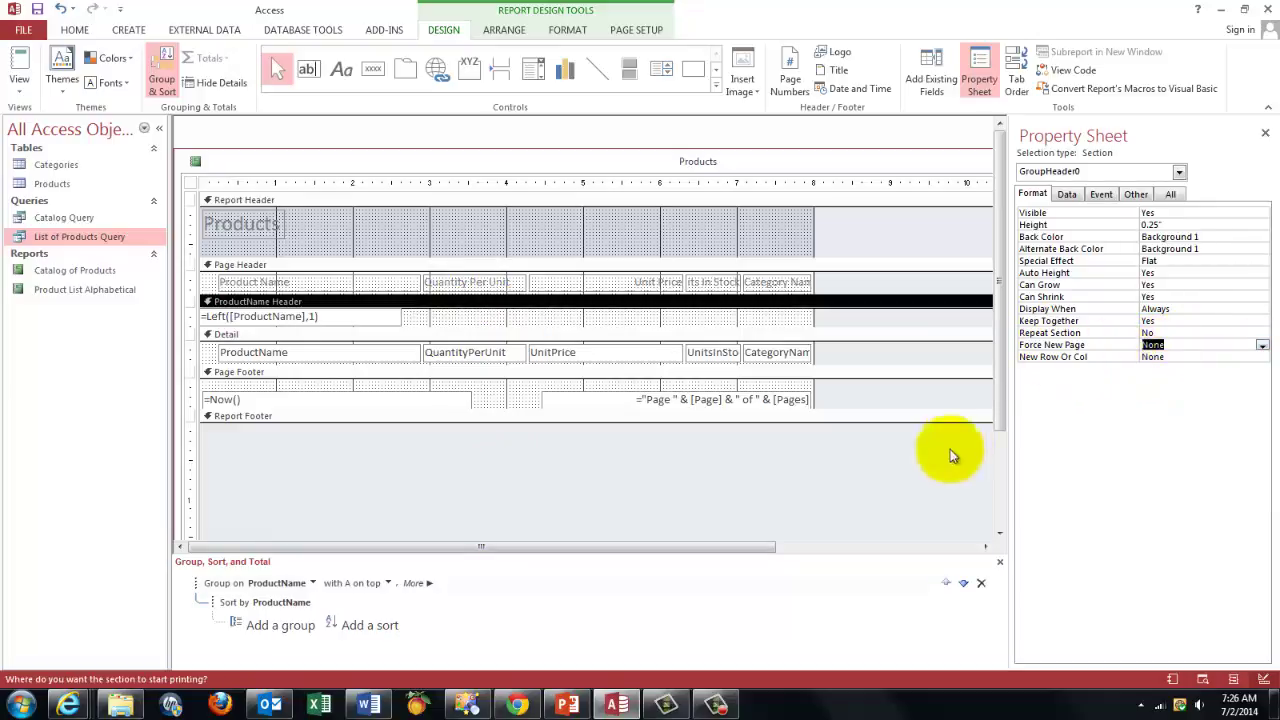